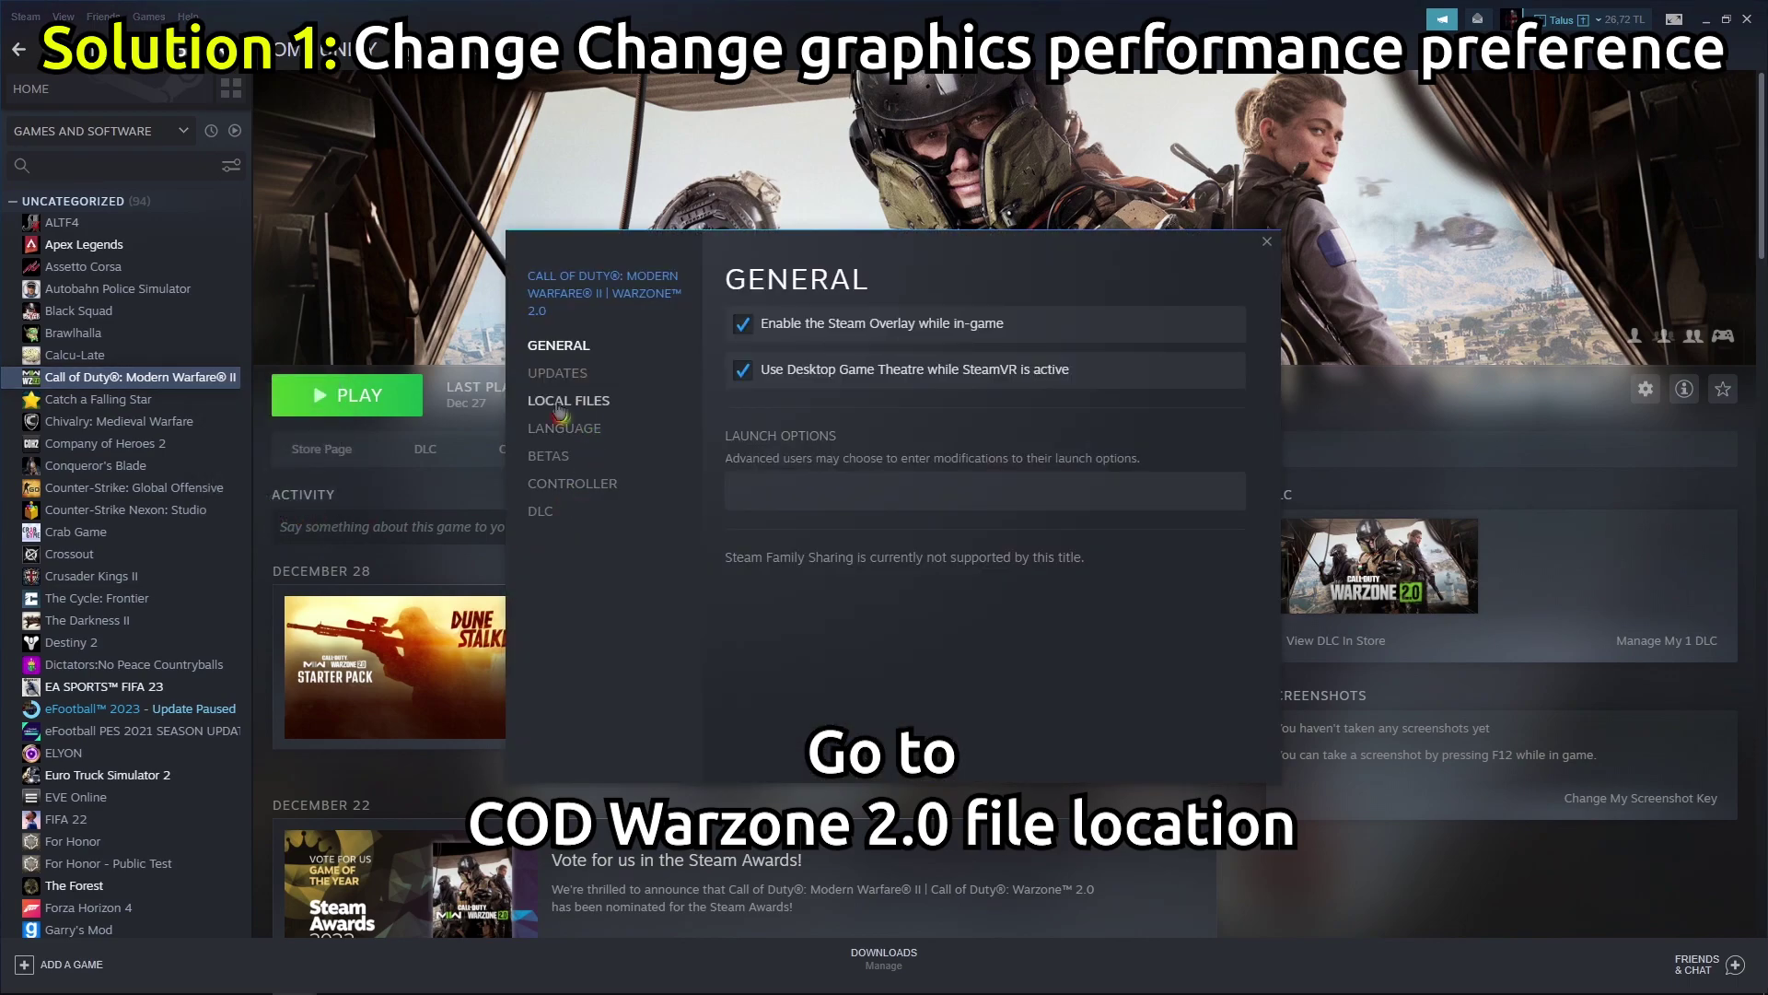
Step: Open the install folder of Call of Duty: Modern Warfare II | Warzone 2.0 from its local files properties and copy the folder path
click(580, 404)
click(1122, 335)
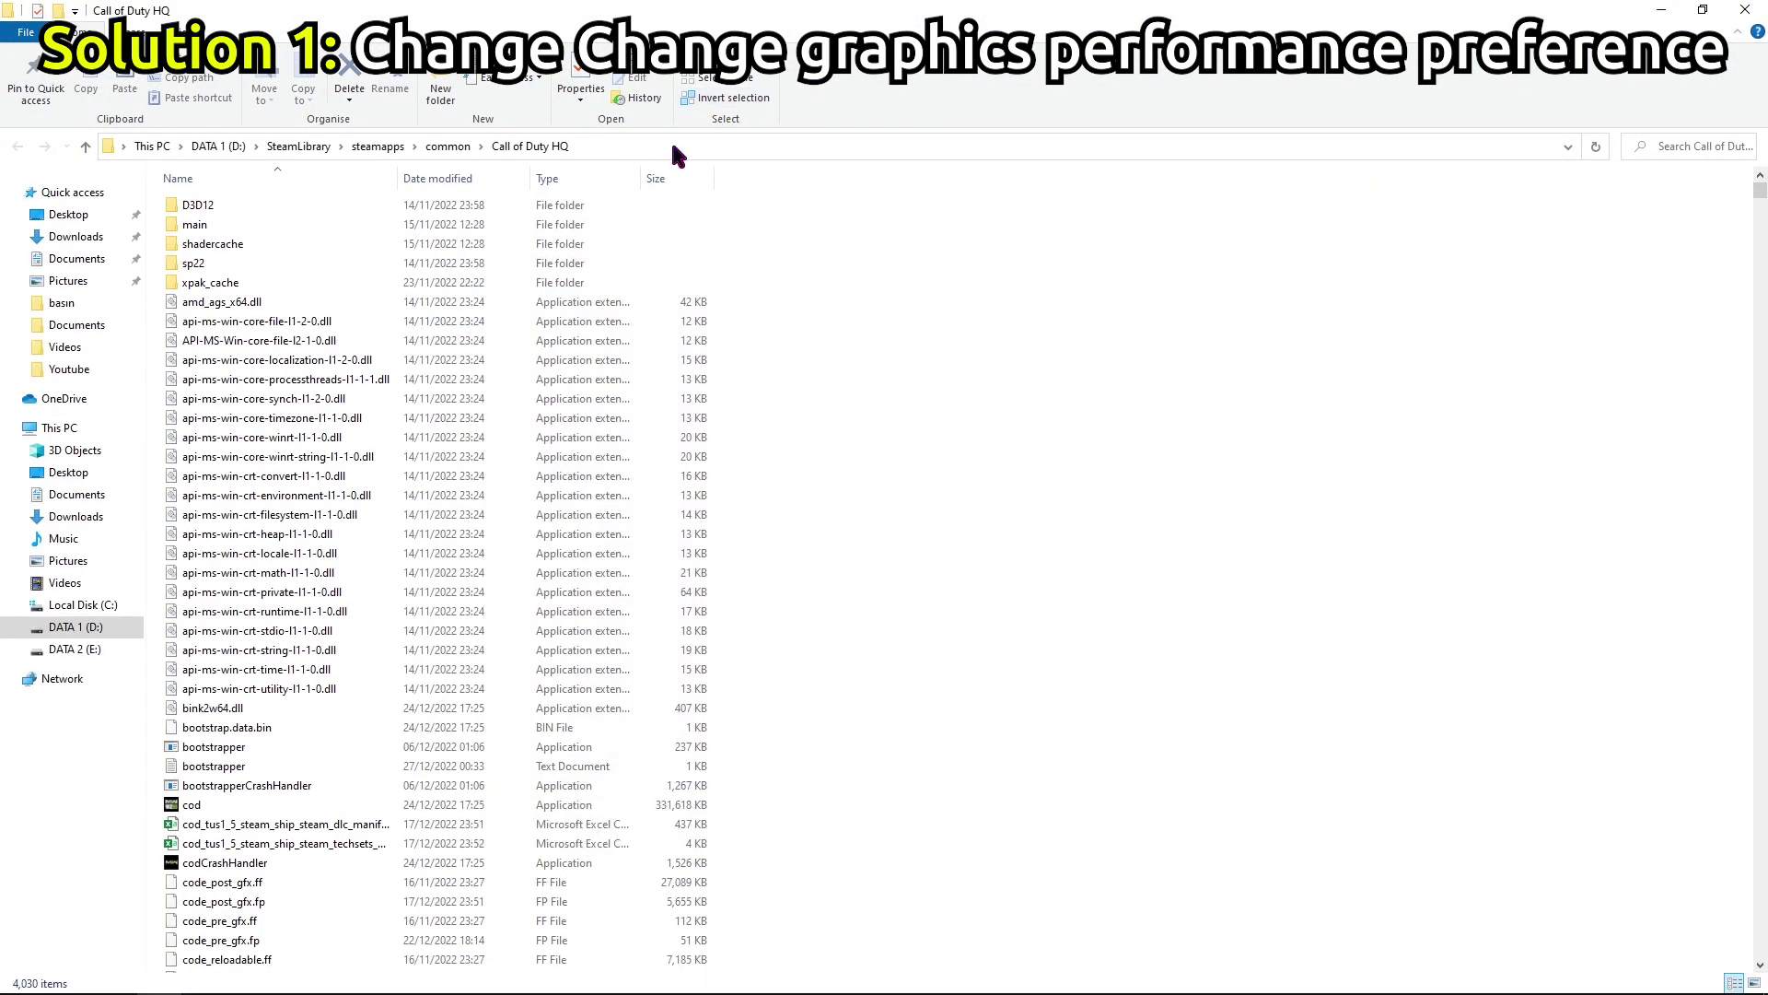
click(671, 147)
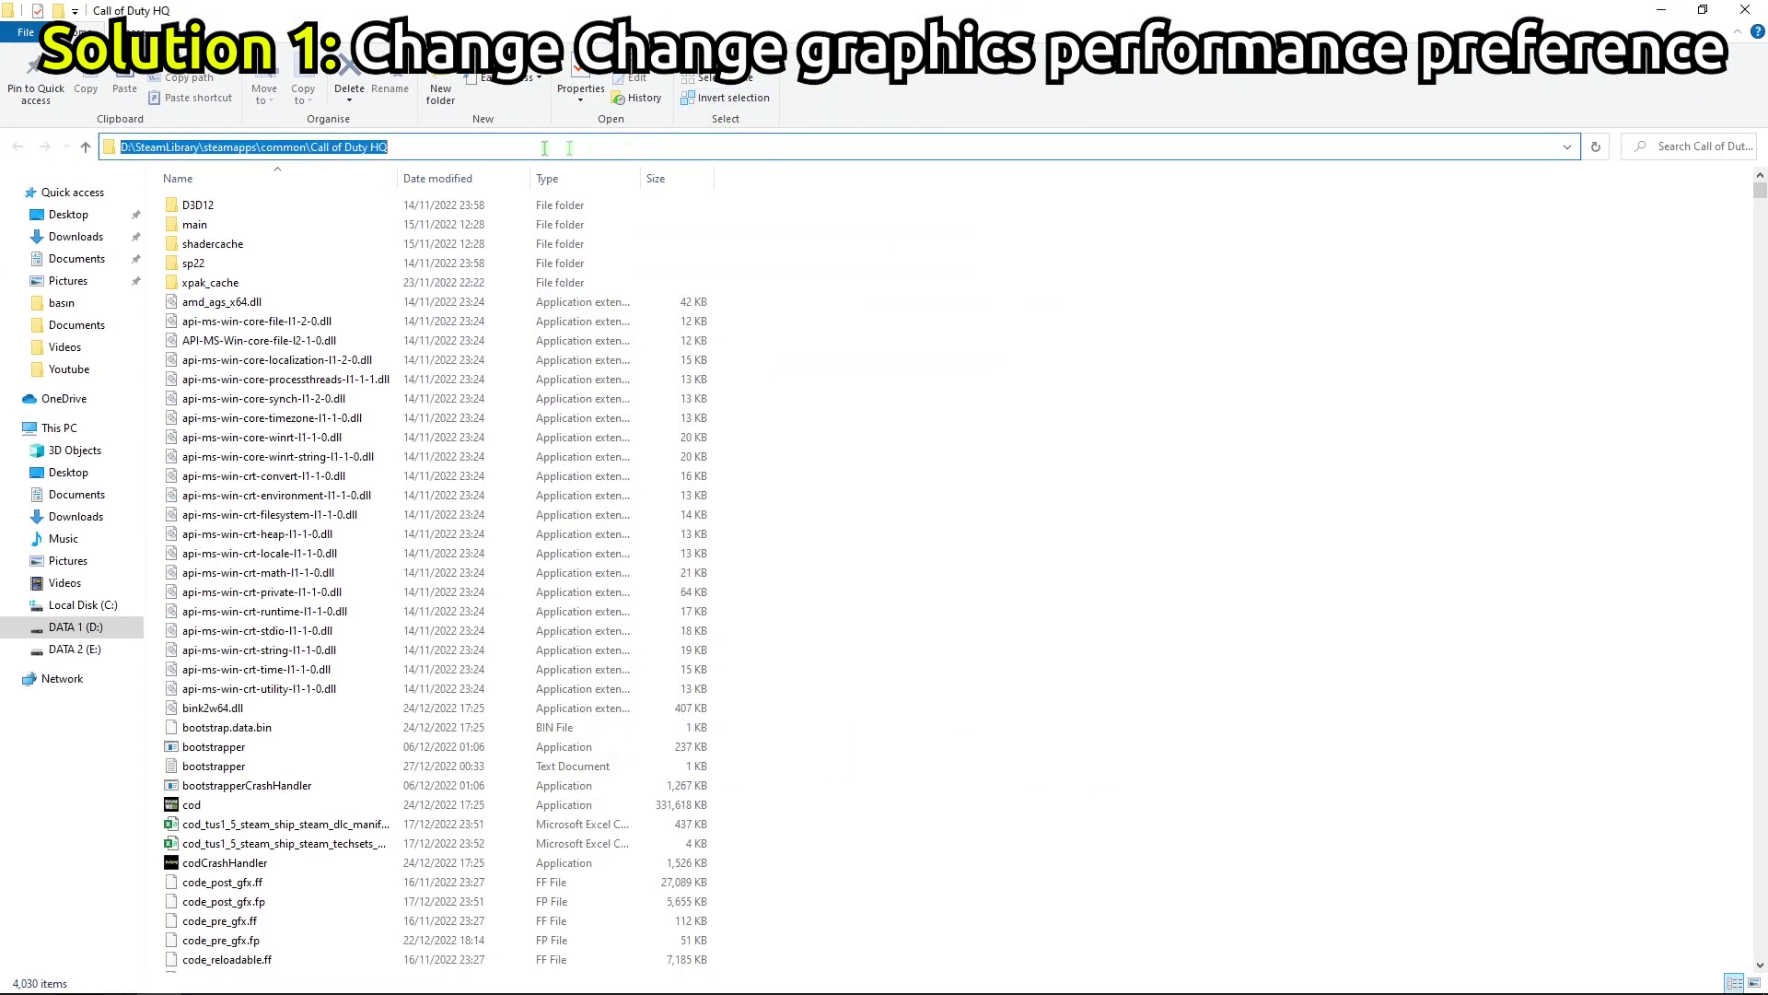
right_click(315, 149)
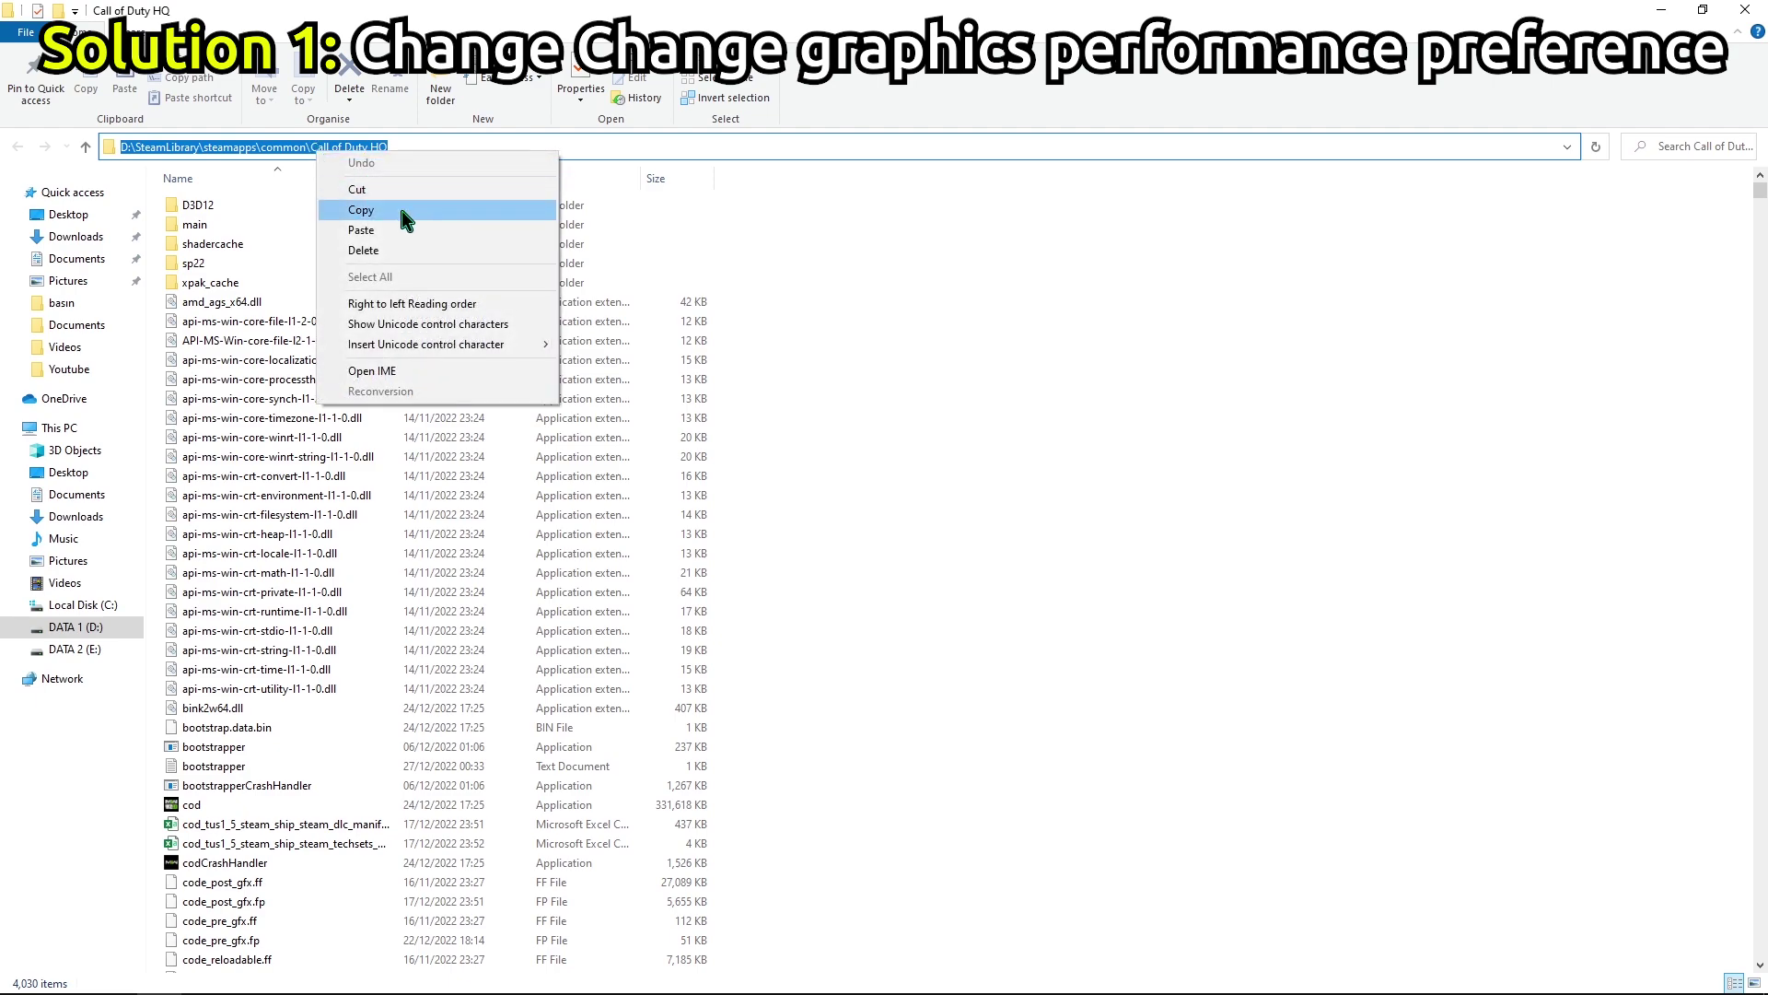
click(361, 210)
Step: Close the game's folder window, its properties dialog and the Steam window
click(1744, 10)
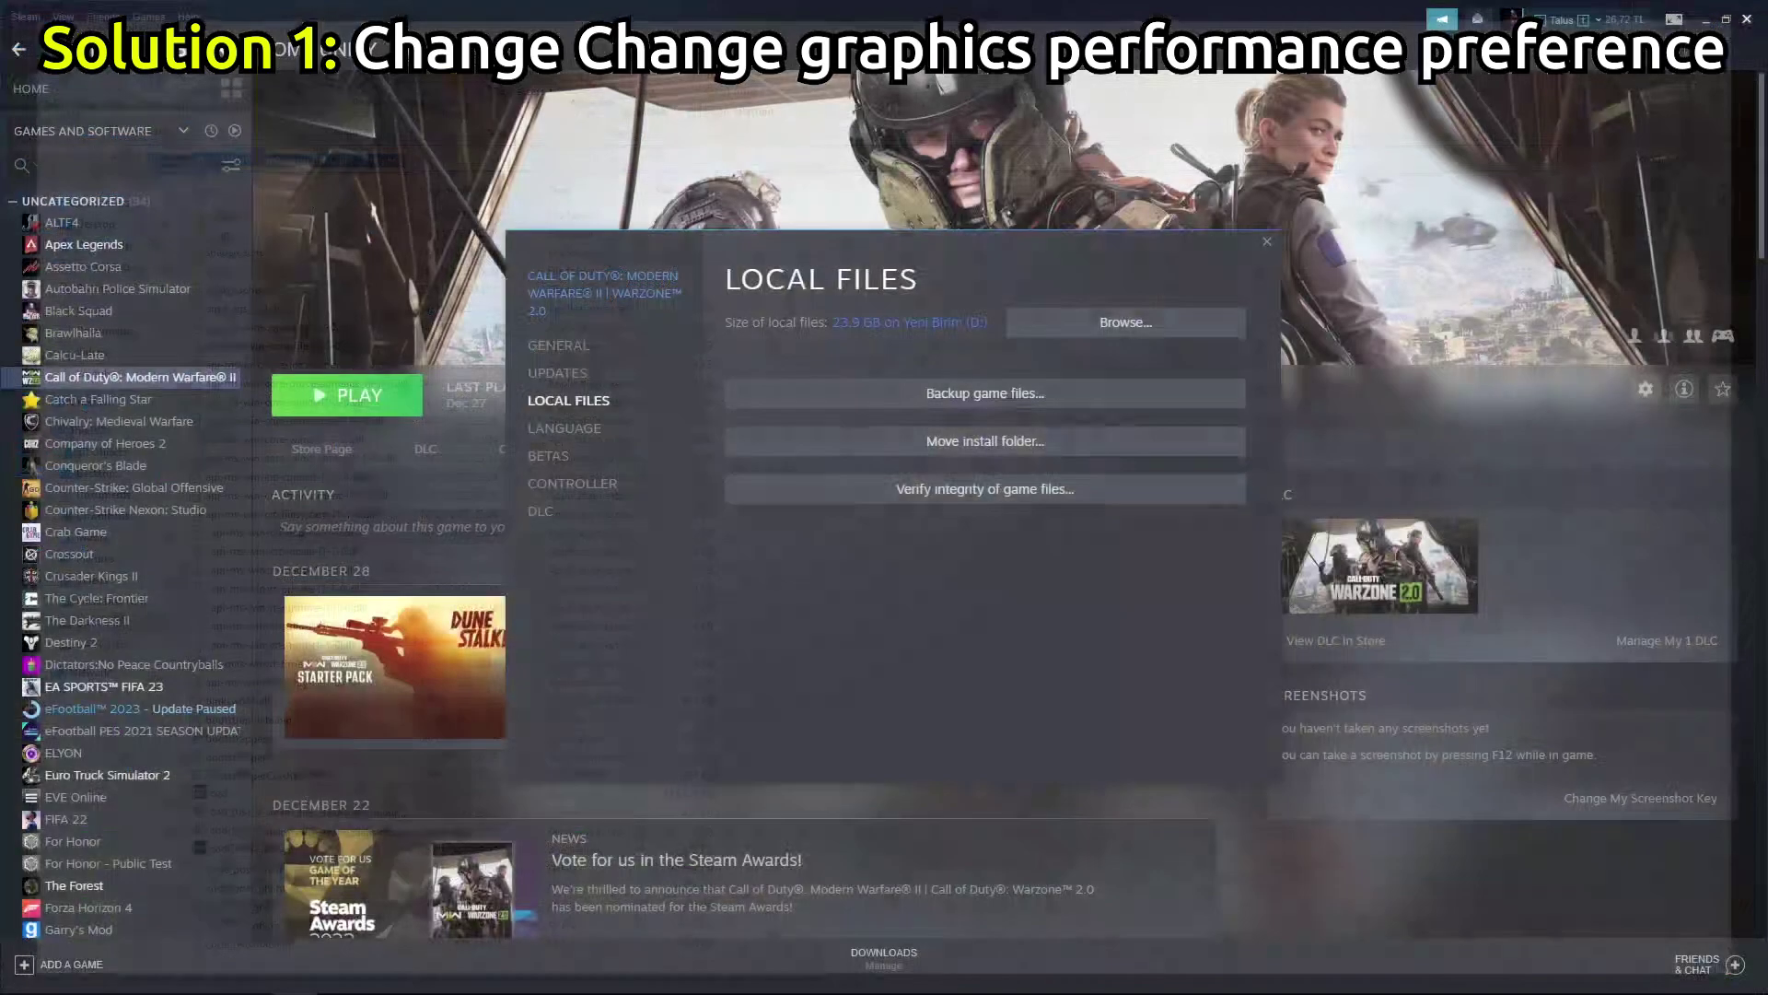
click(1267, 241)
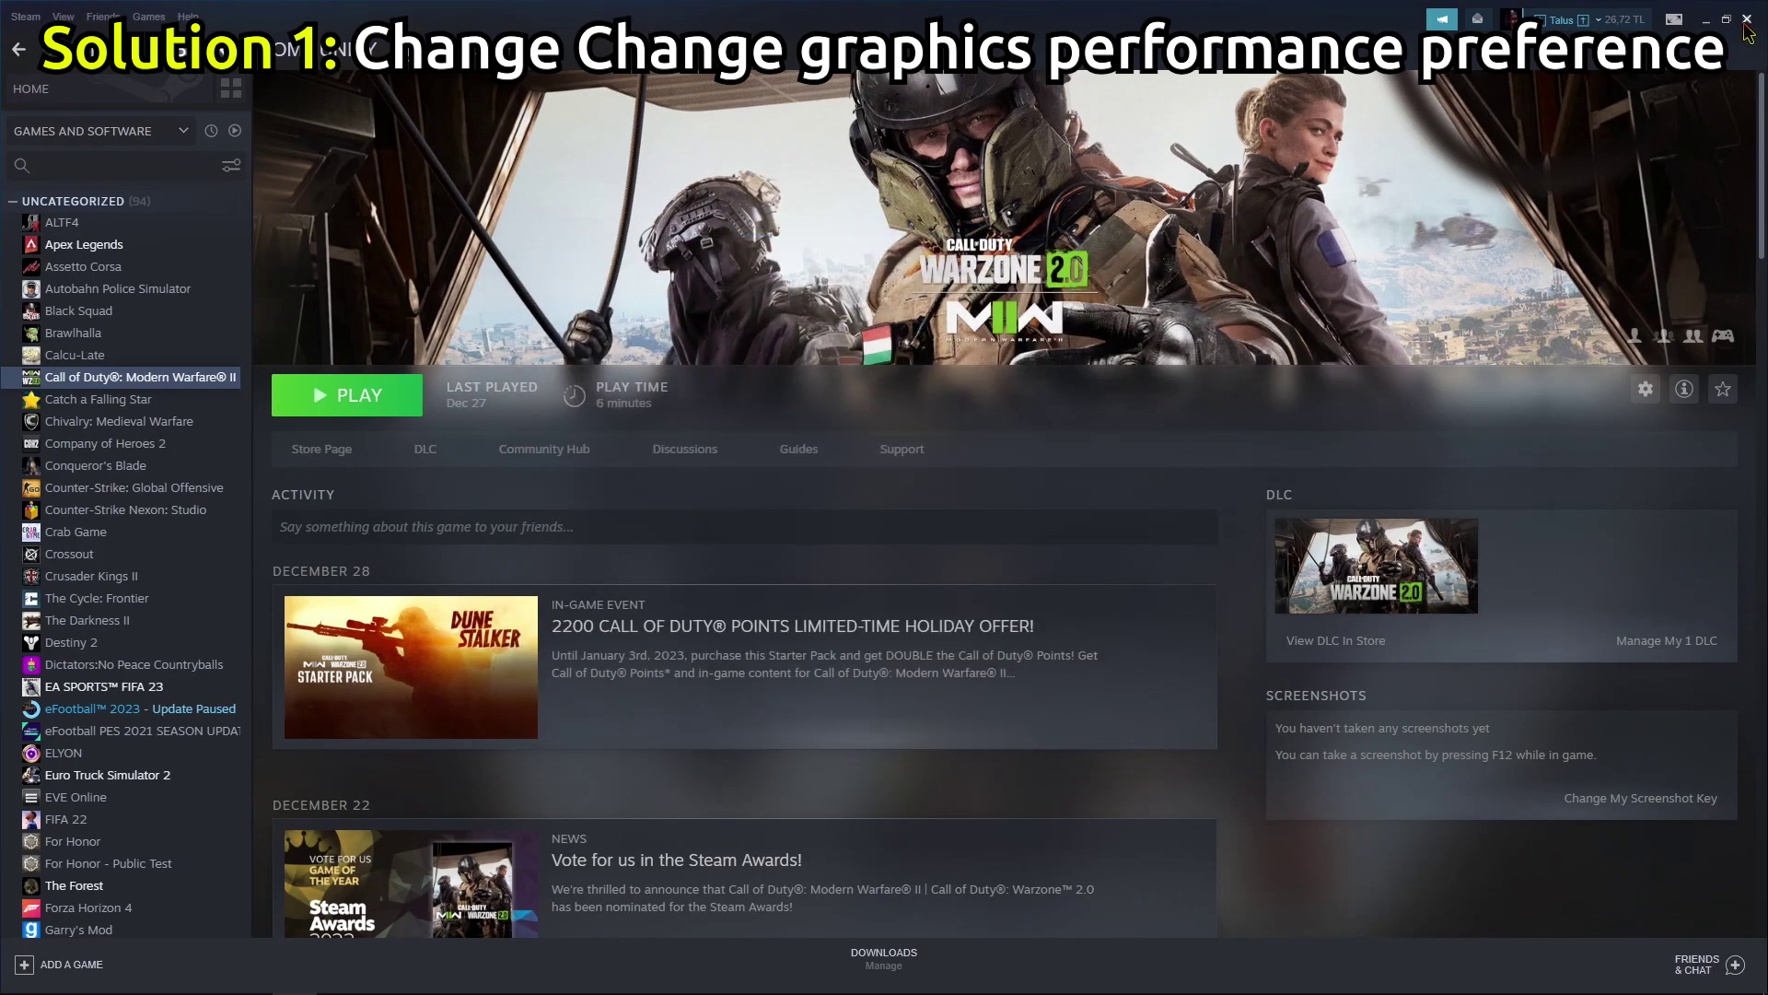
click(1747, 18)
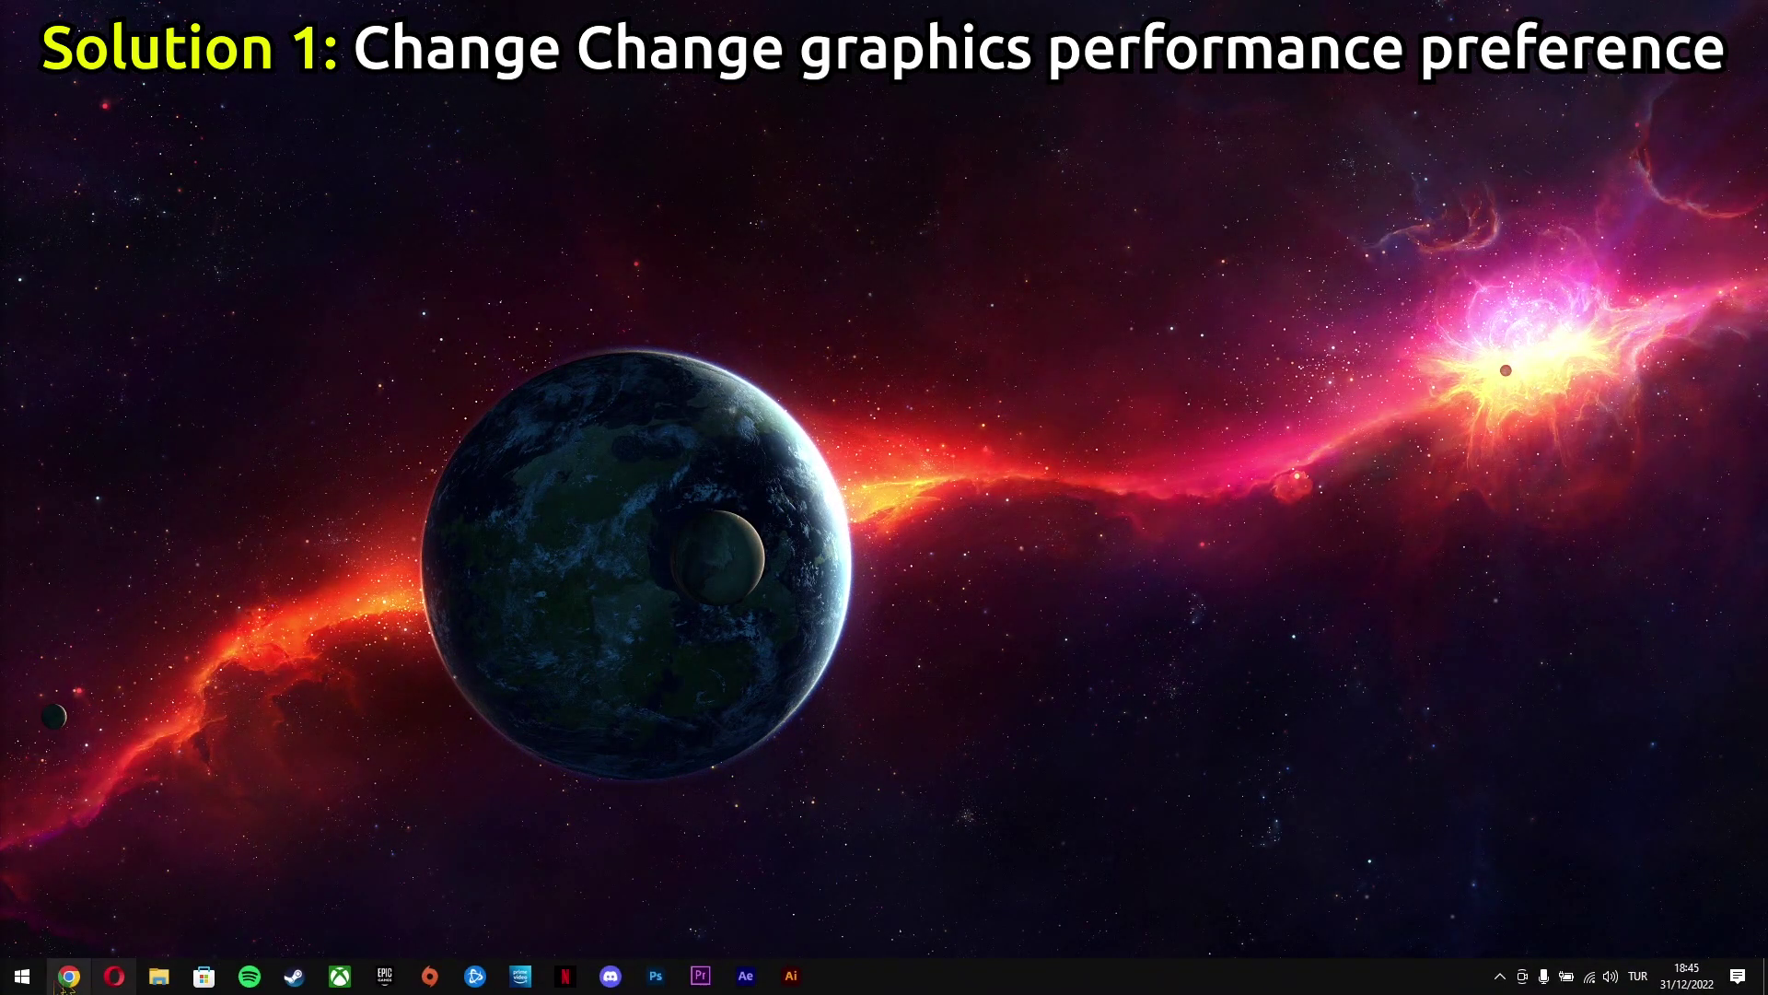
Step: Search Windows for "graphi" and open the Graphics settings page
click(23, 978)
text(gra)
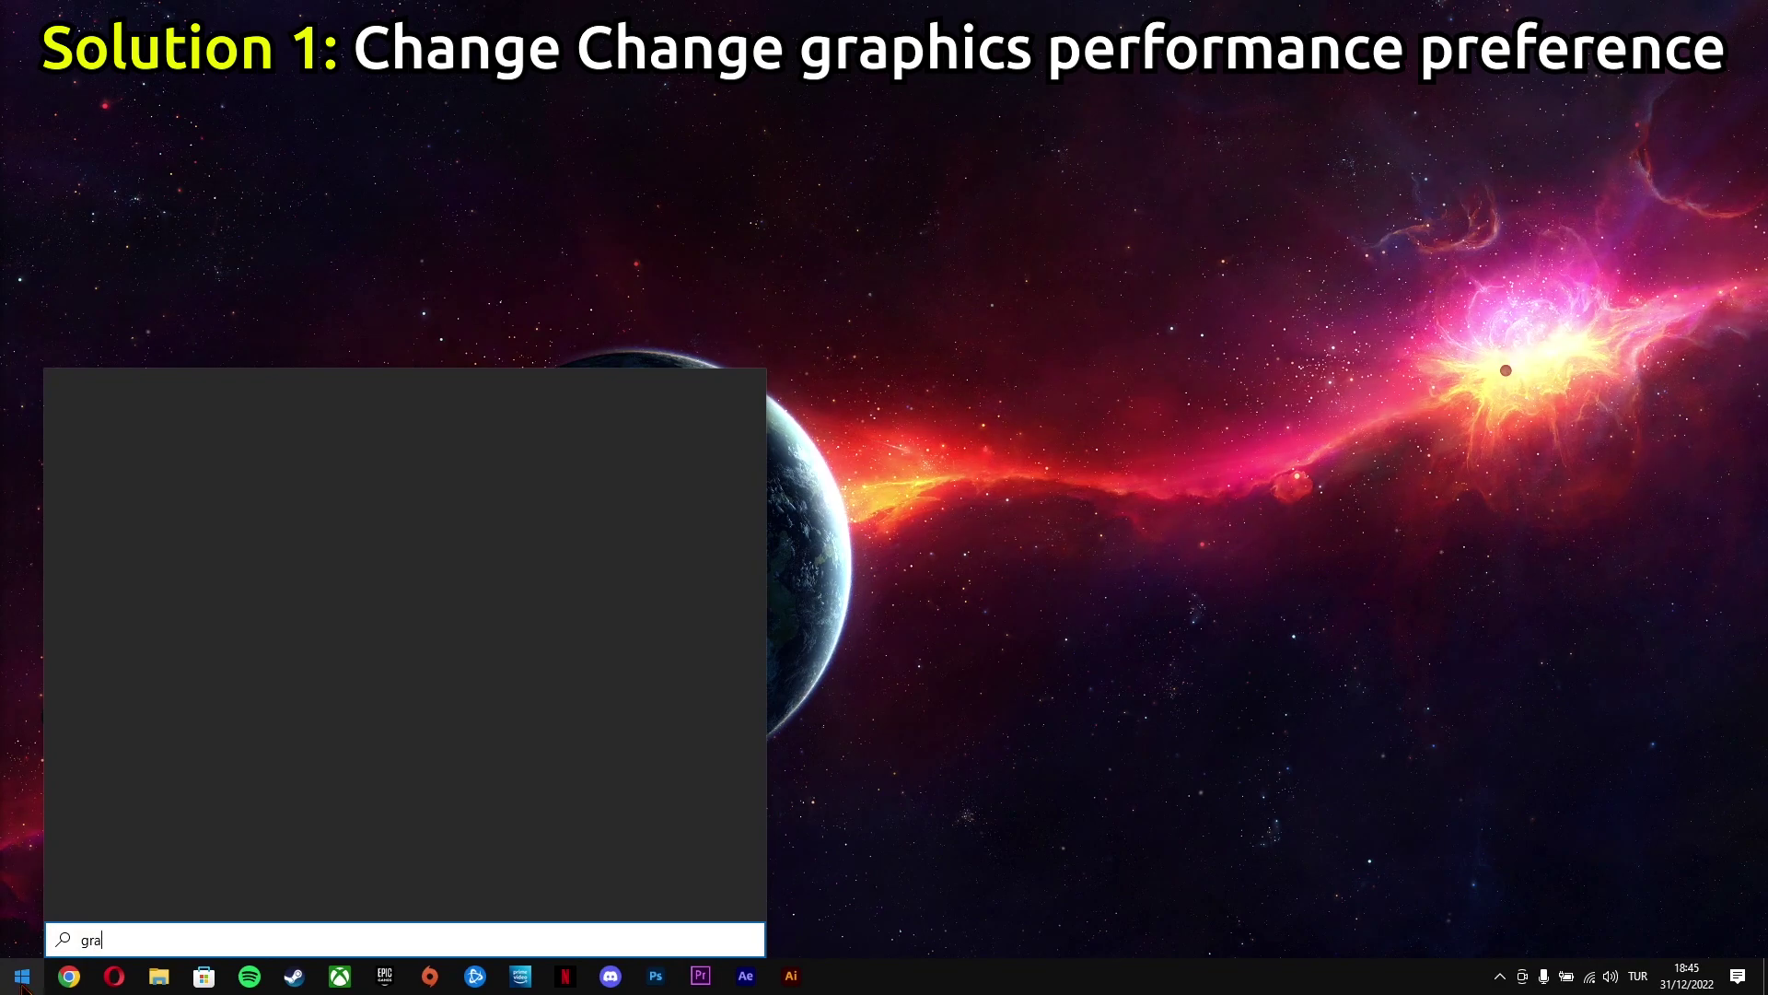
text(phi)
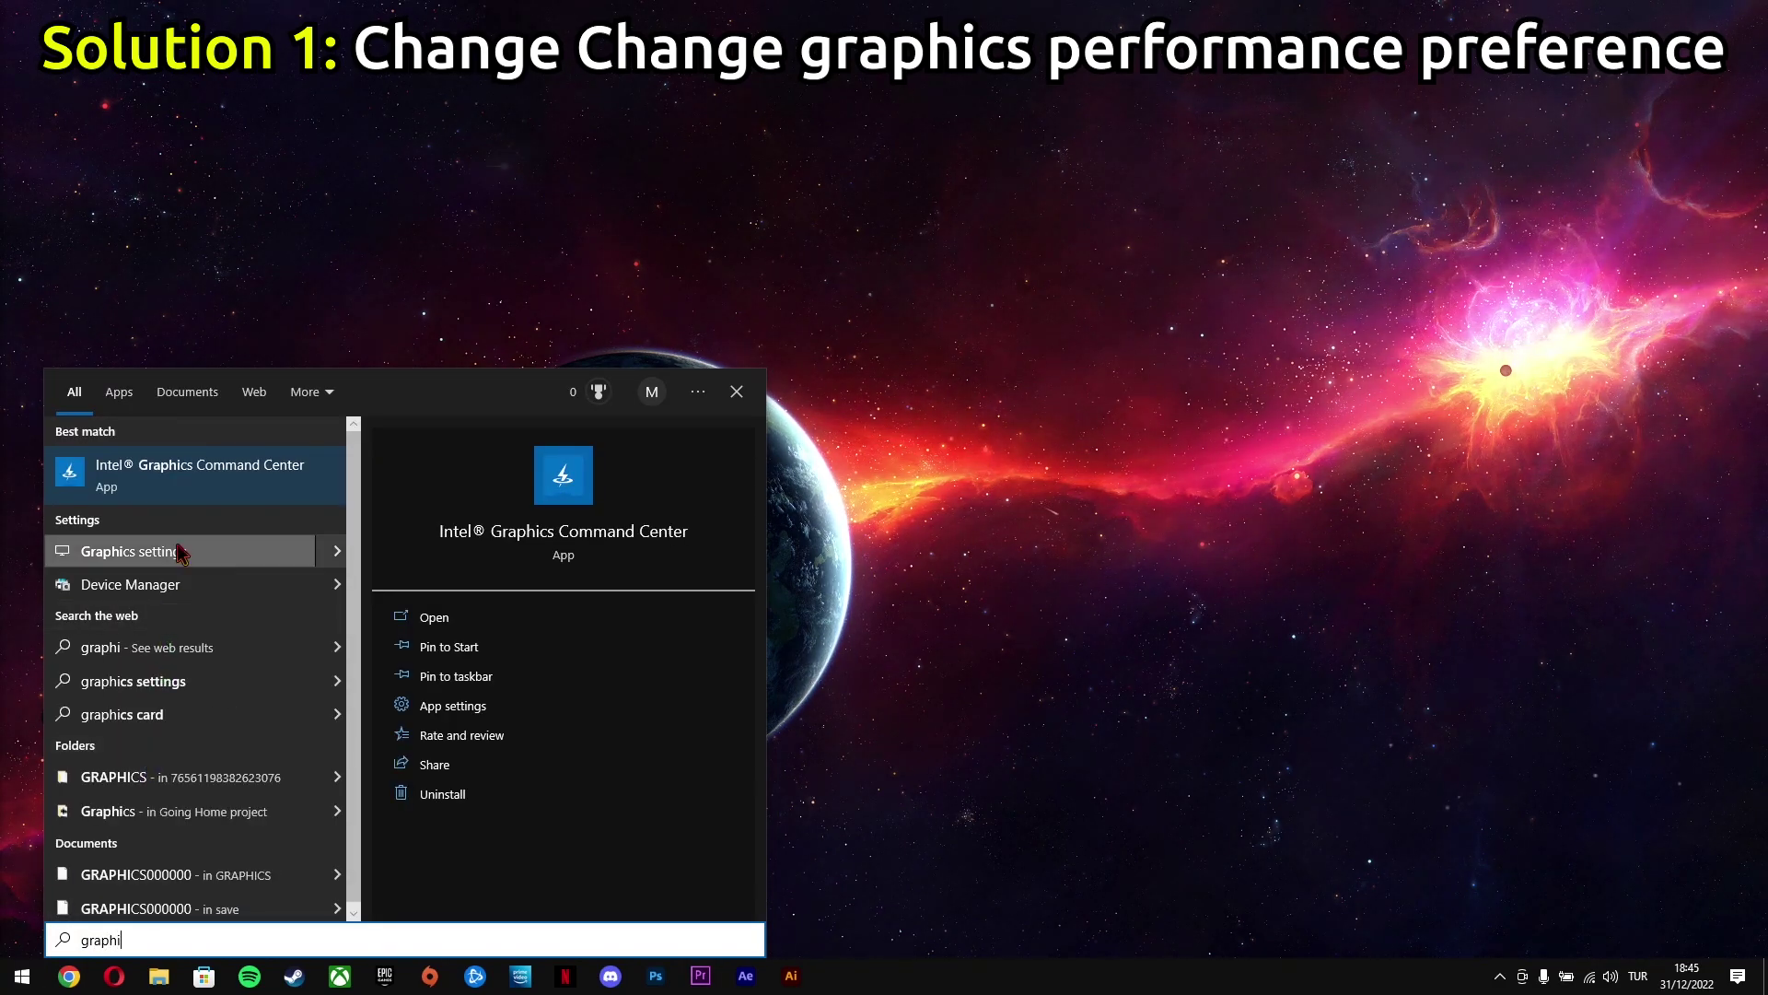
click(241, 558)
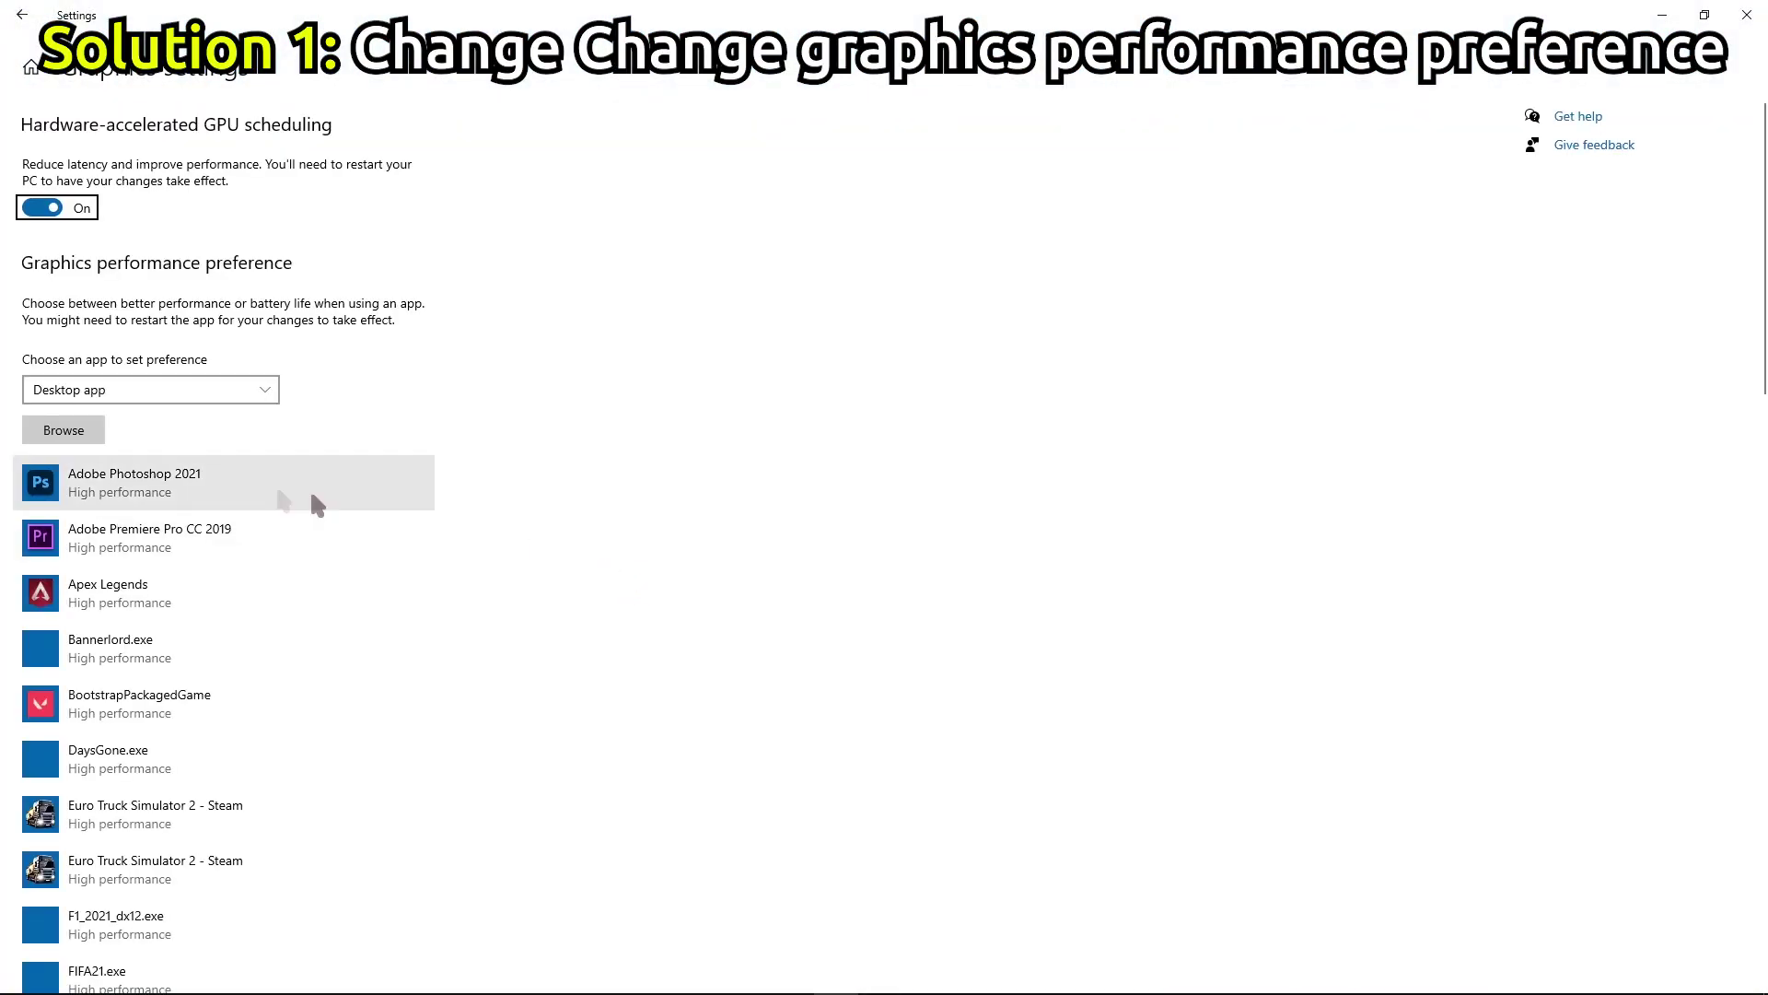
Step: Add the cod application from the copied Call of Duty HQ path to the graphics performance list and save its preference as High performance
click(78, 439)
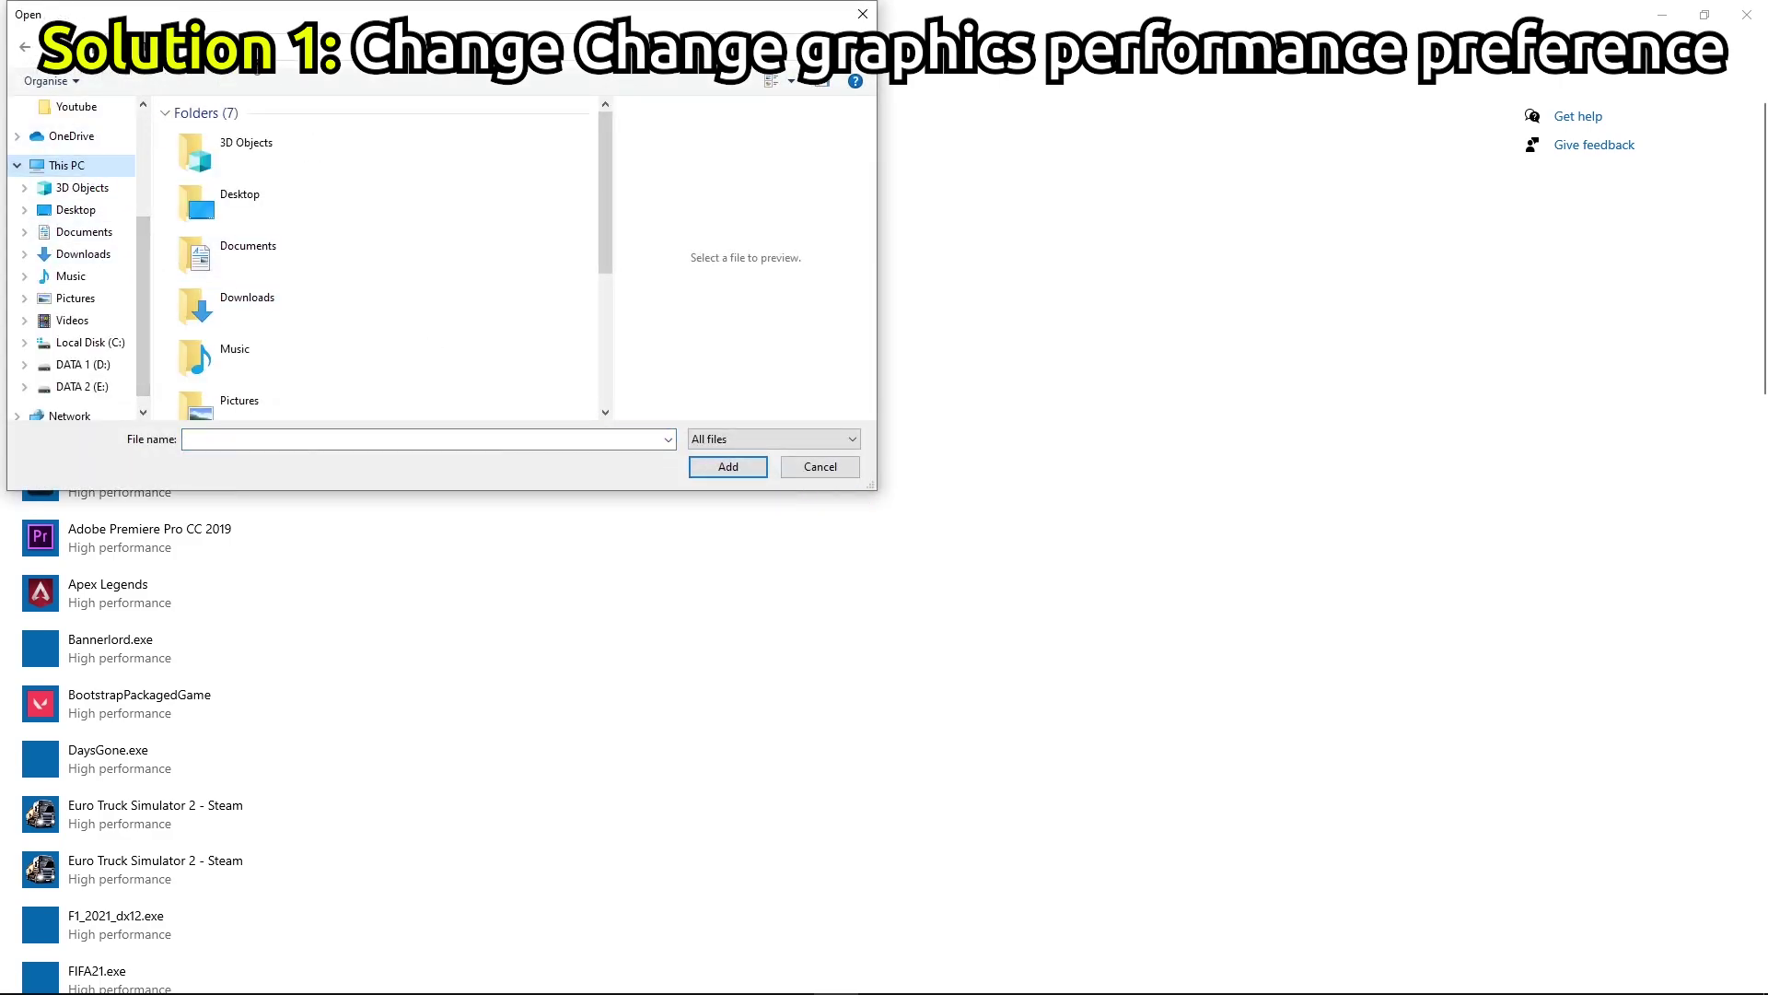
right_click(256, 87)
click(454, 118)
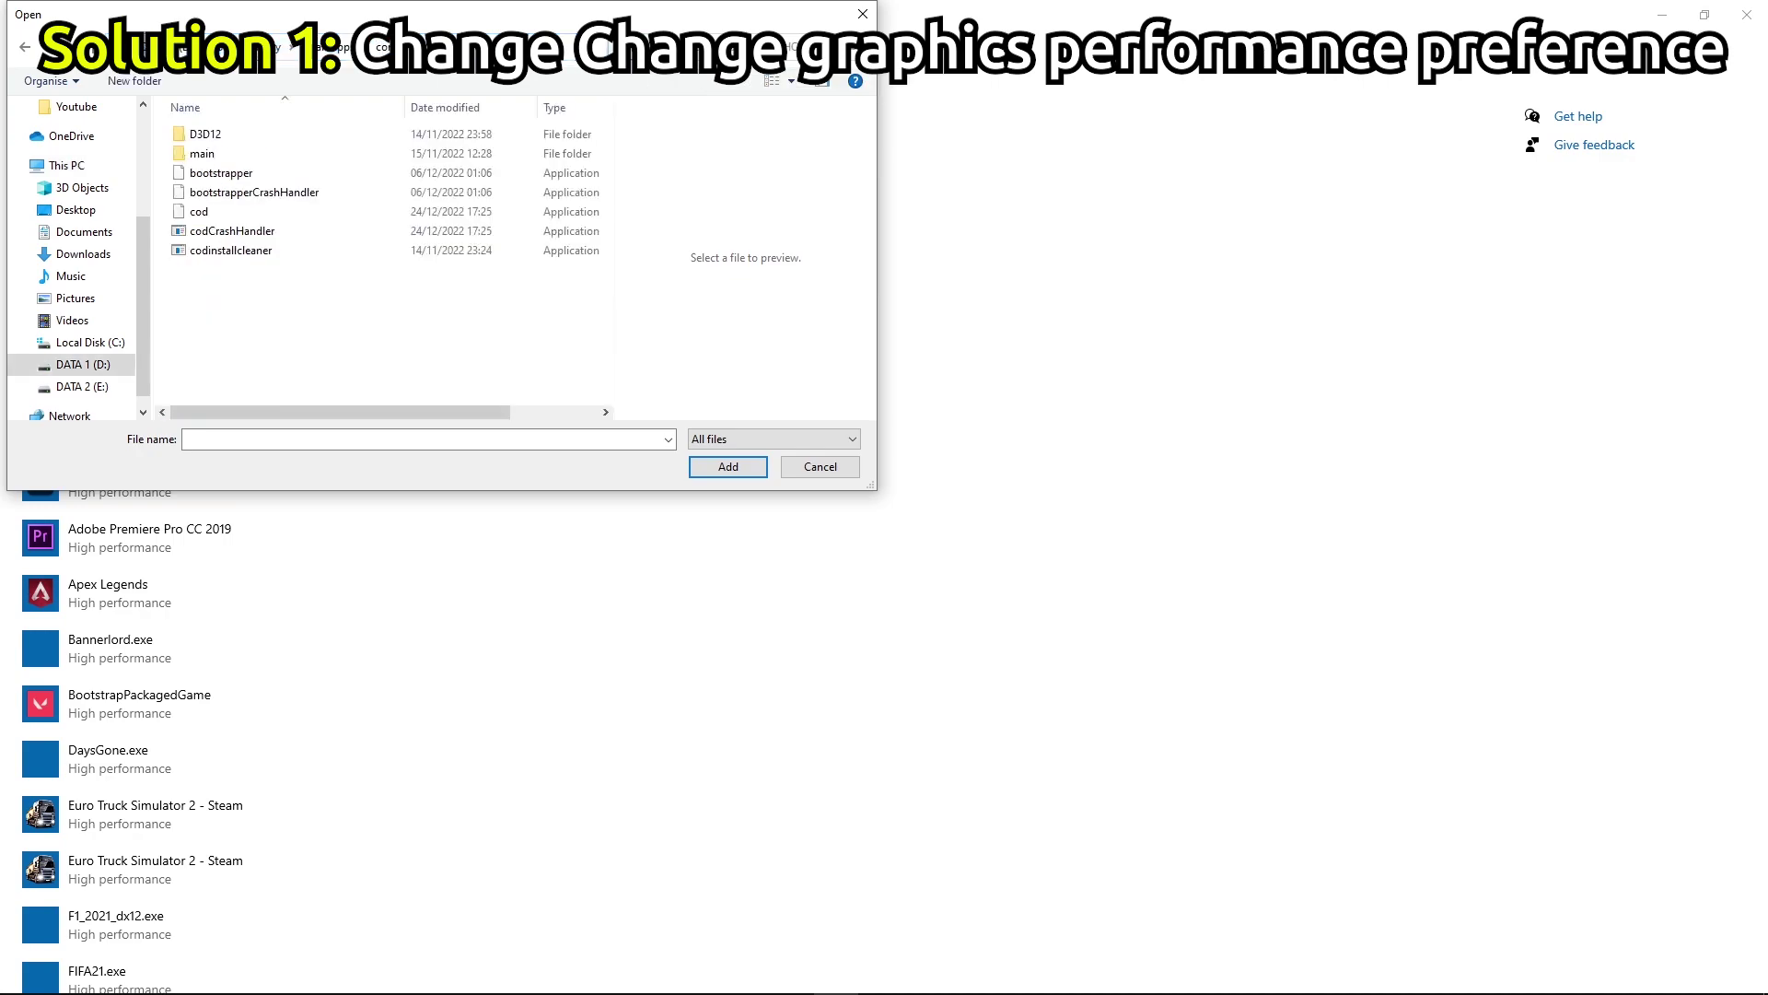
click(204, 273)
click(727, 467)
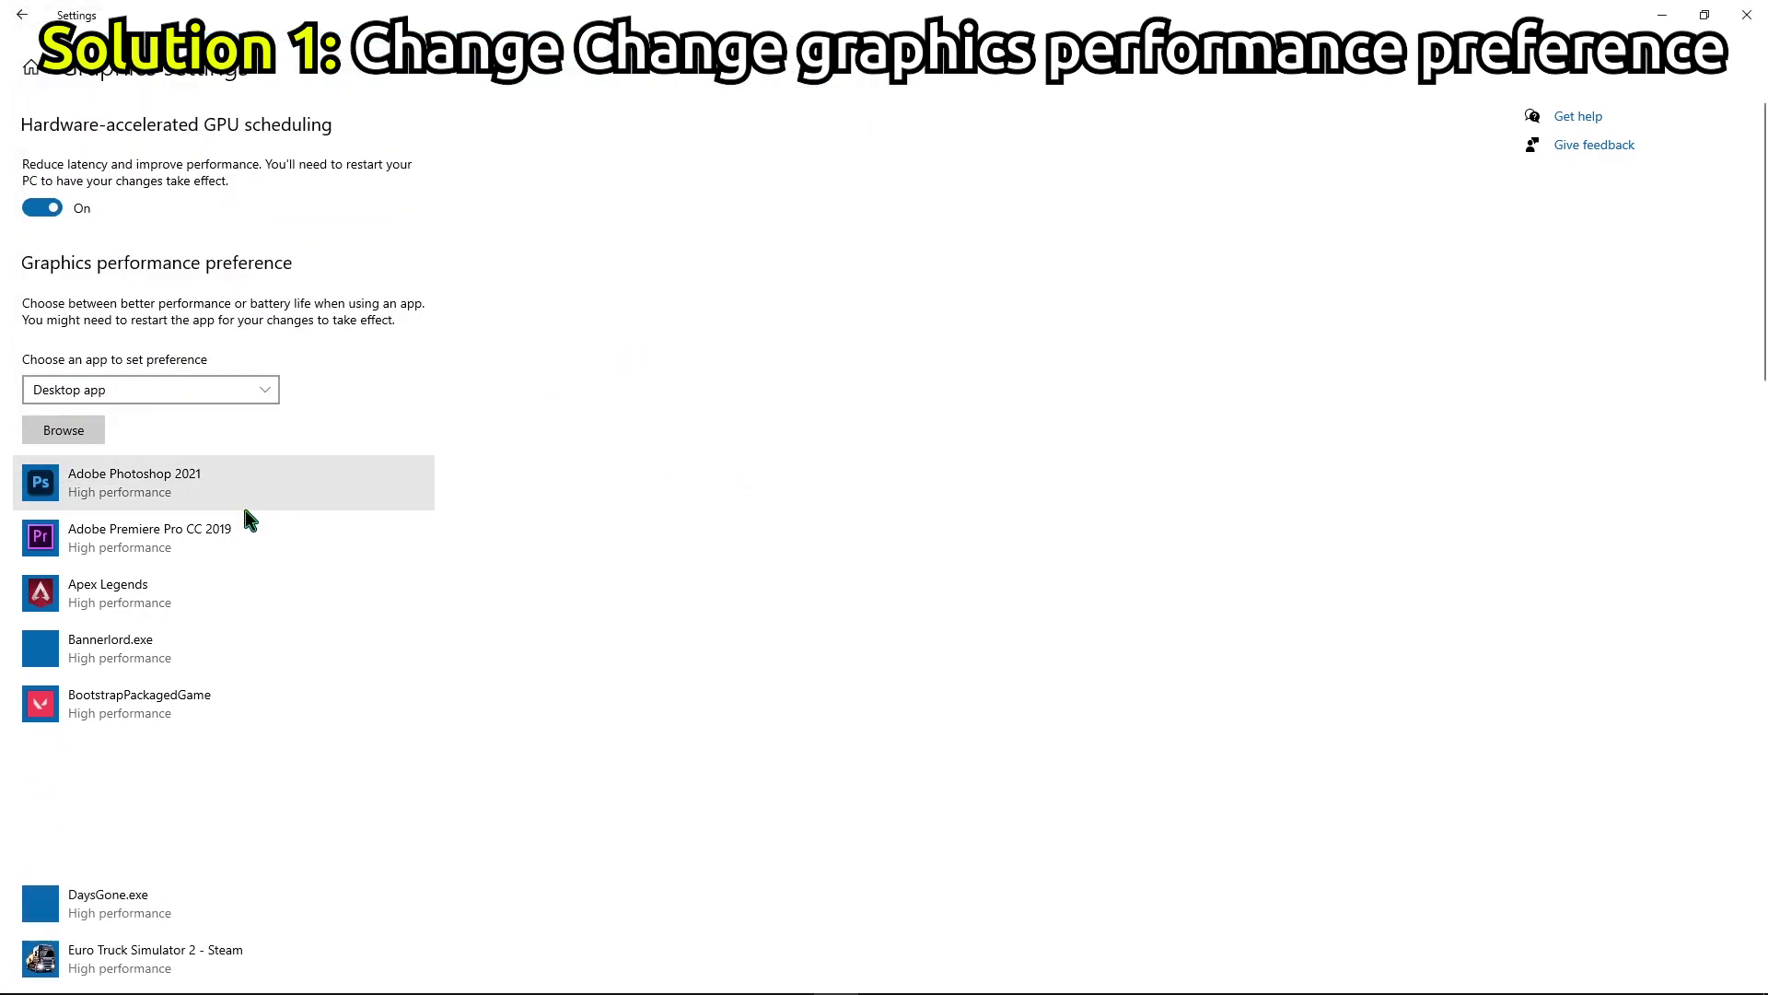
click(290, 854)
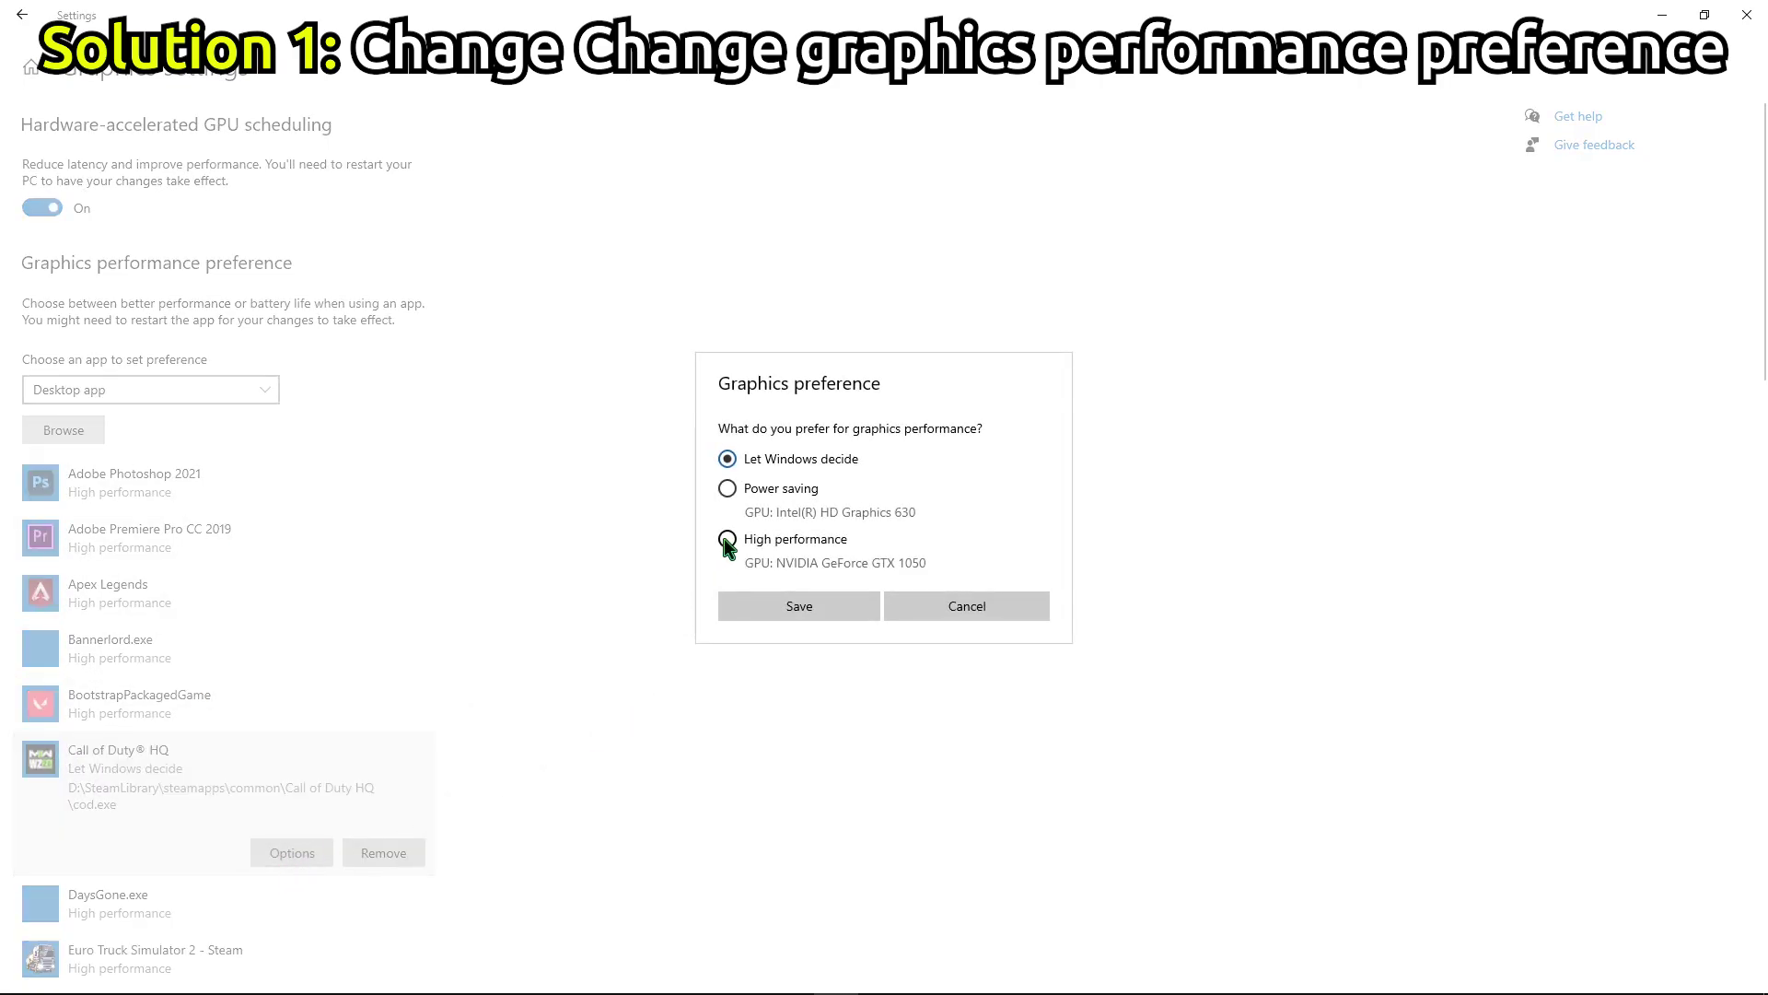
click(787, 610)
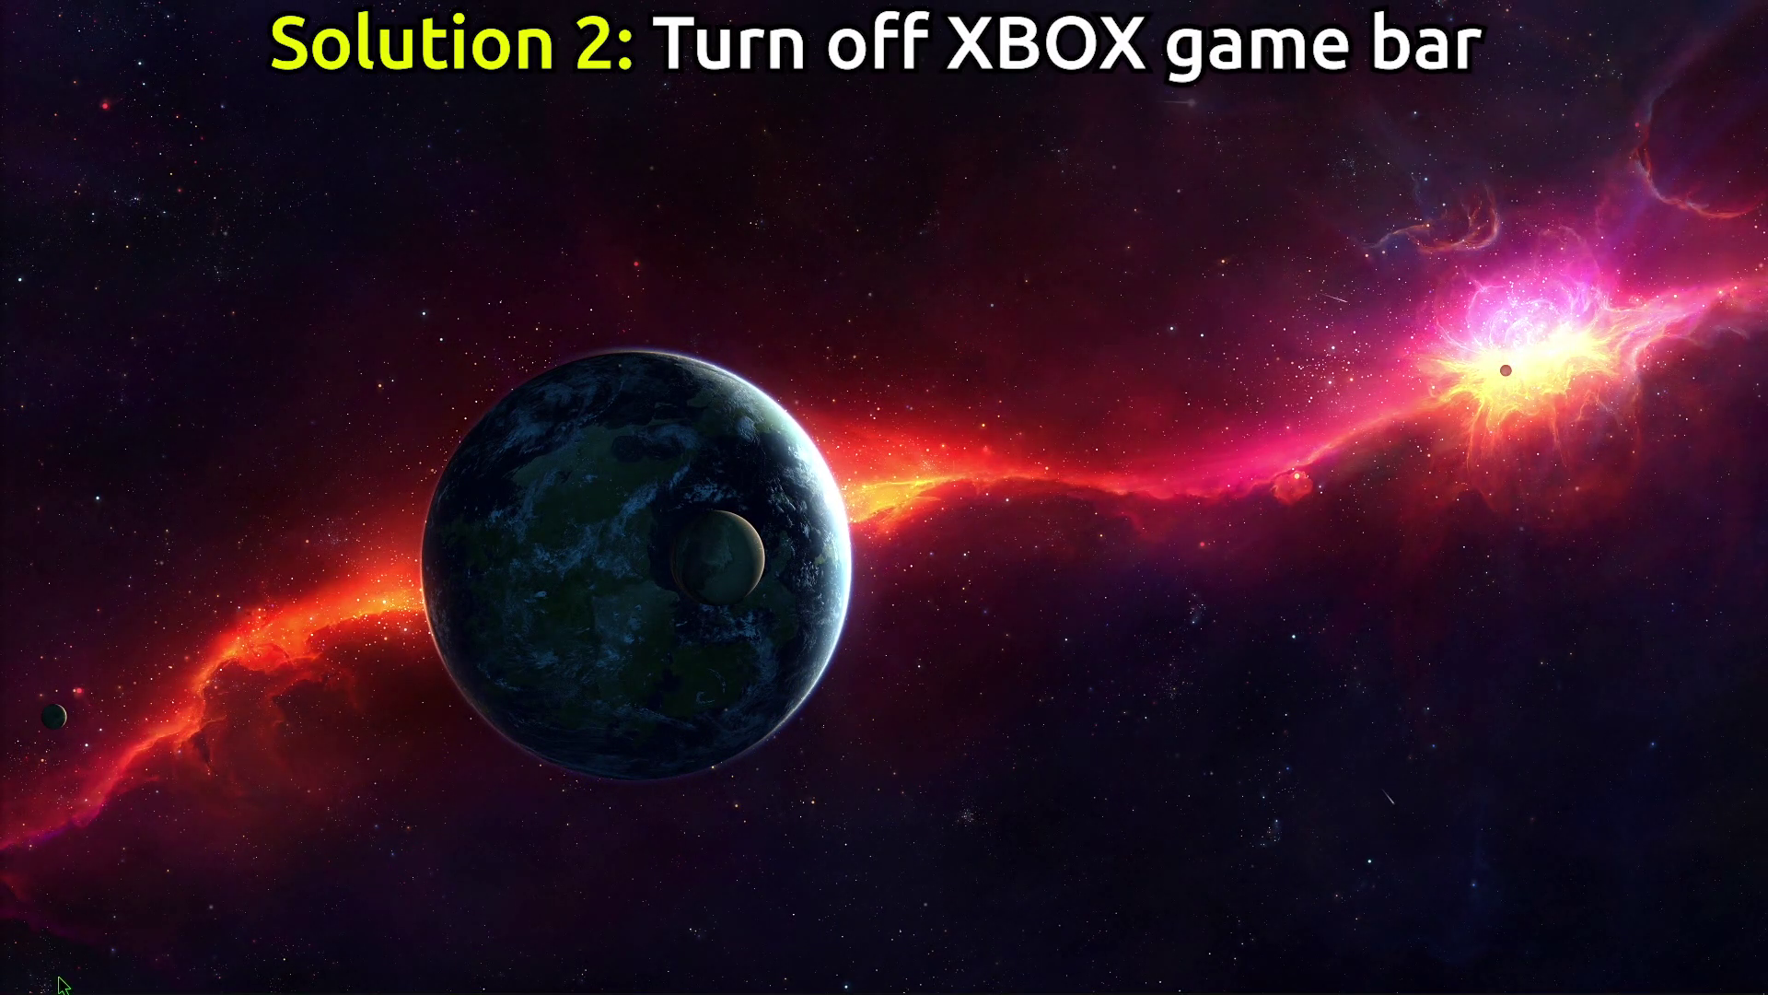
Step: Find the Enable Xbox Game Bar setting through Windows search, turn Xbox Game Bar off and close Settings
mouse_move(138, 991)
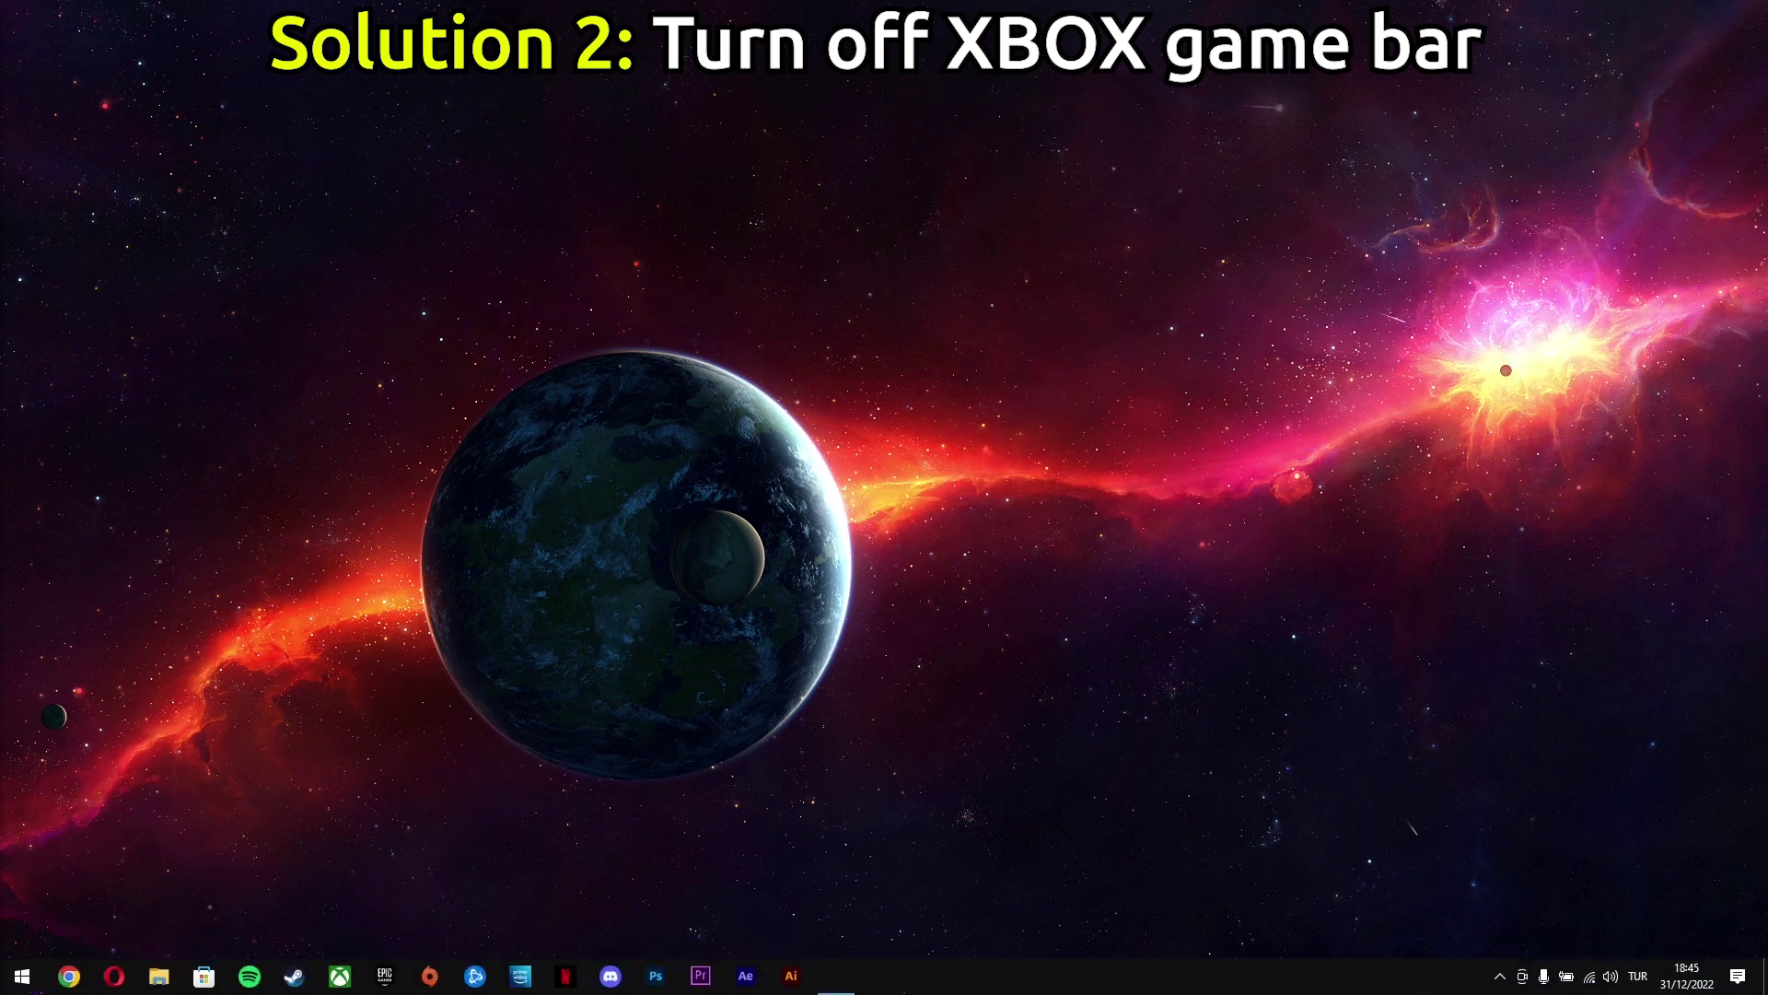
click(22, 977)
text(enable)
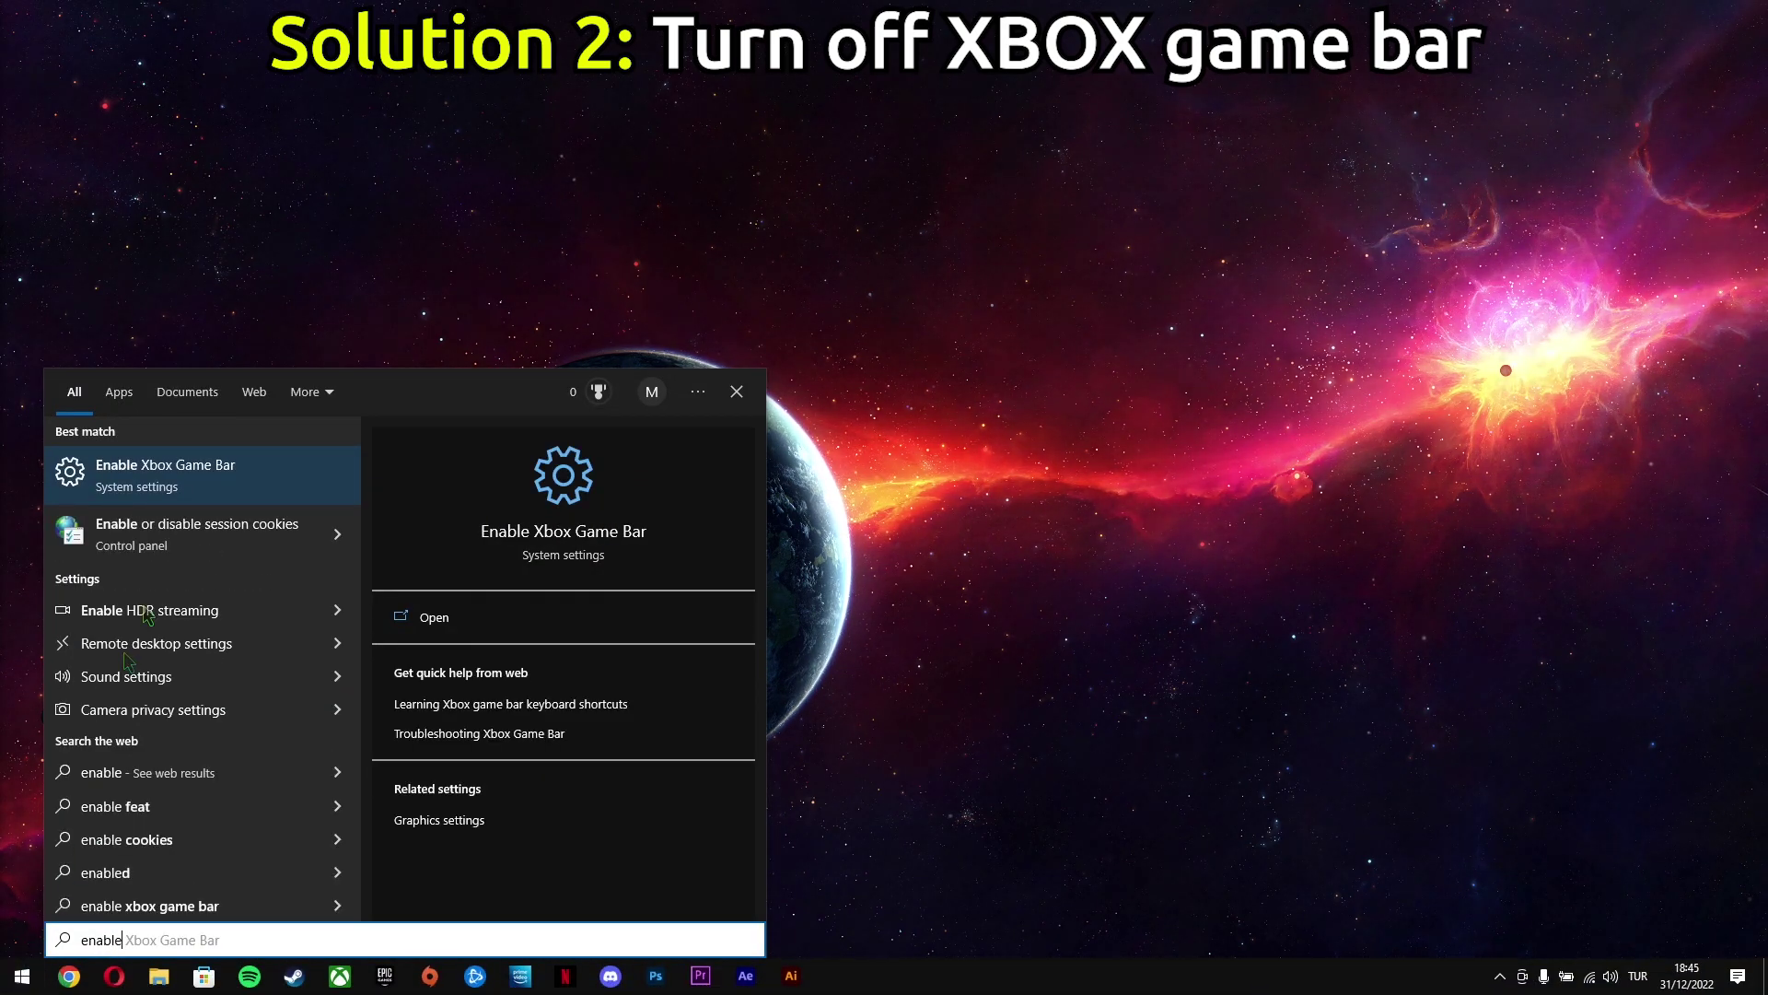
click(201, 471)
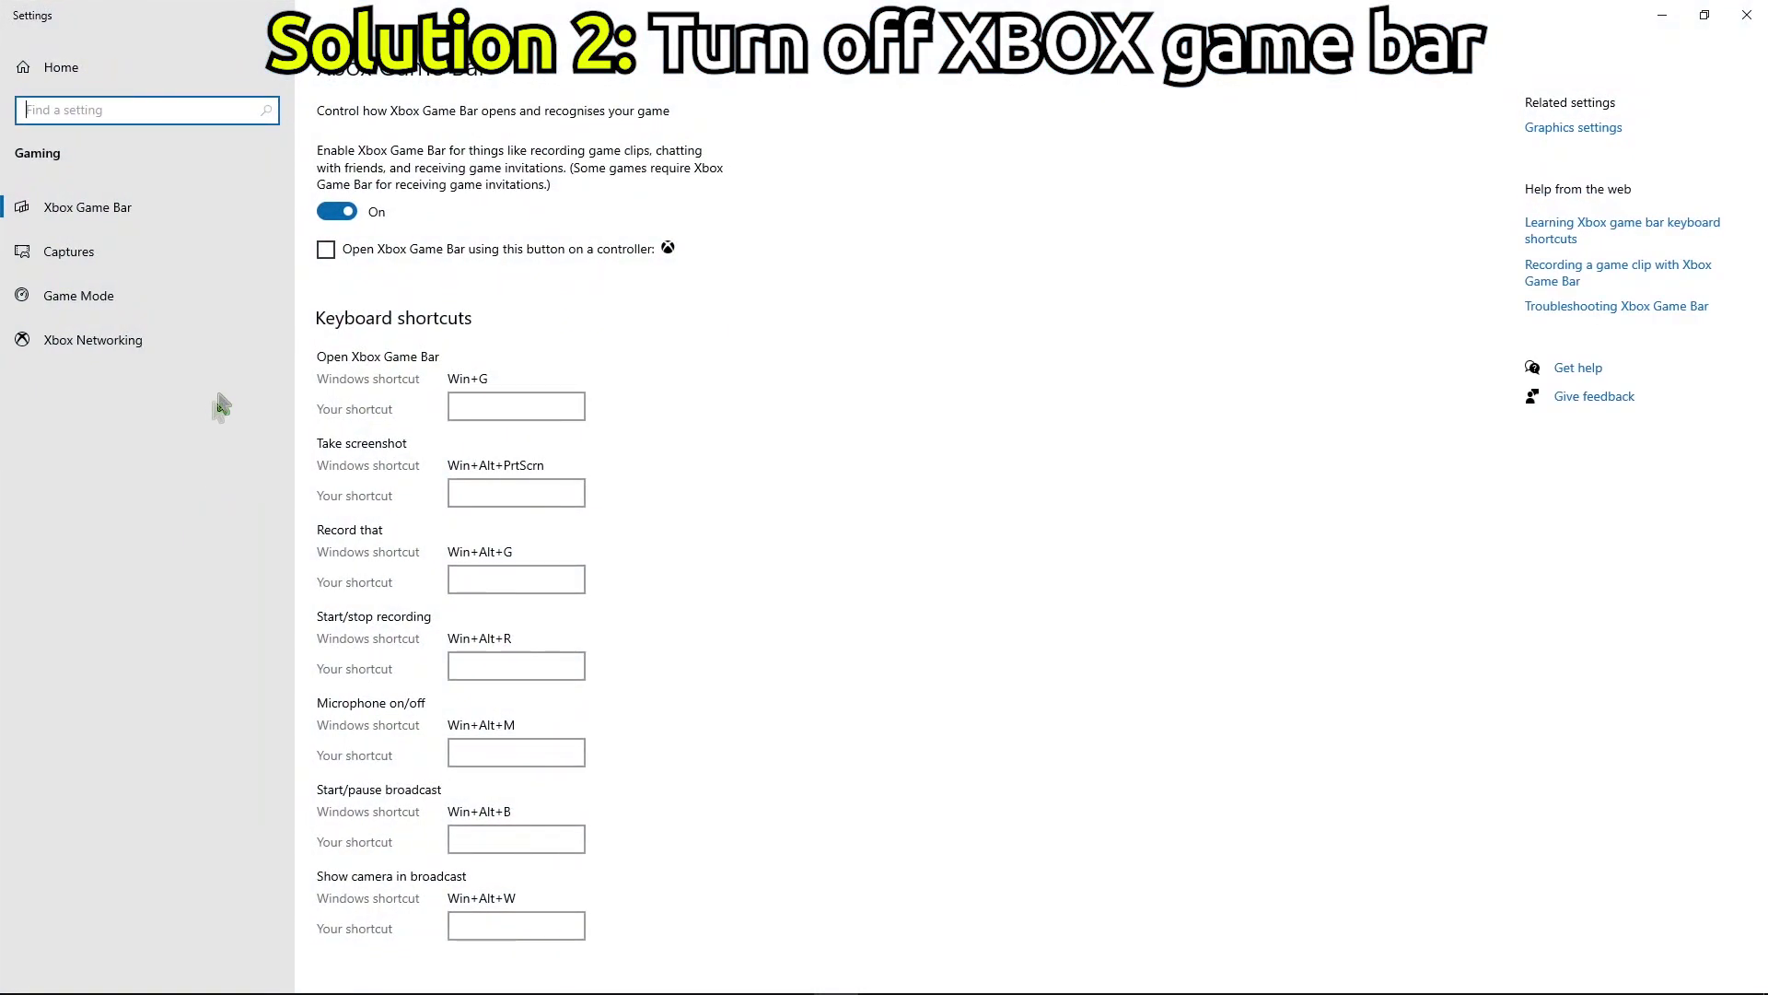
click(343, 213)
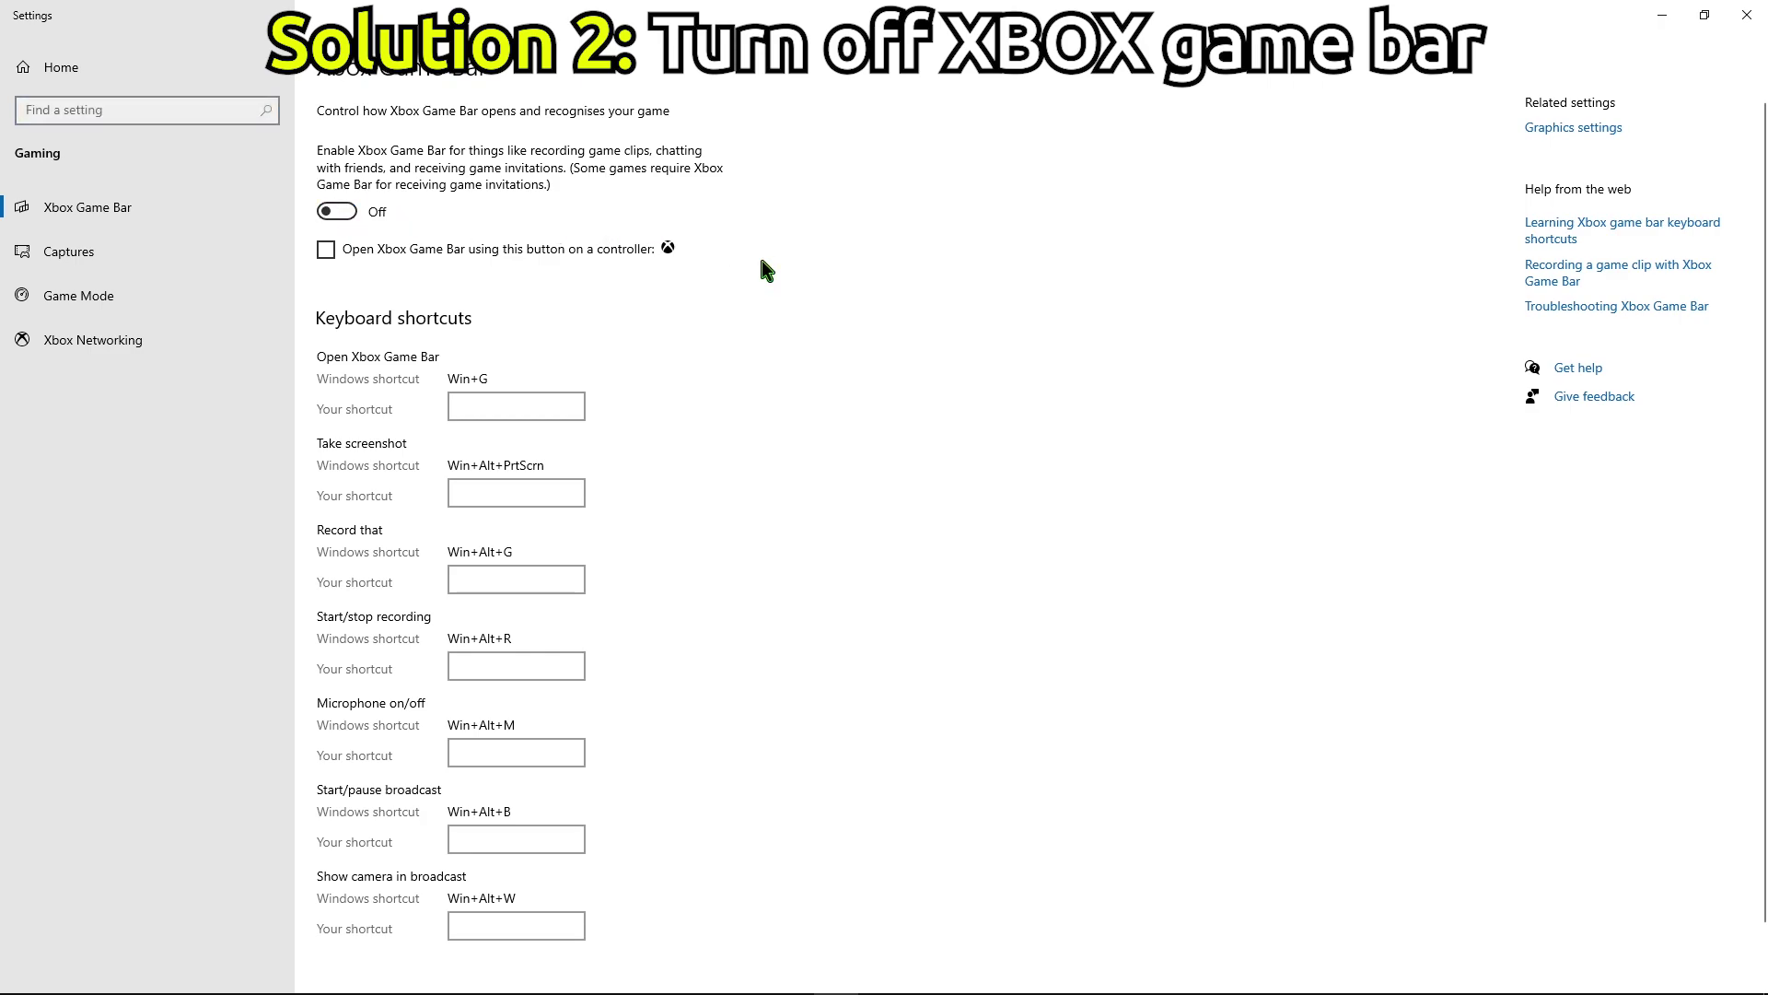
click(1746, 15)
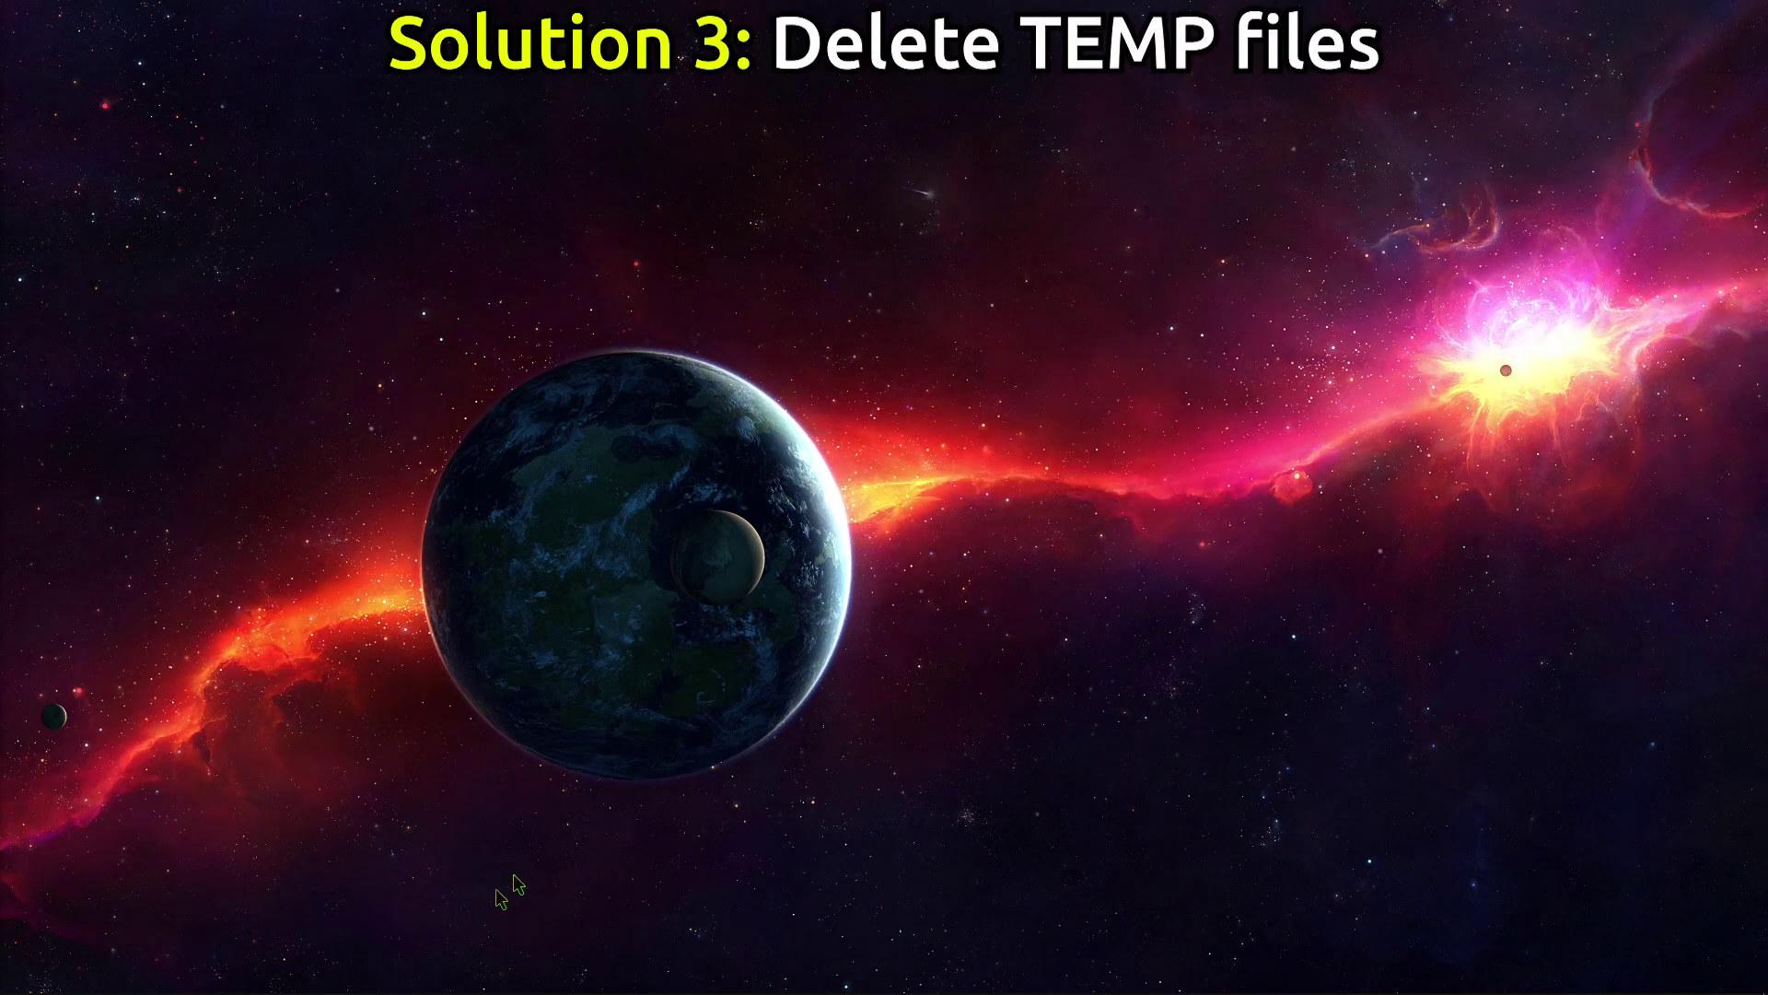
Step: Open the Windows Temp folder by launching Run and executing "temp"
mouse_move(127, 985)
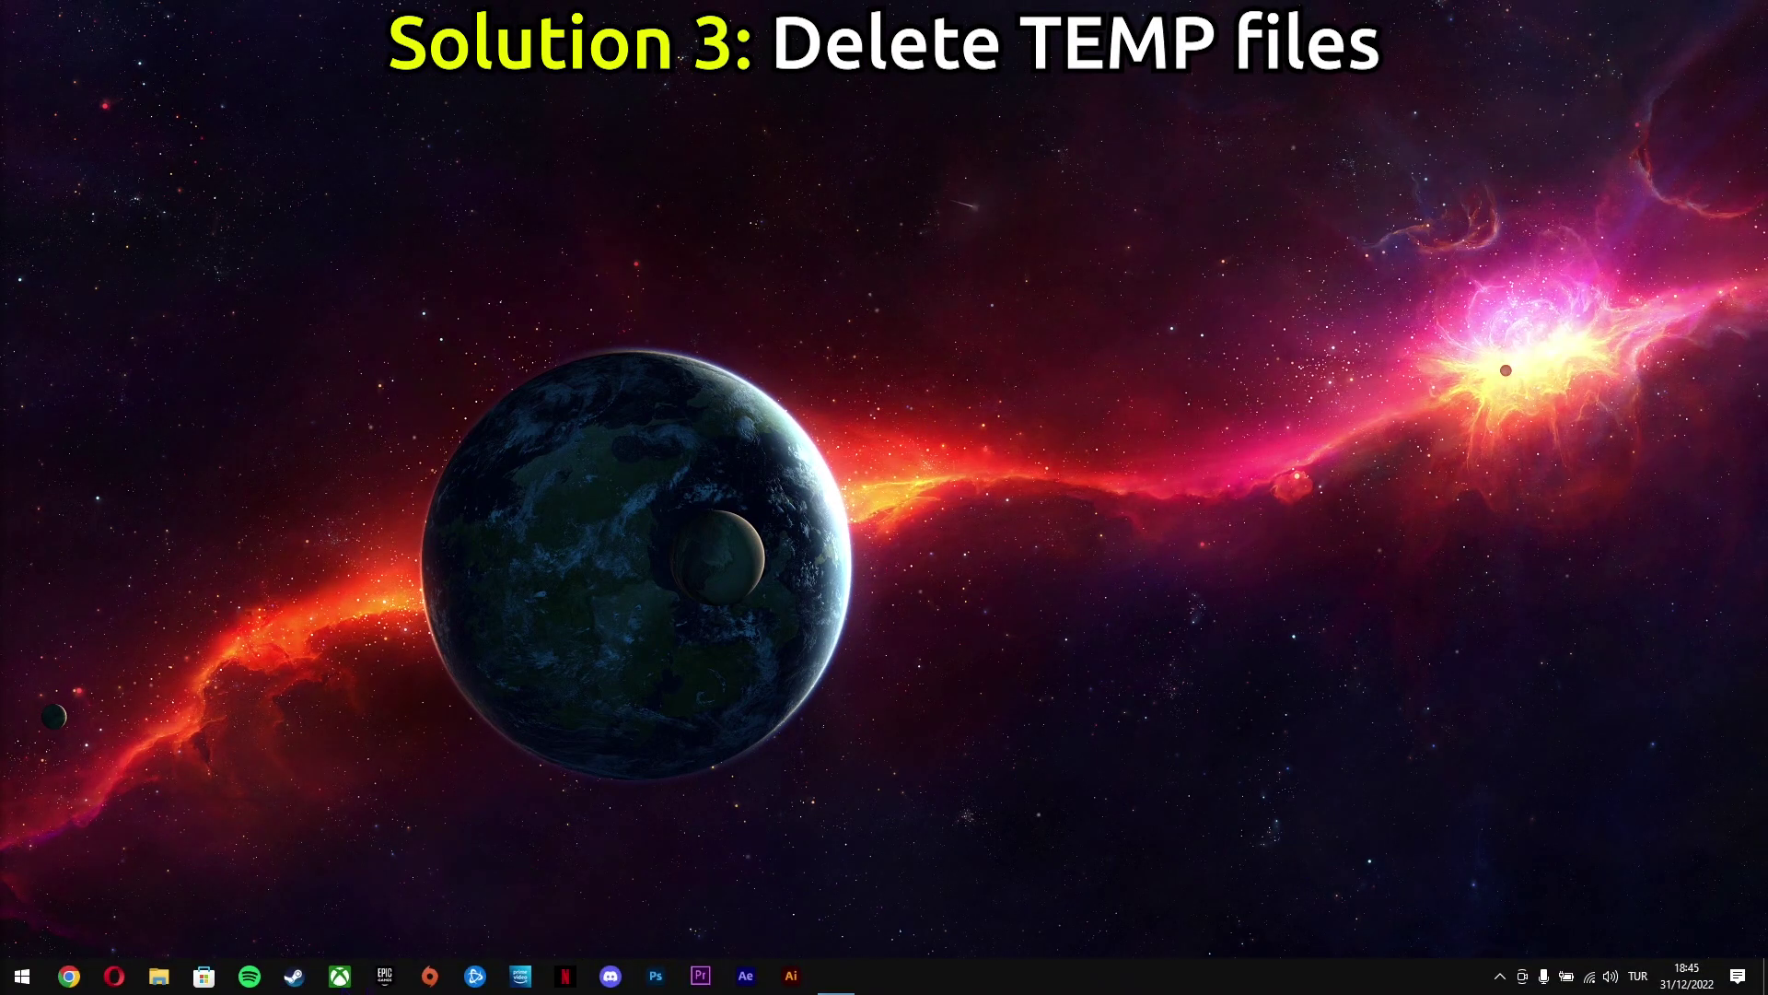
click(28, 978)
text(run)
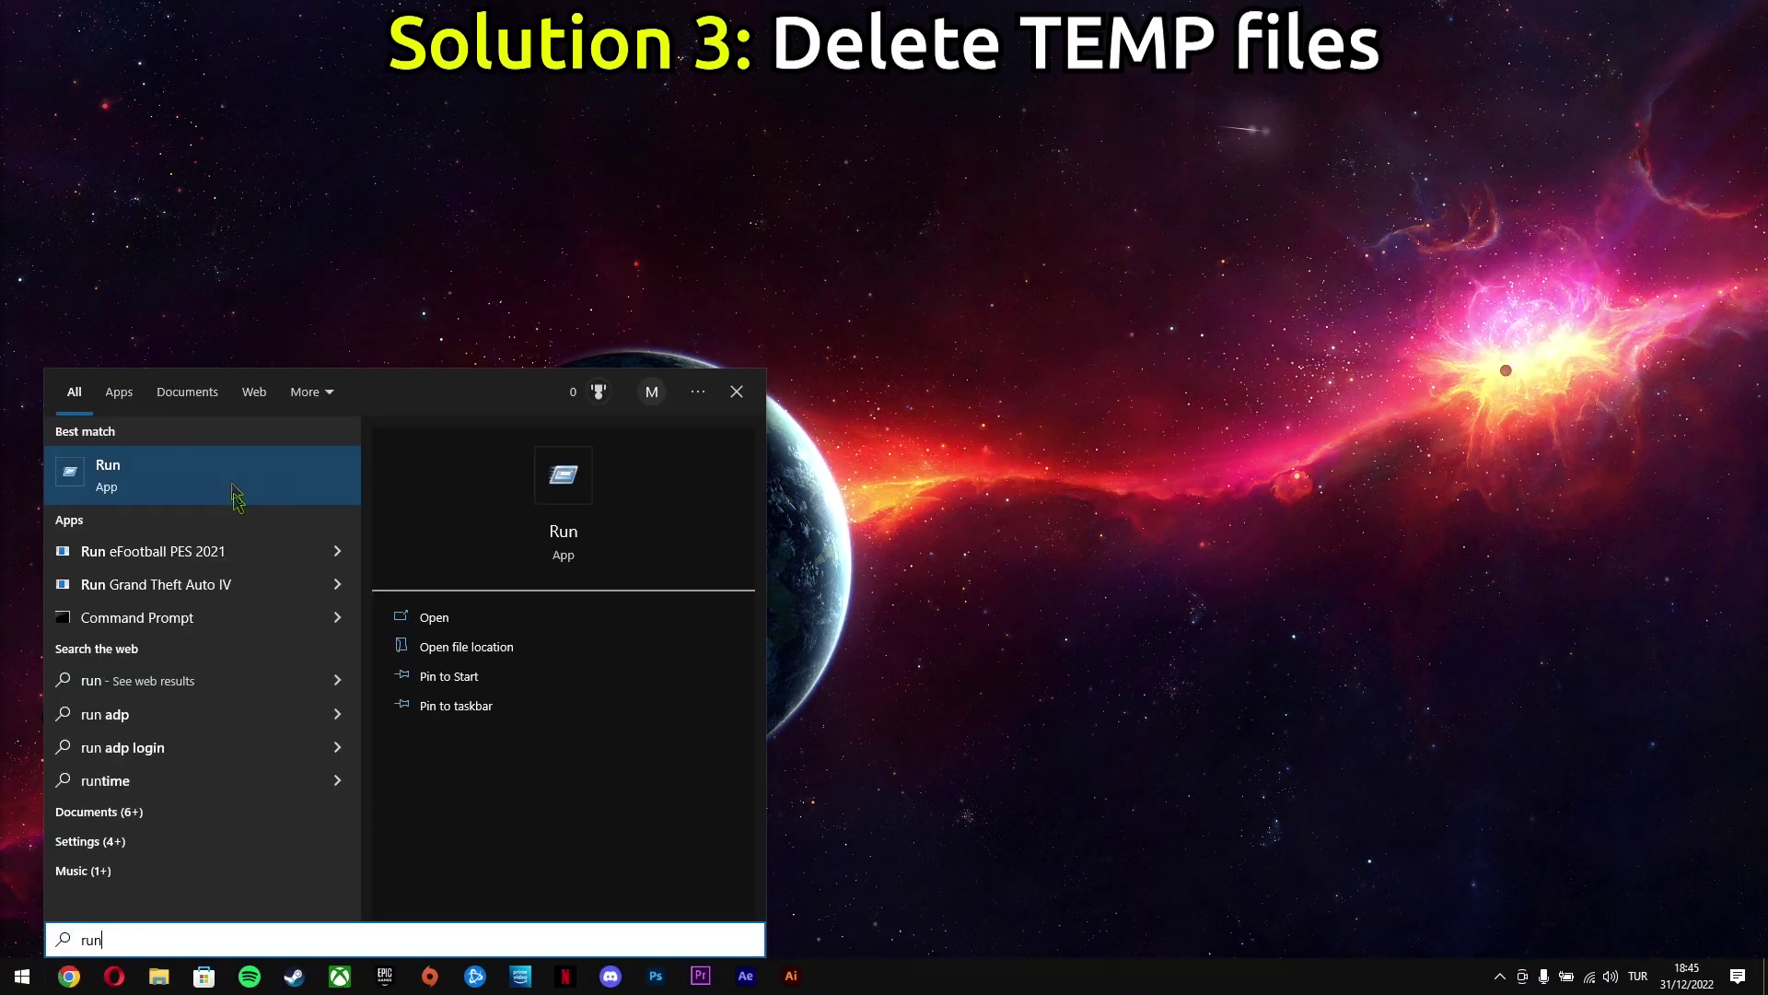
click(235, 500)
drag(241, 817, 902, 389)
key(BackSpace)
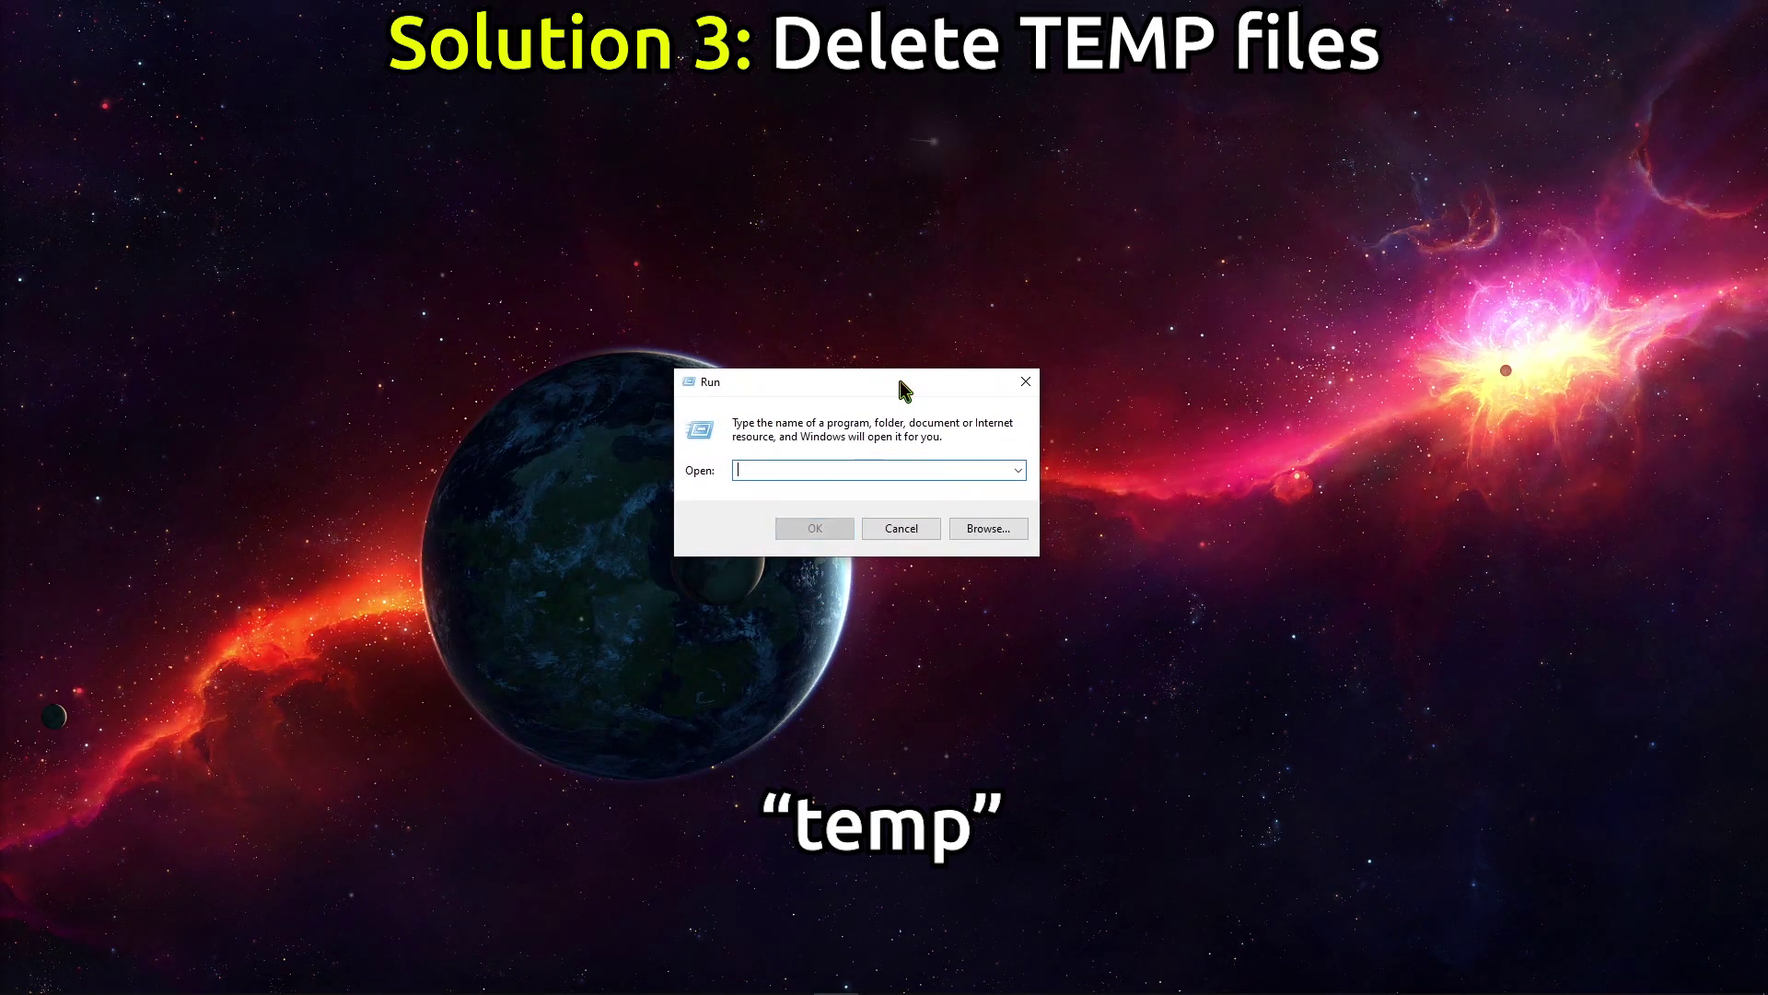
text(temp)
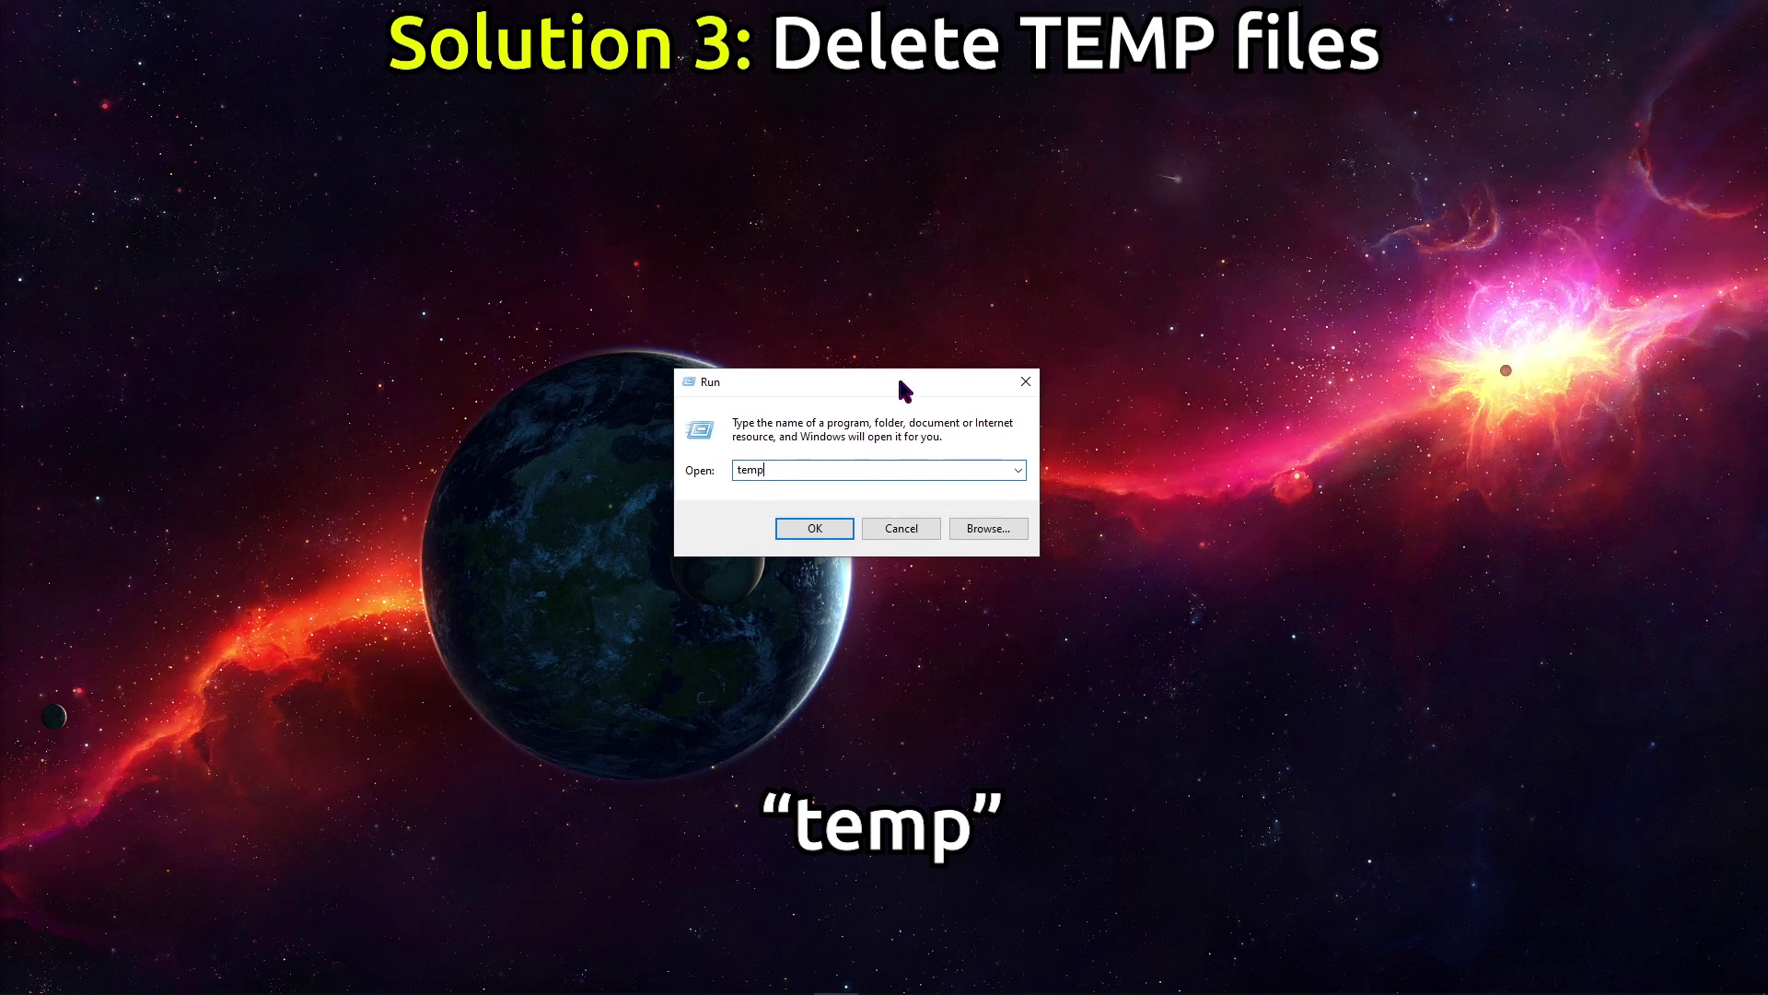
click(814, 529)
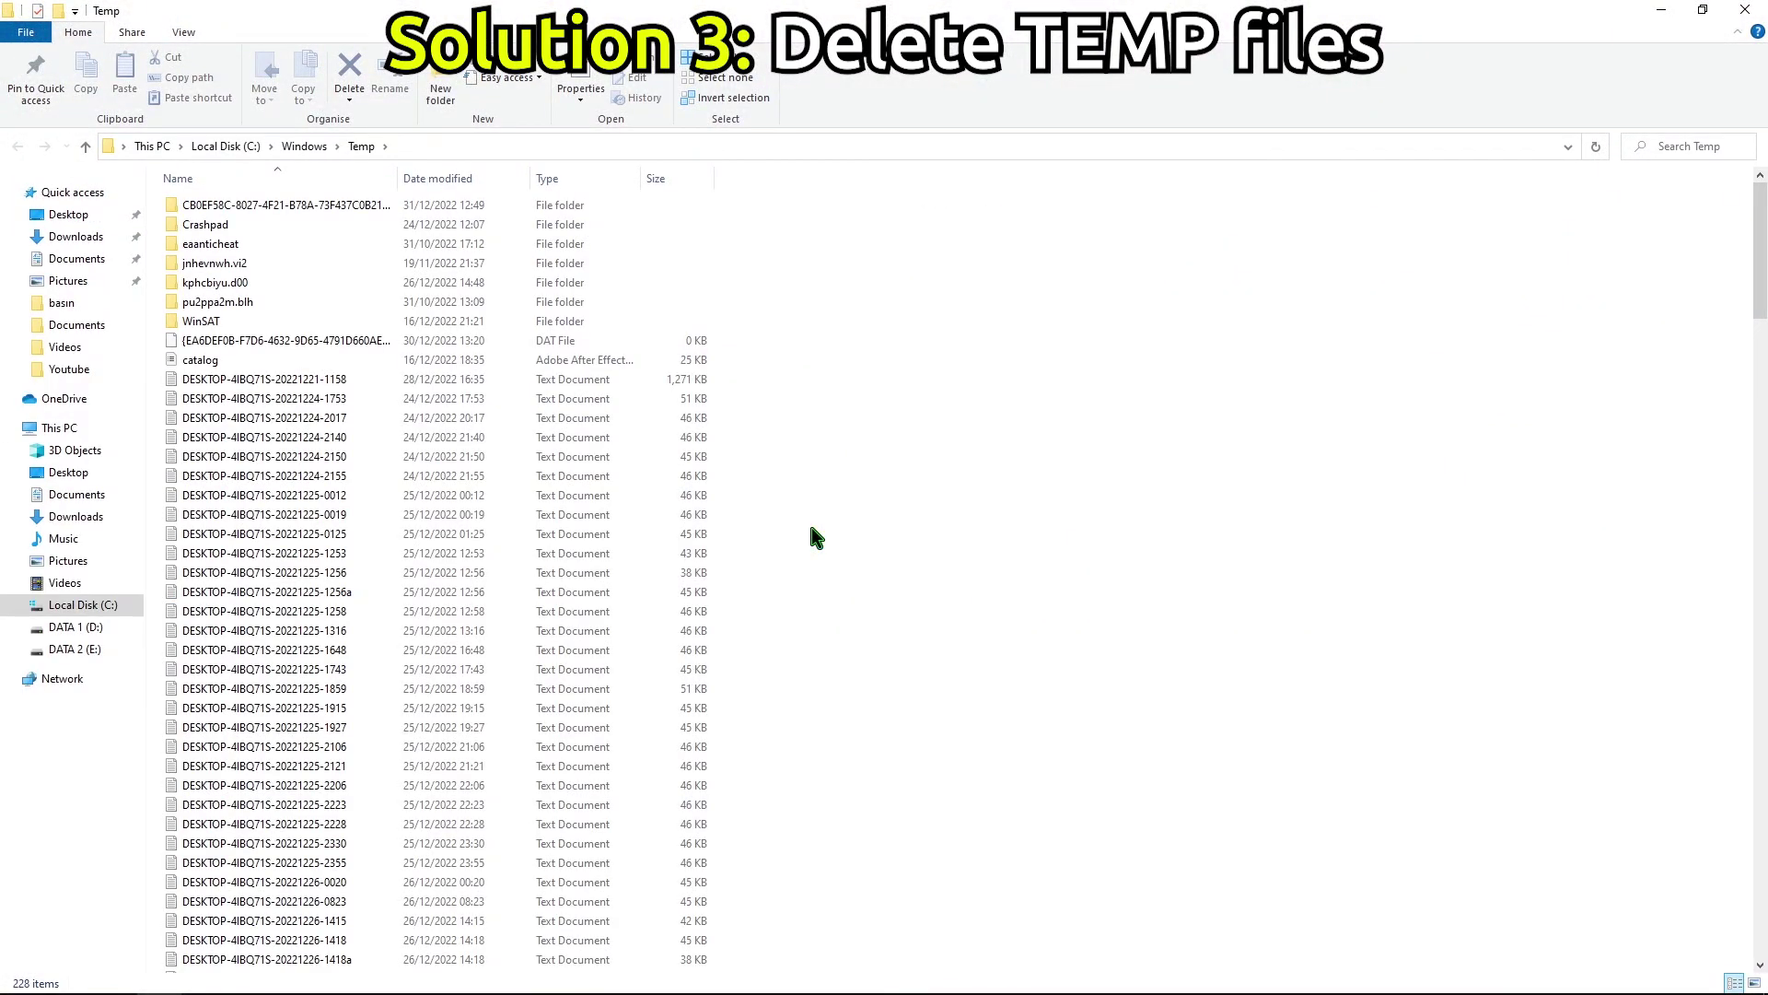
Step: Delete all items in the Windows Temp folder, skipping the files in use, and close the folder window
key(ctrl+a)
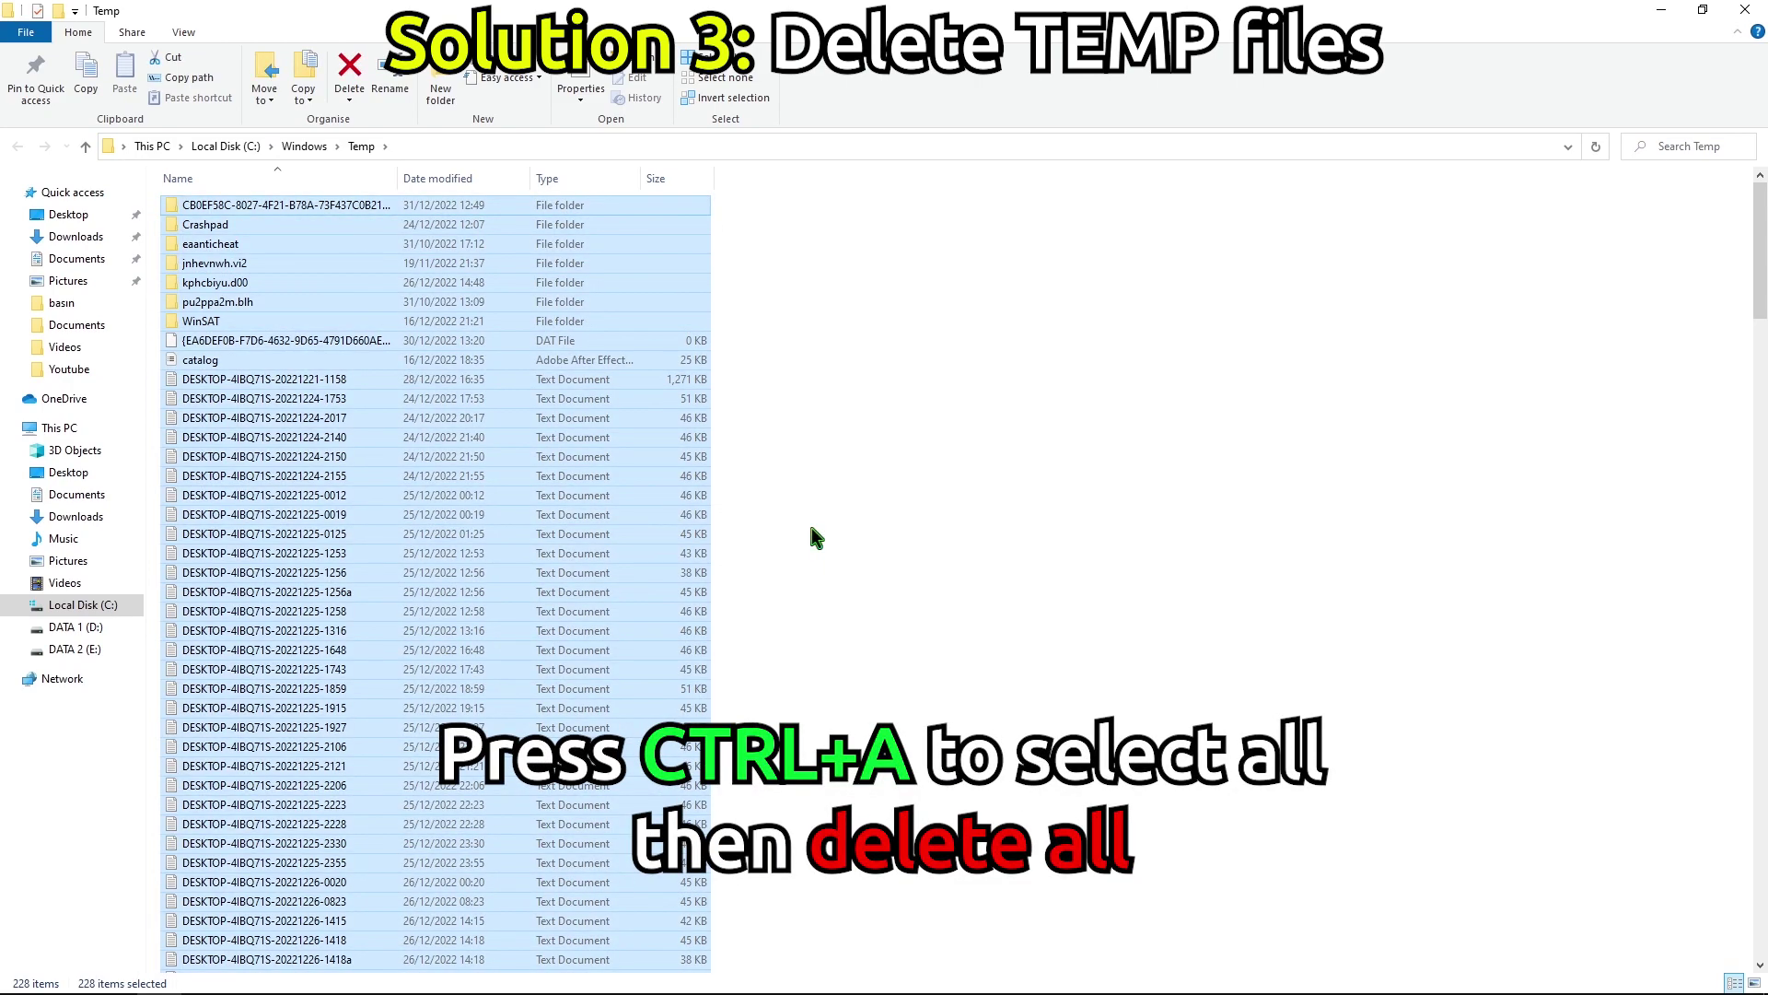
right_click(636, 483)
click(801, 735)
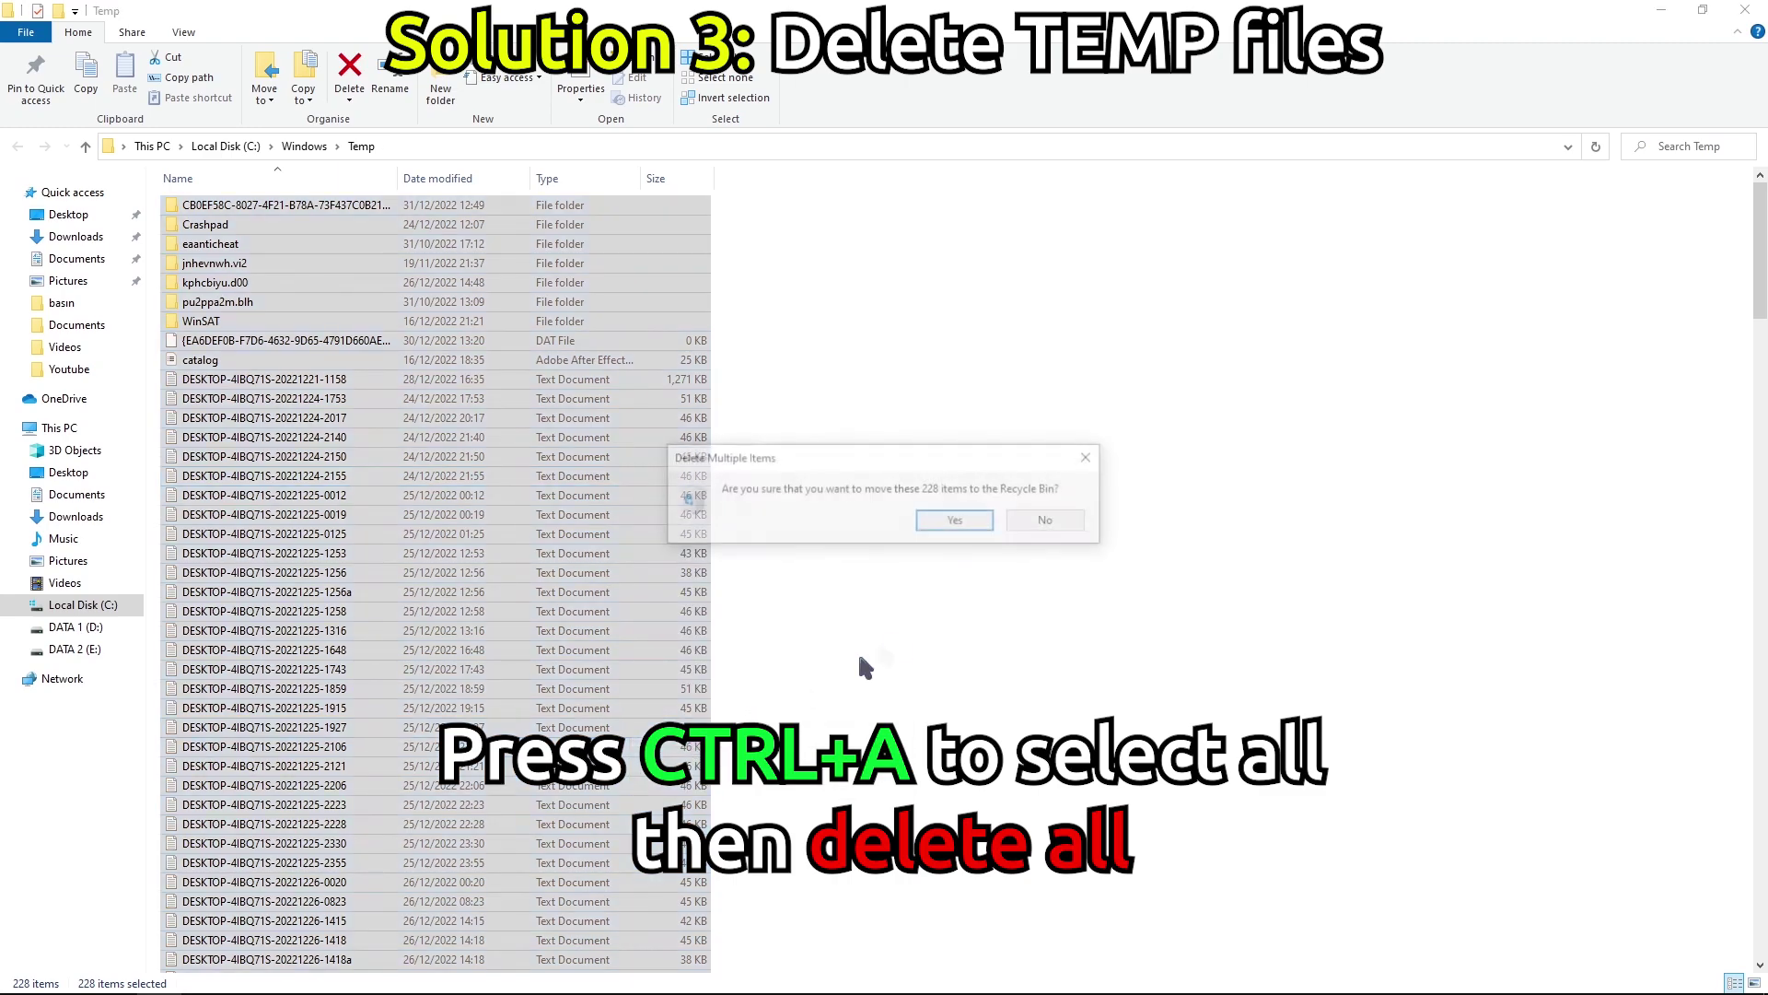
click(953, 529)
click(330, 391)
click(385, 422)
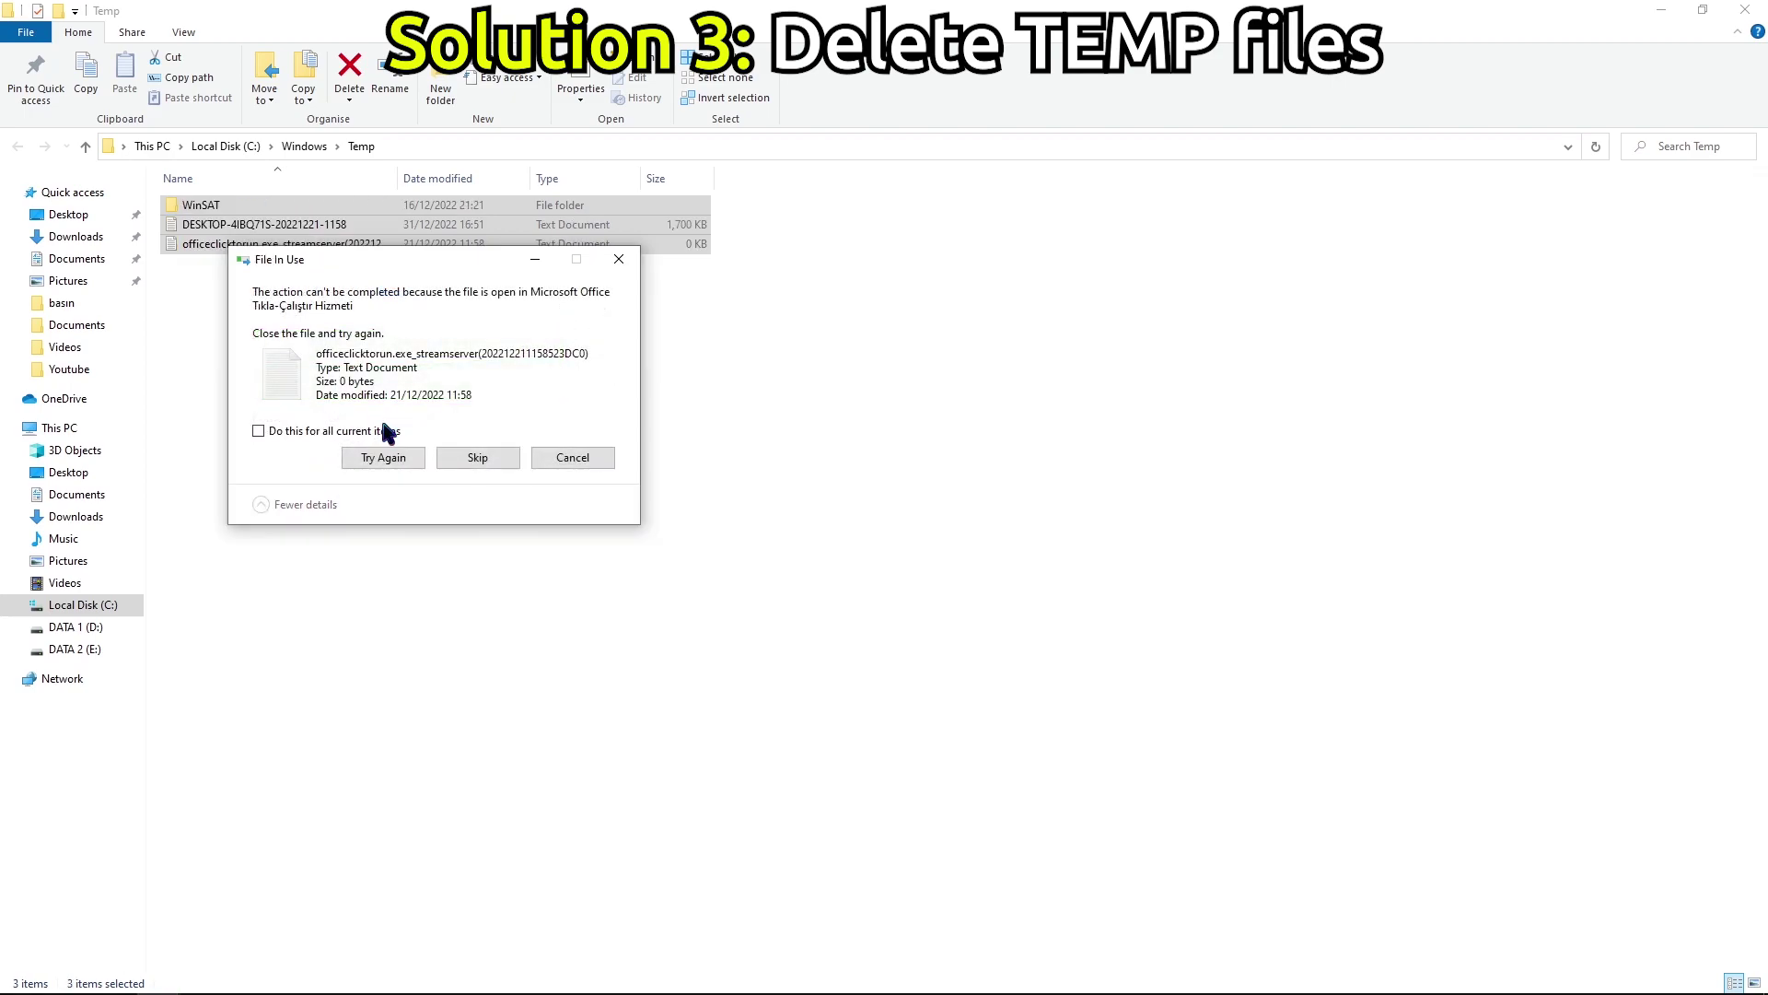
click(477, 458)
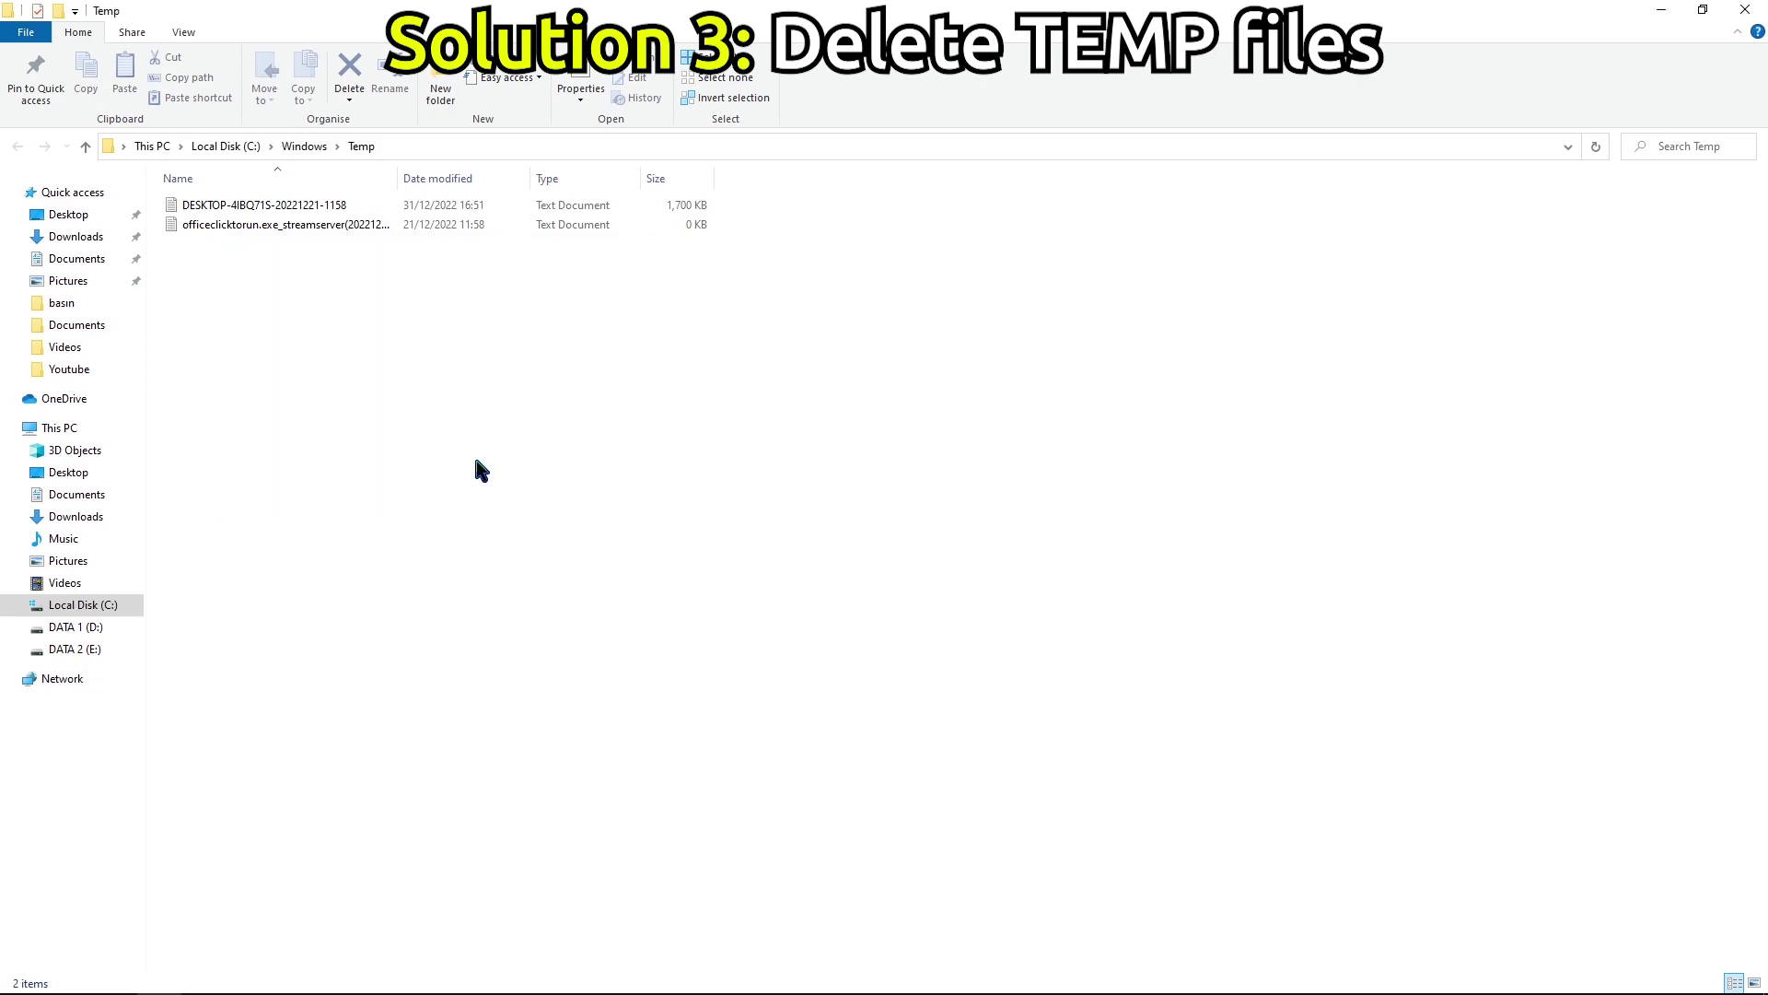
click(1745, 10)
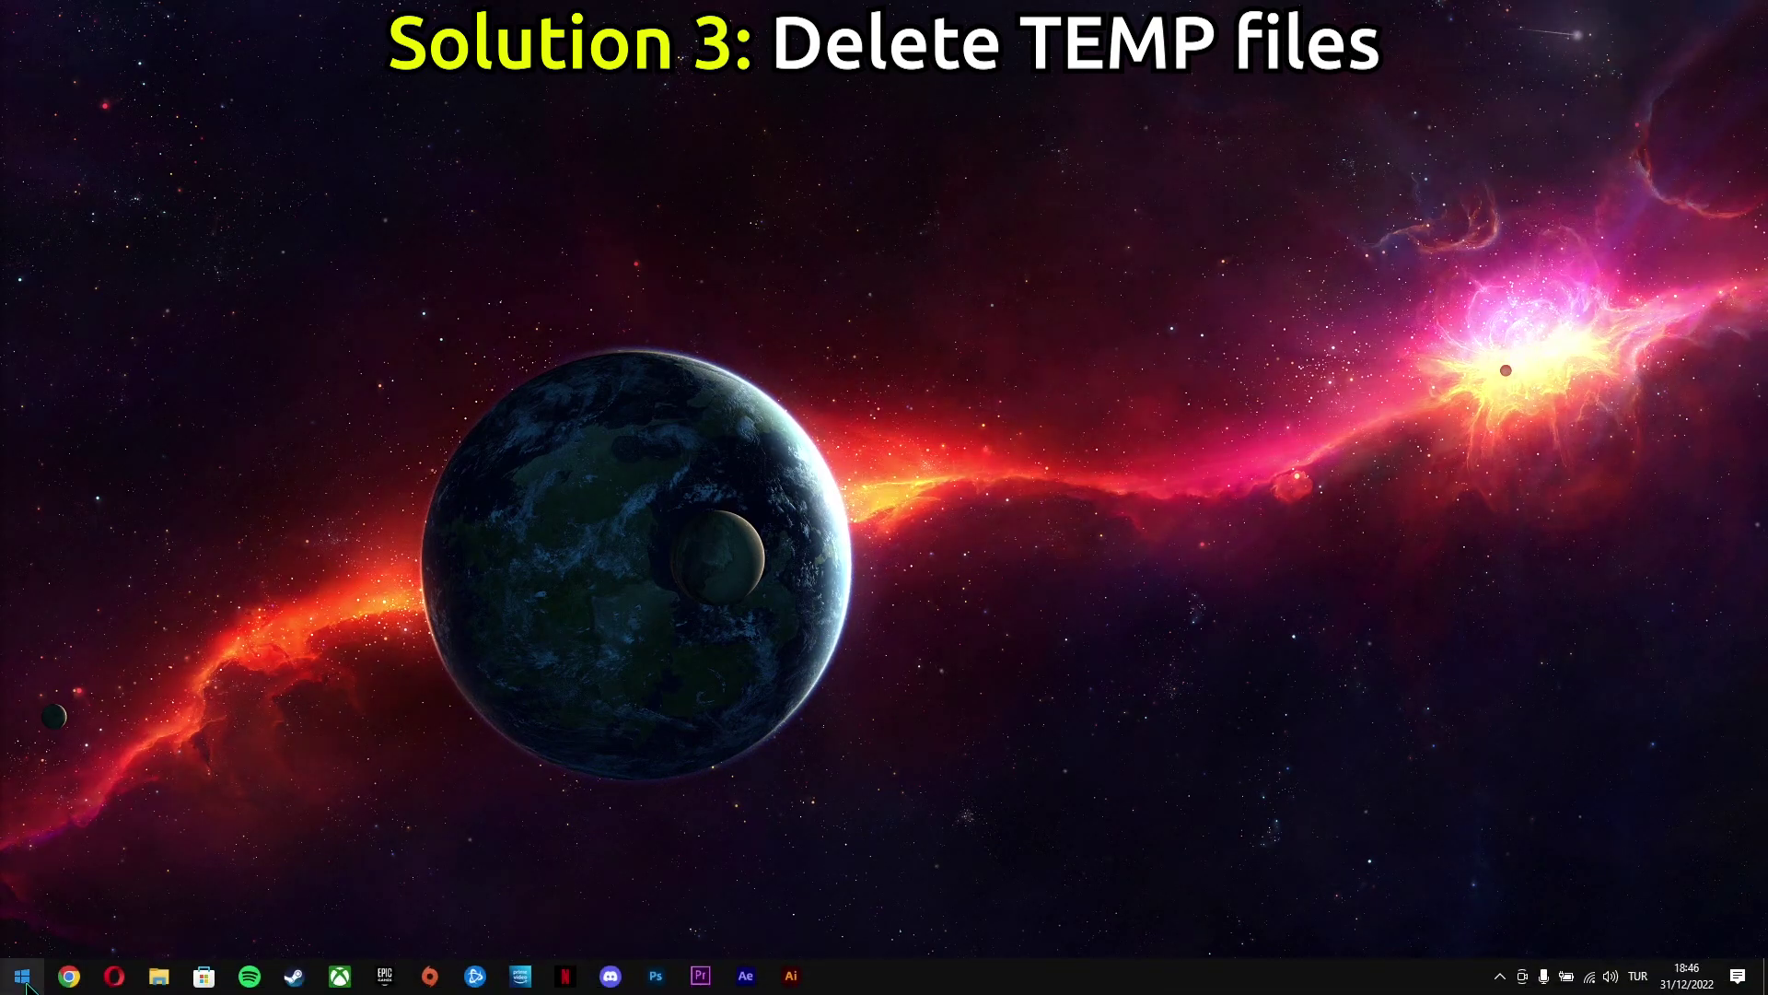
Step: Open the user's local AppData Temp folder by launching Run and executing "%temp%"
click(26, 984)
text(run)
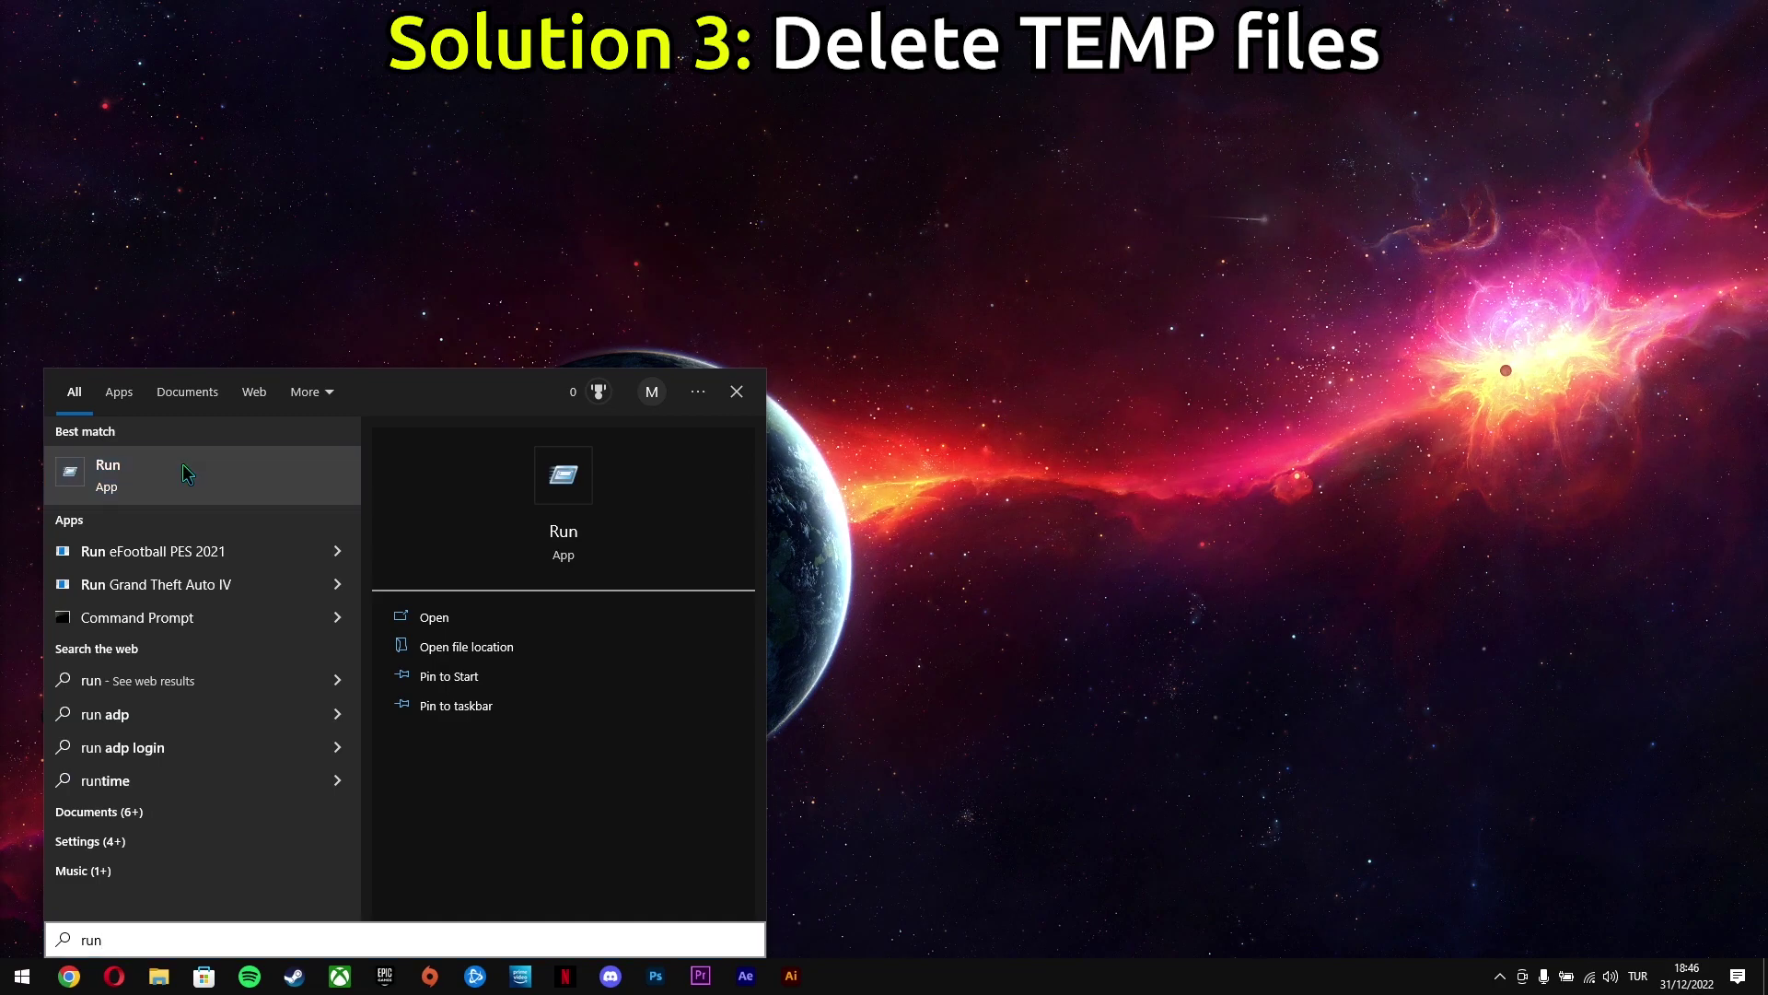
click(187, 473)
drag(193, 814, 851, 440)
key(BackSpace)
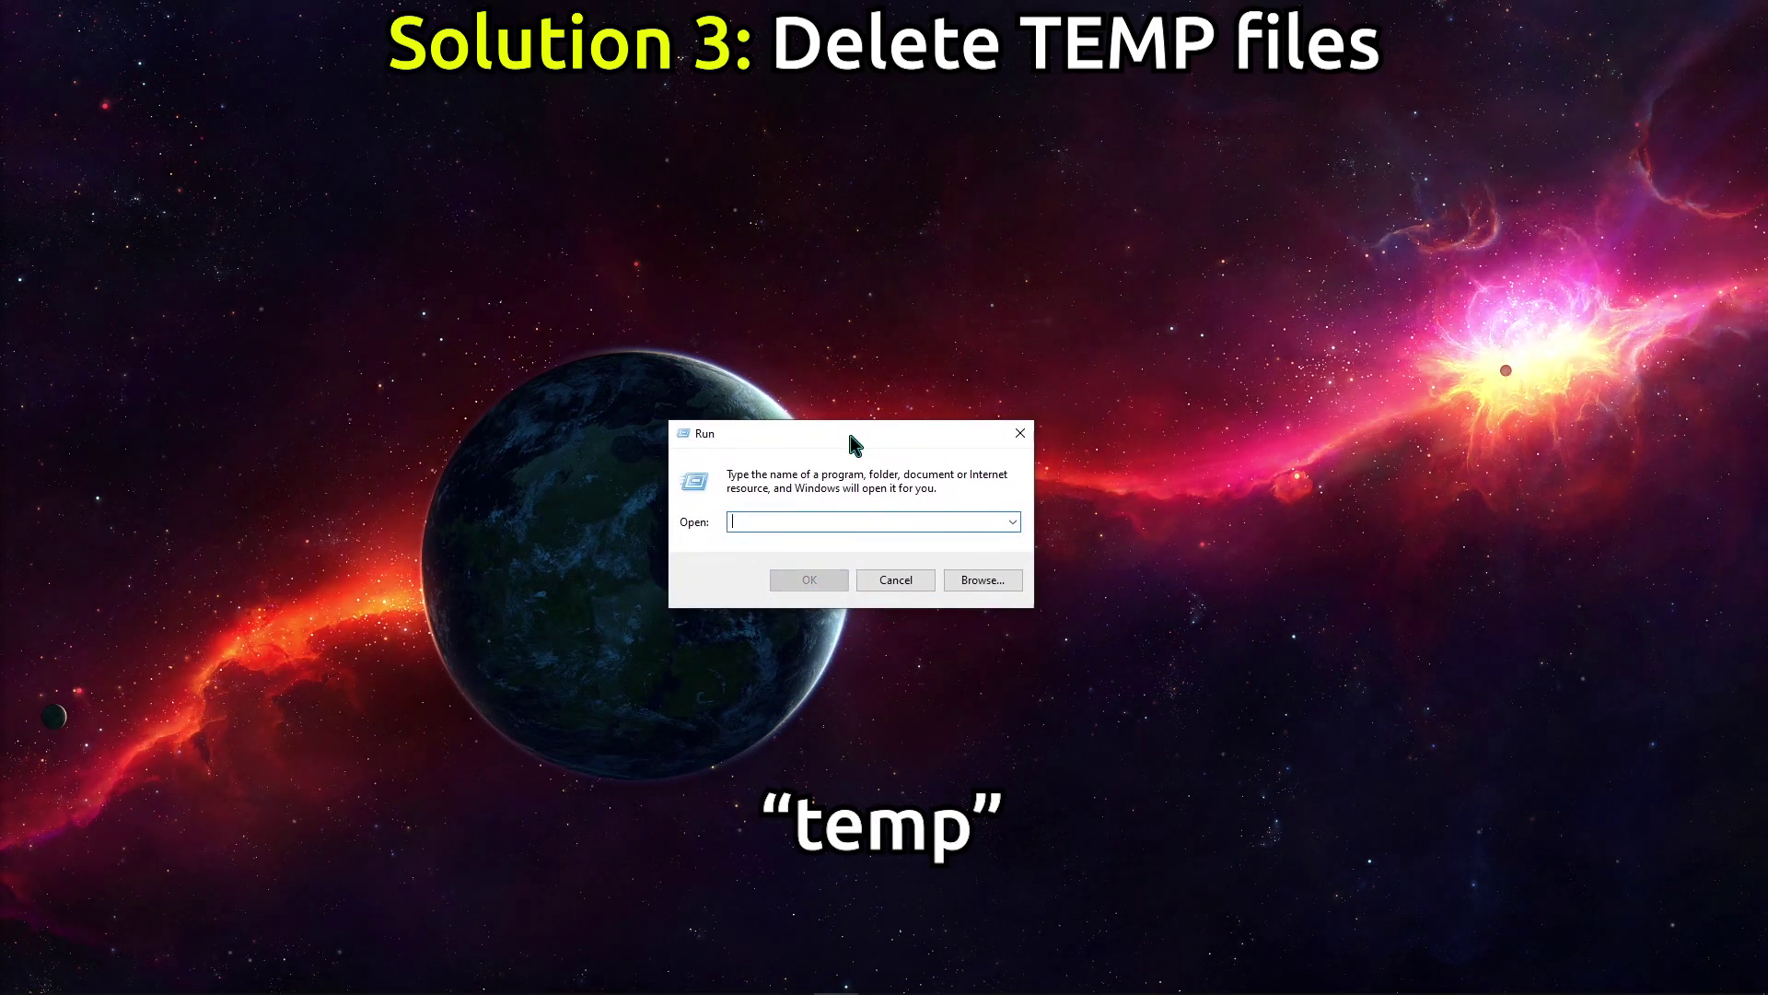
text(%temp%)
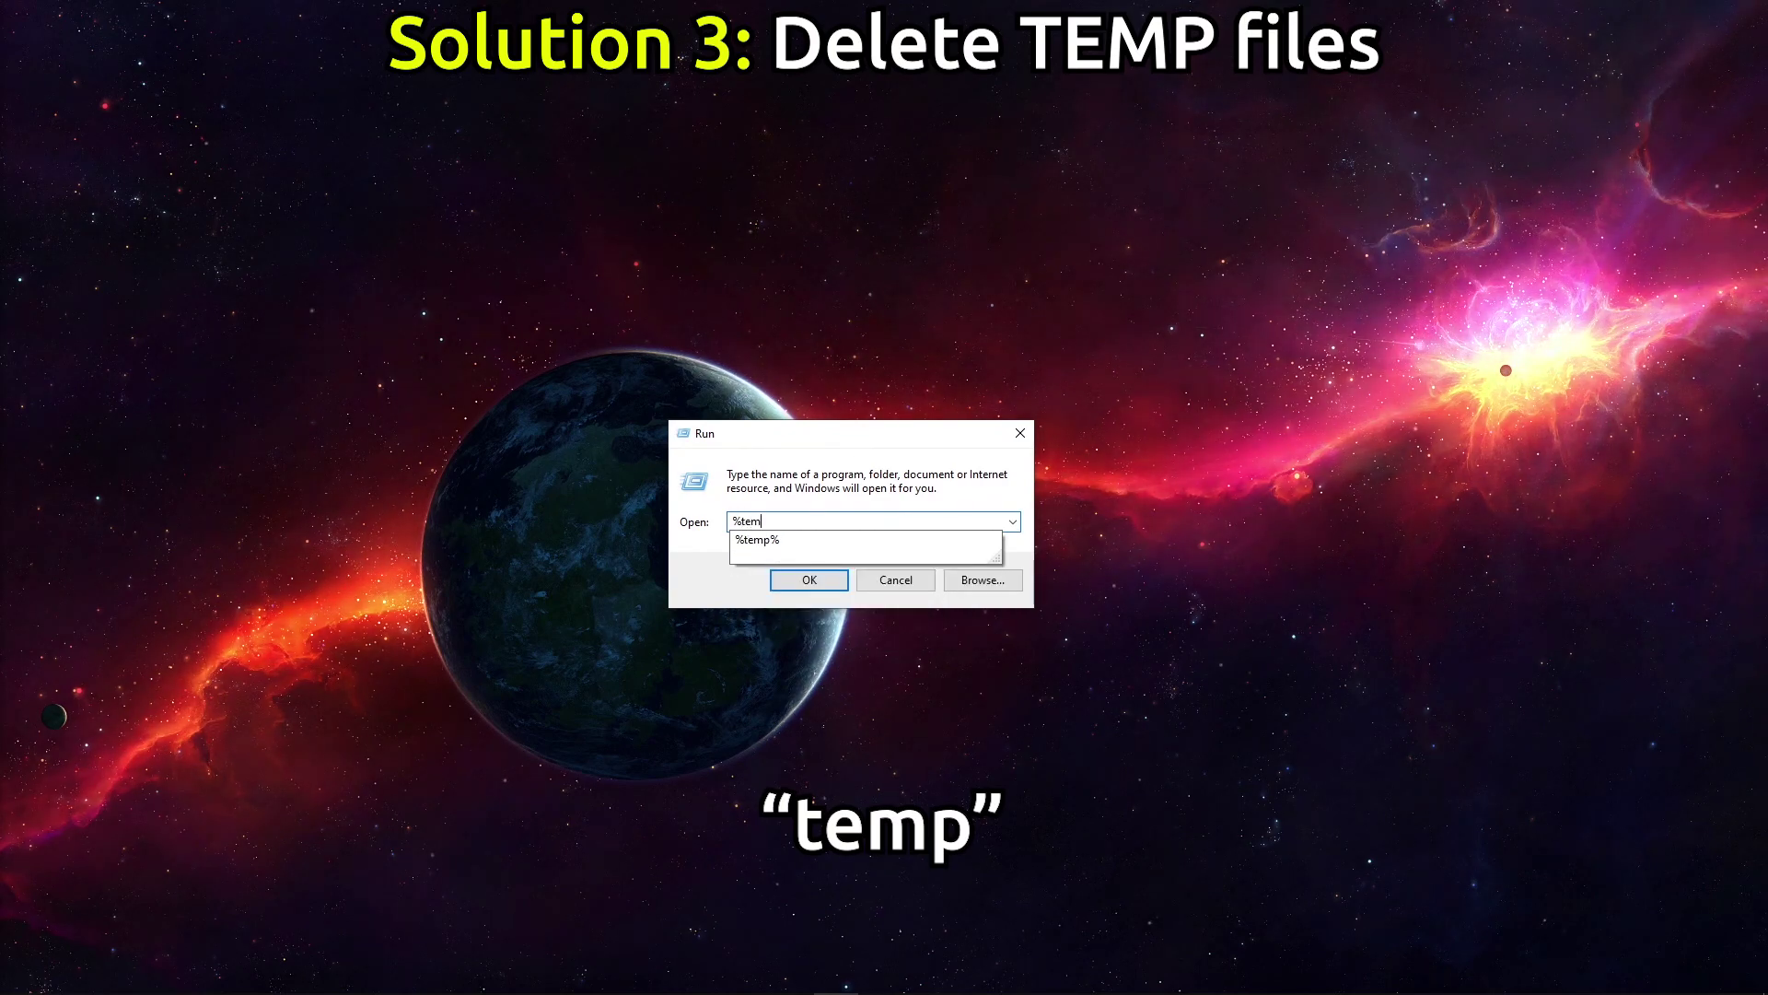
click(793, 578)
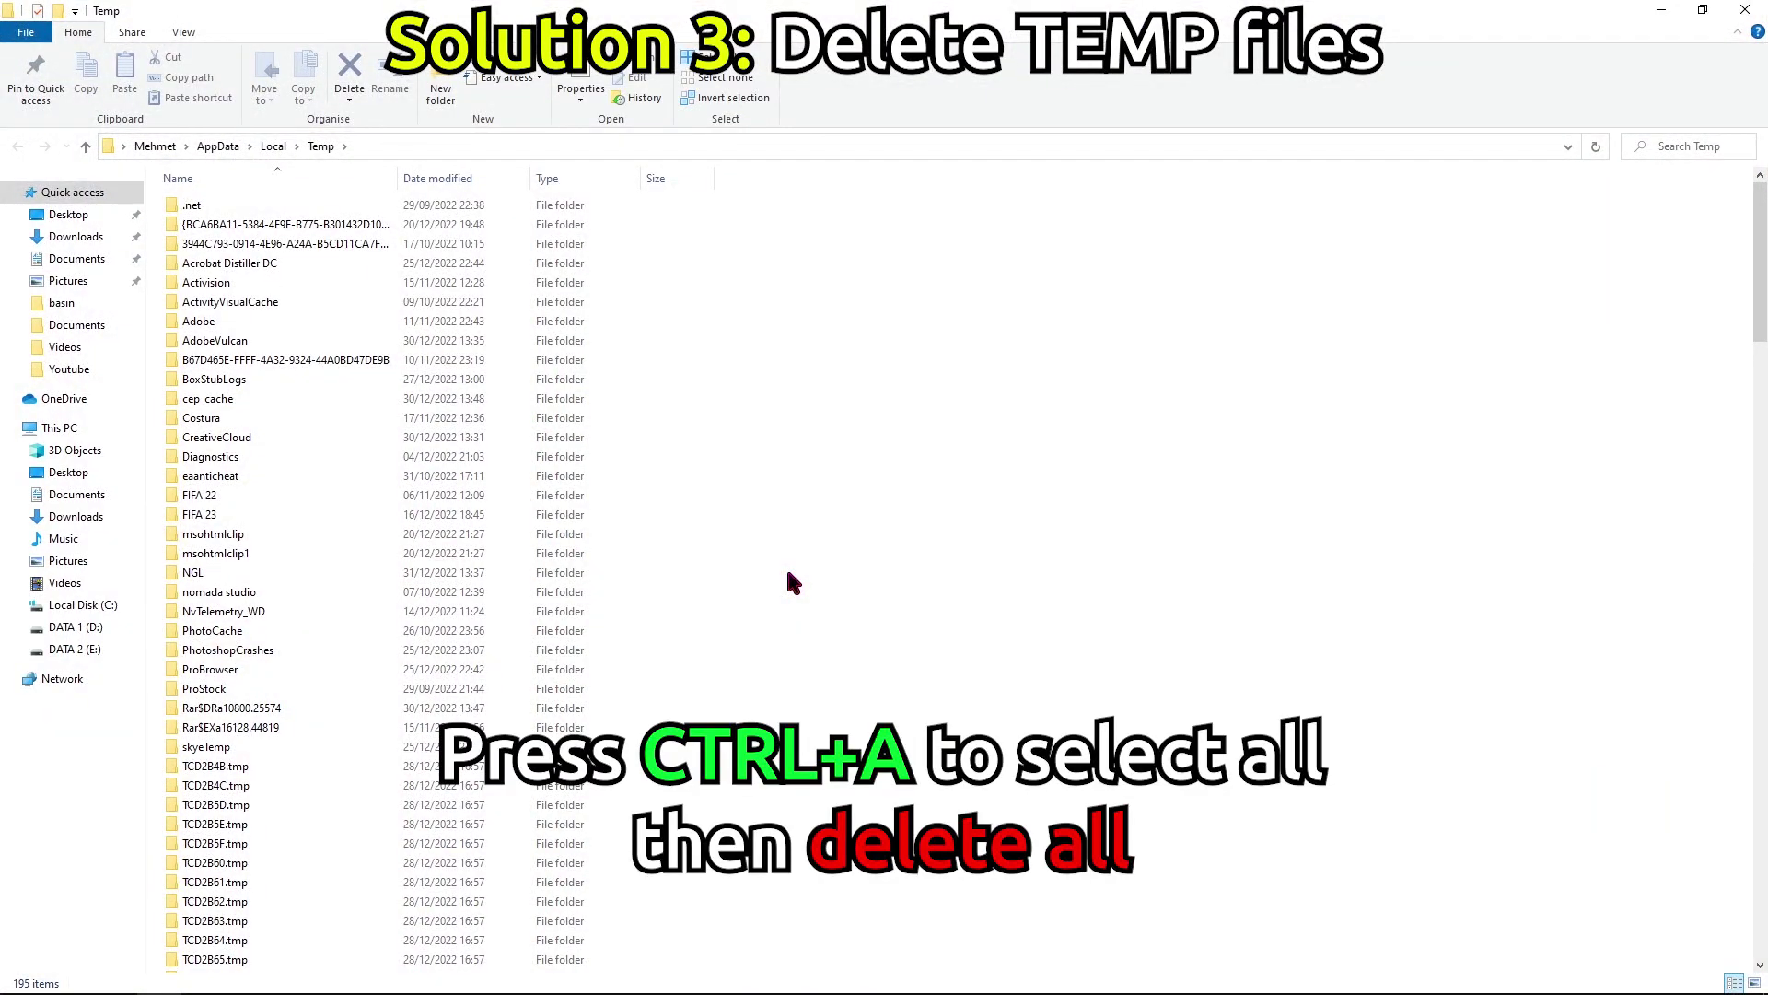
Step: Delete all items in the local AppData Temp folder, applying the access prompts to all current items and continuing with administrator permission
key(ctrl+a)
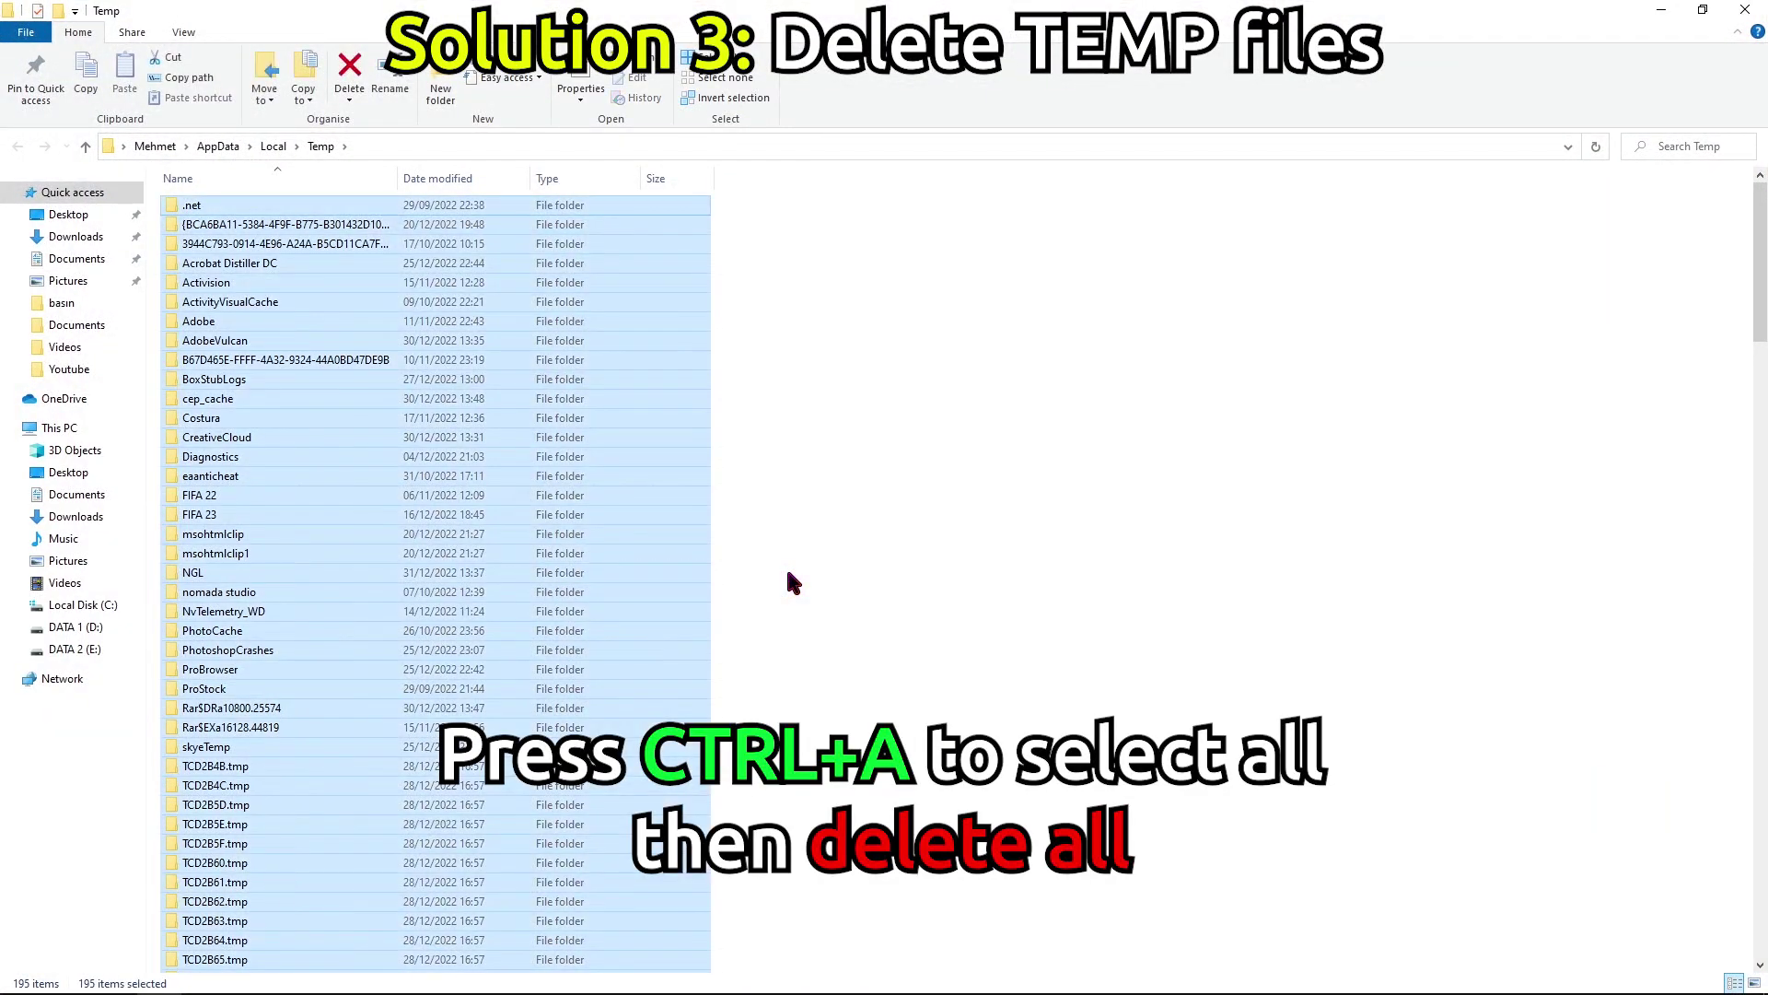
right_click(412, 478)
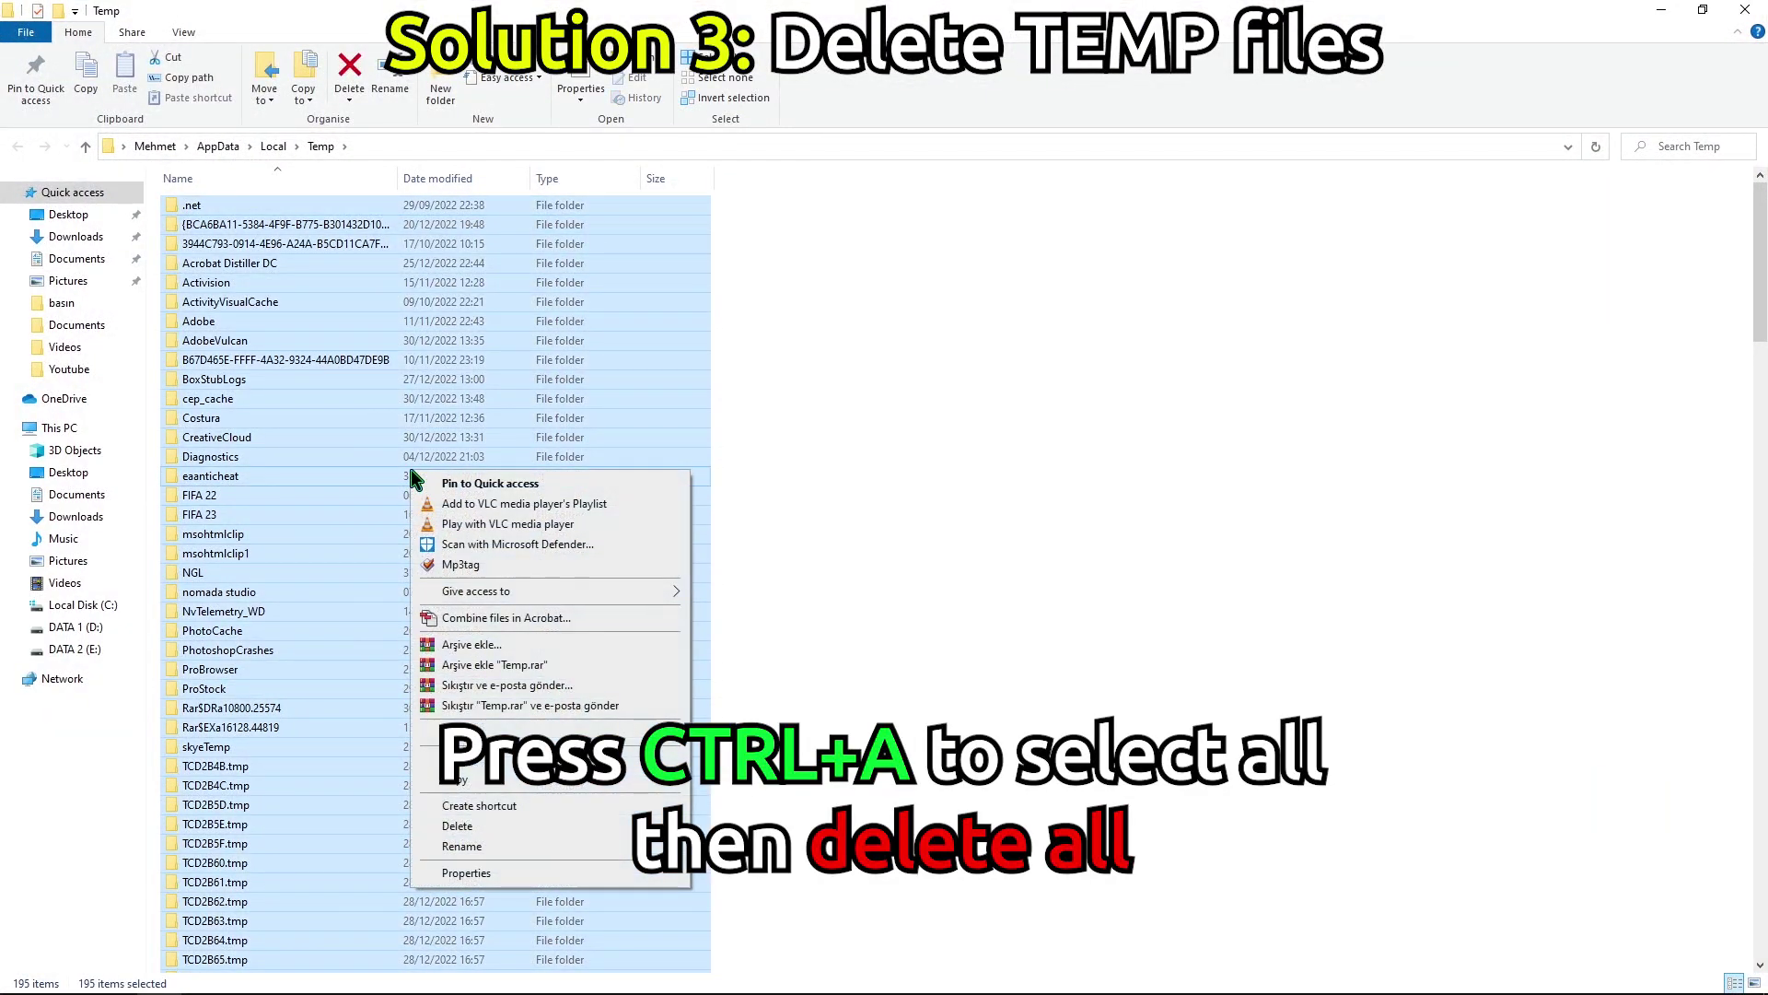
click(463, 826)
click(949, 522)
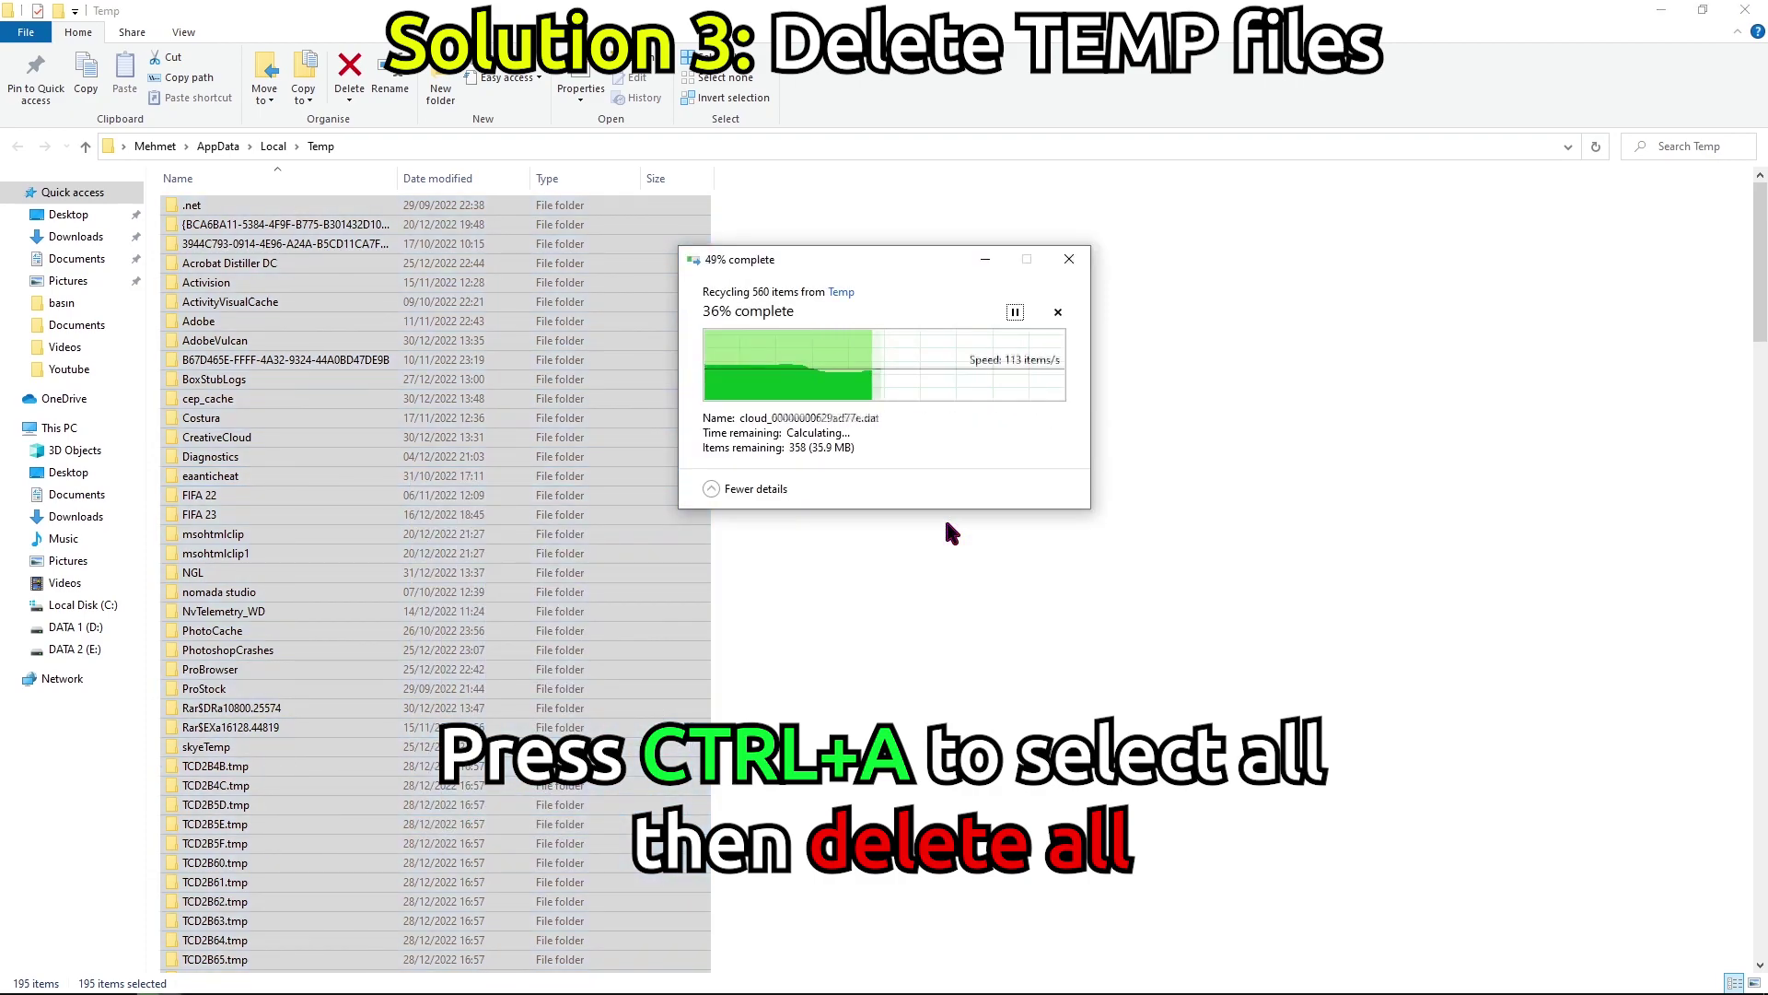
click(815, 432)
click(912, 456)
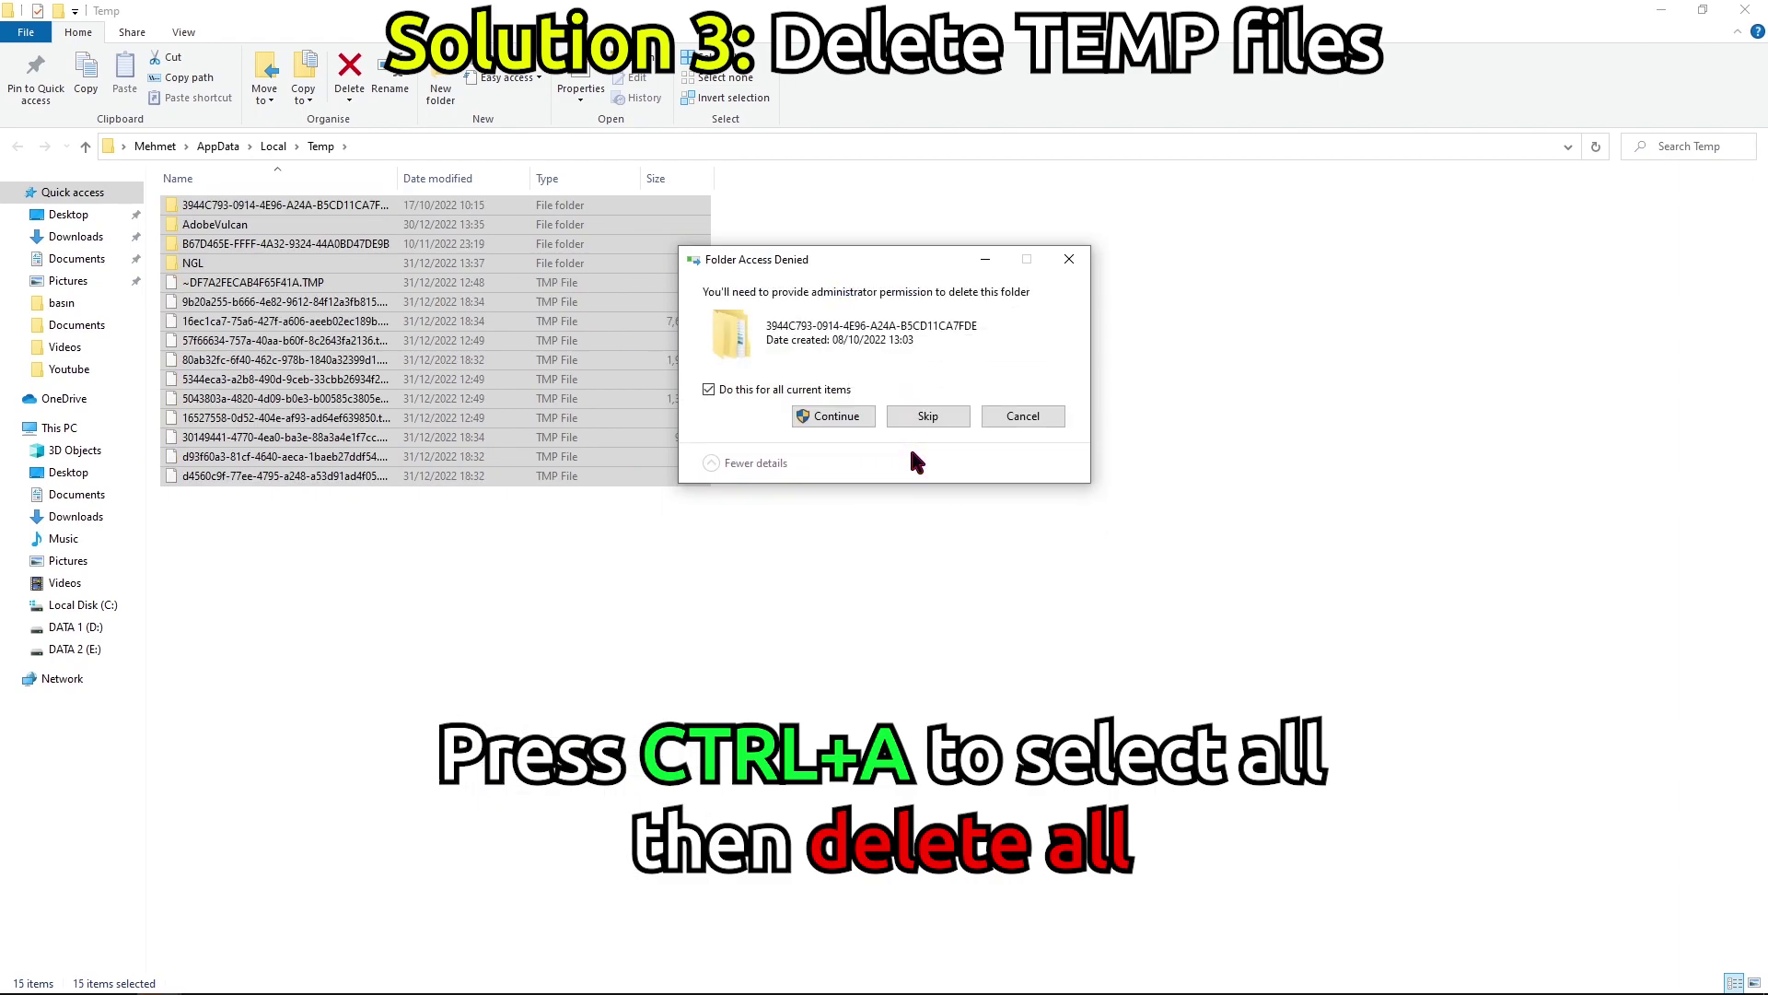
click(854, 418)
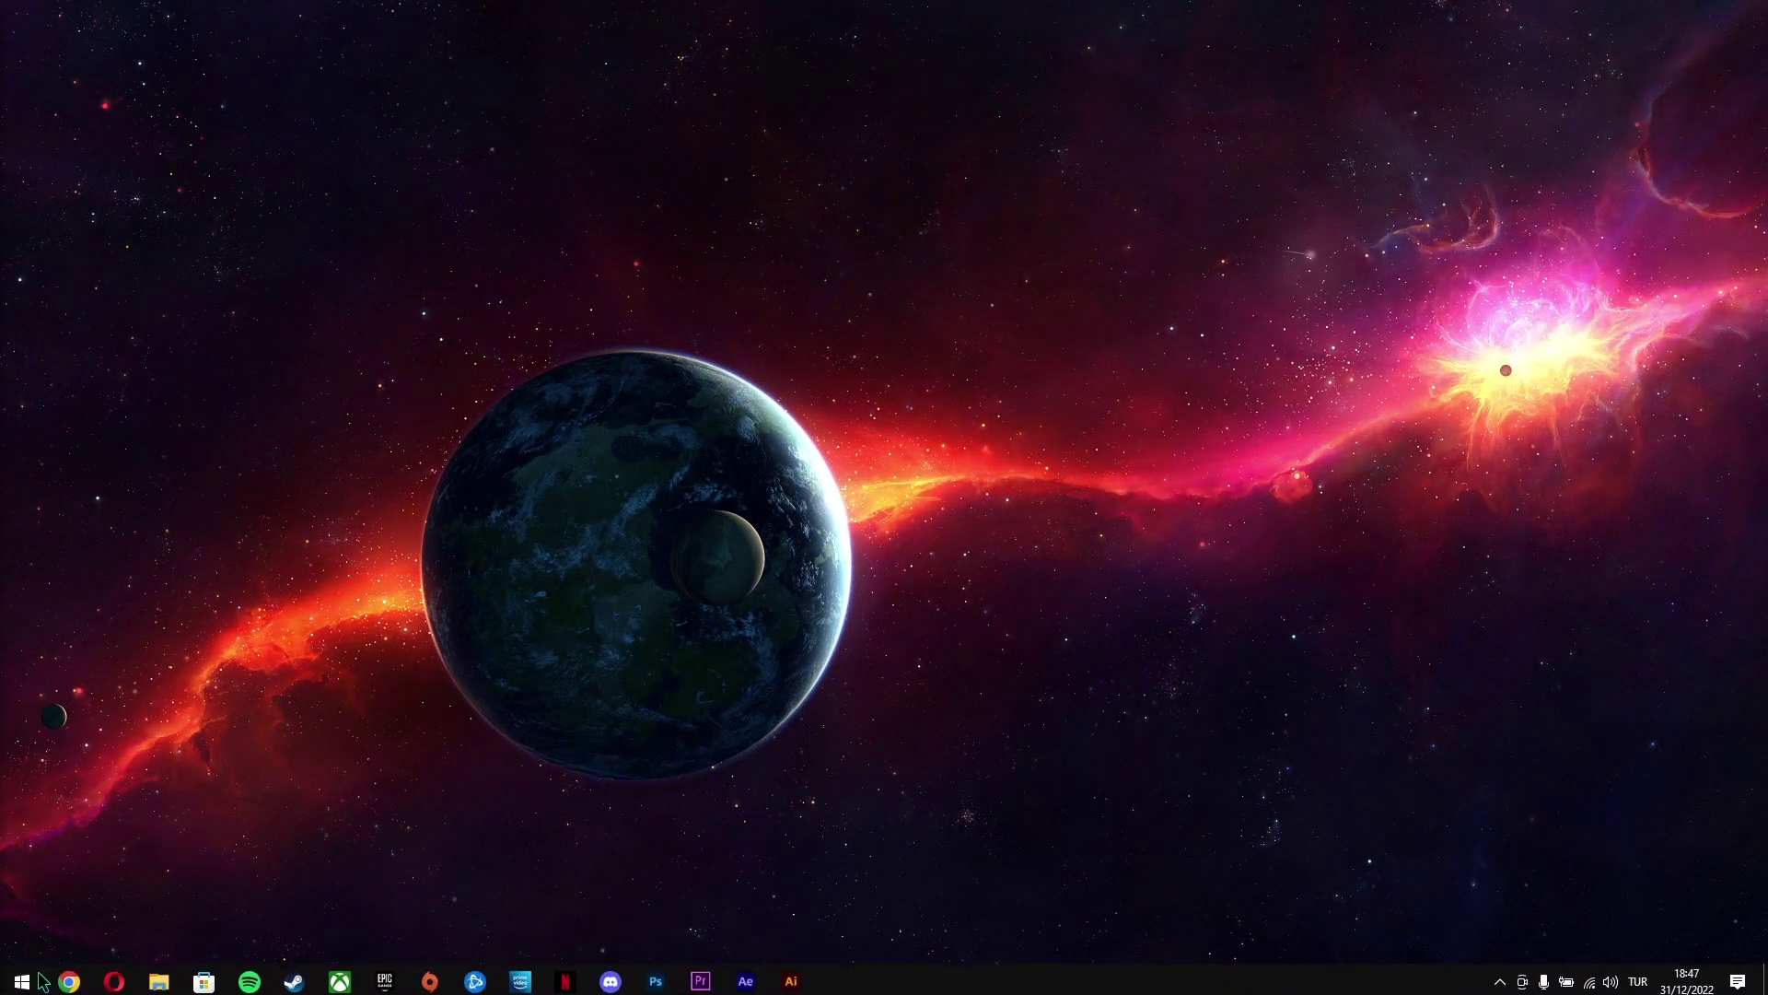
Step: Open the appearance and performance options through Windows search, apply the Adjust for best performance visual effects setting and close the dialog
click(40, 975)
text(per)
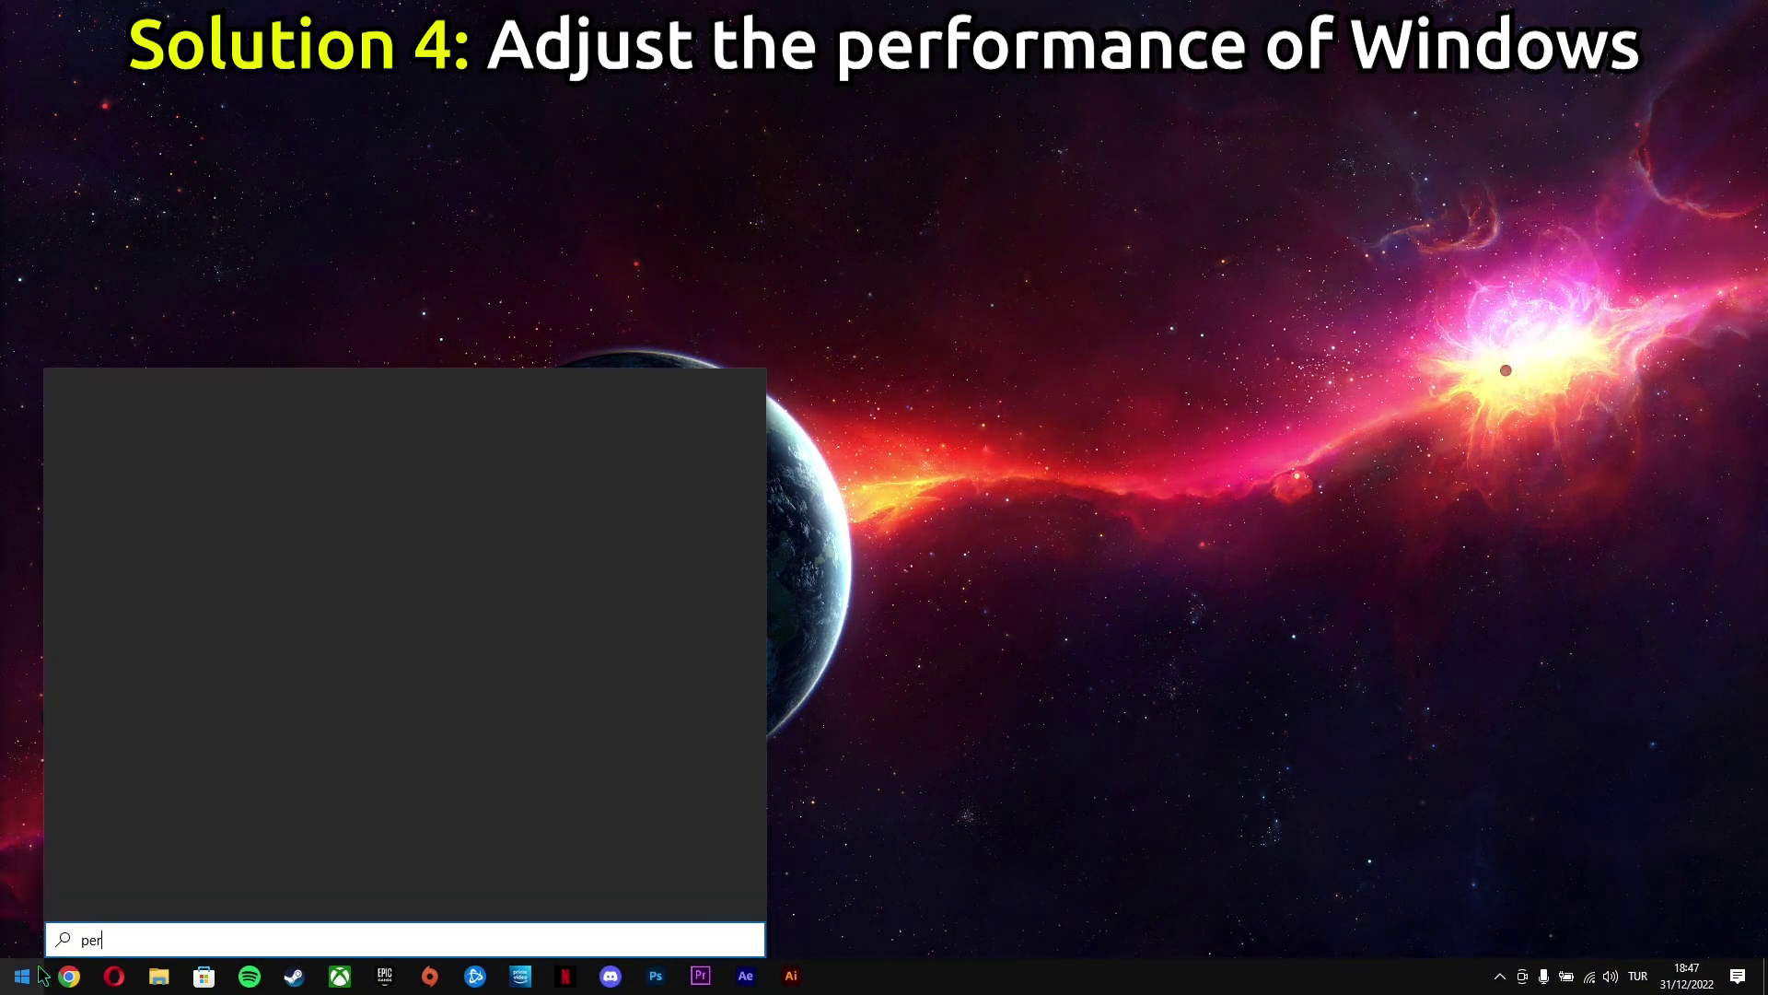
text(formance)
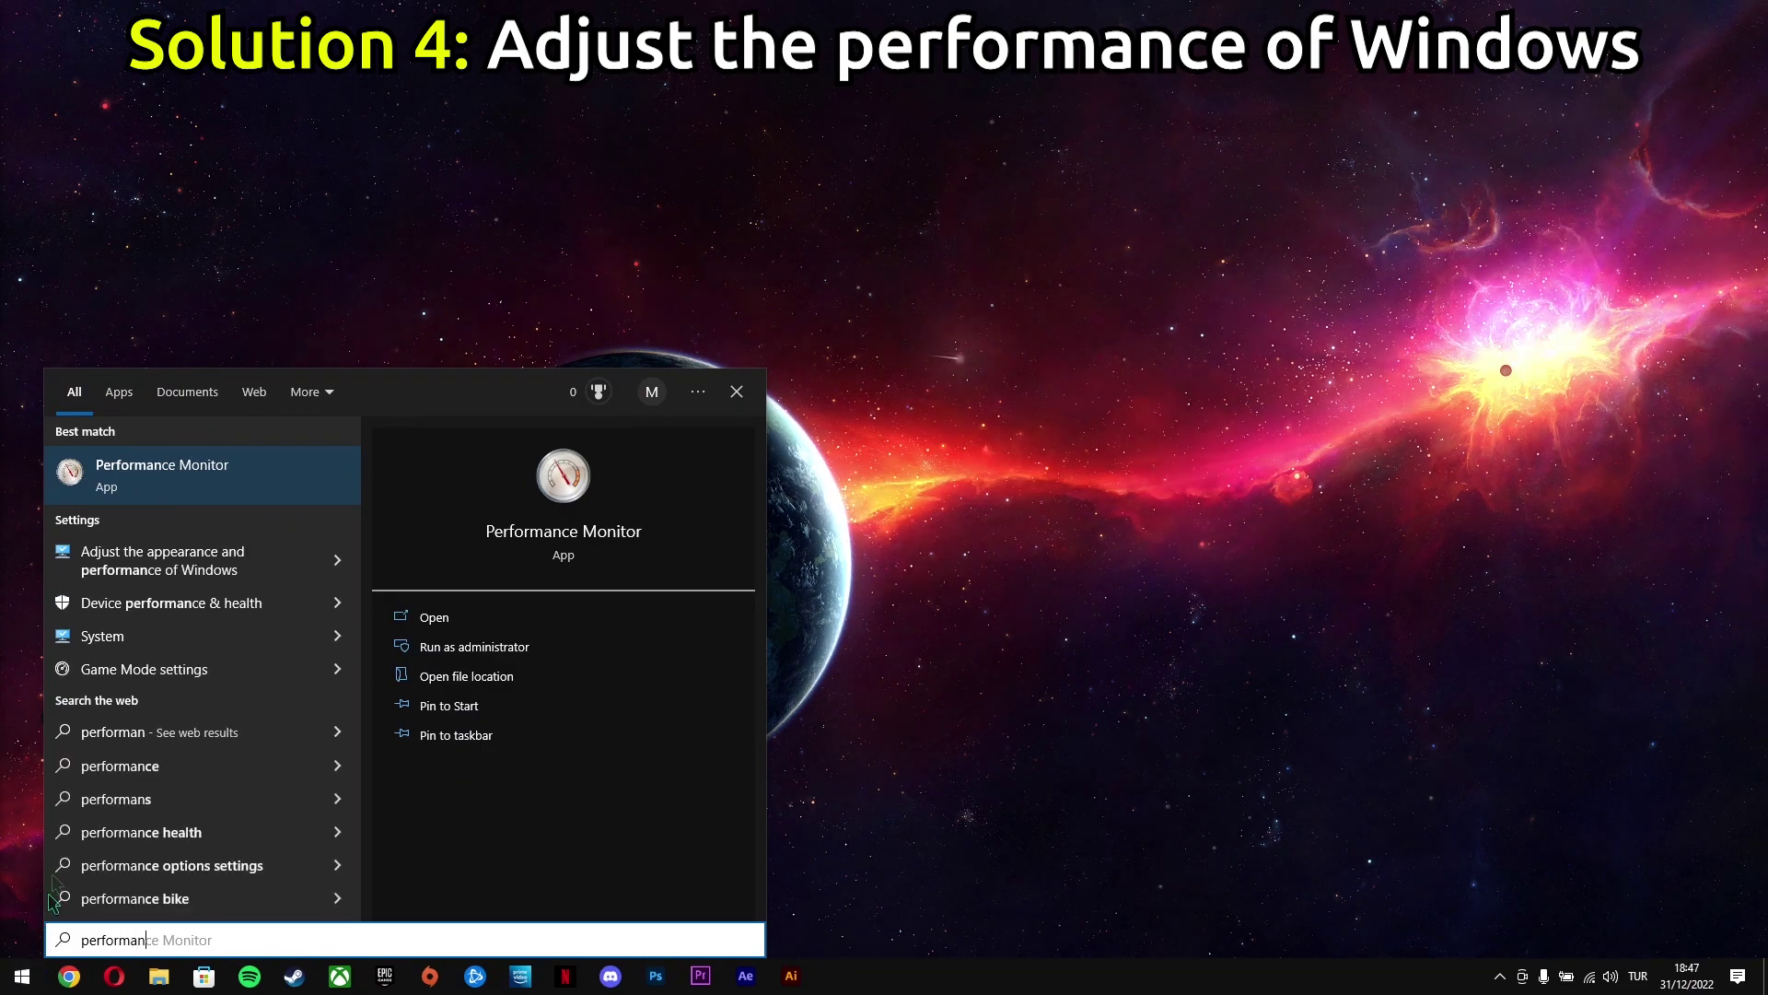
click(155, 571)
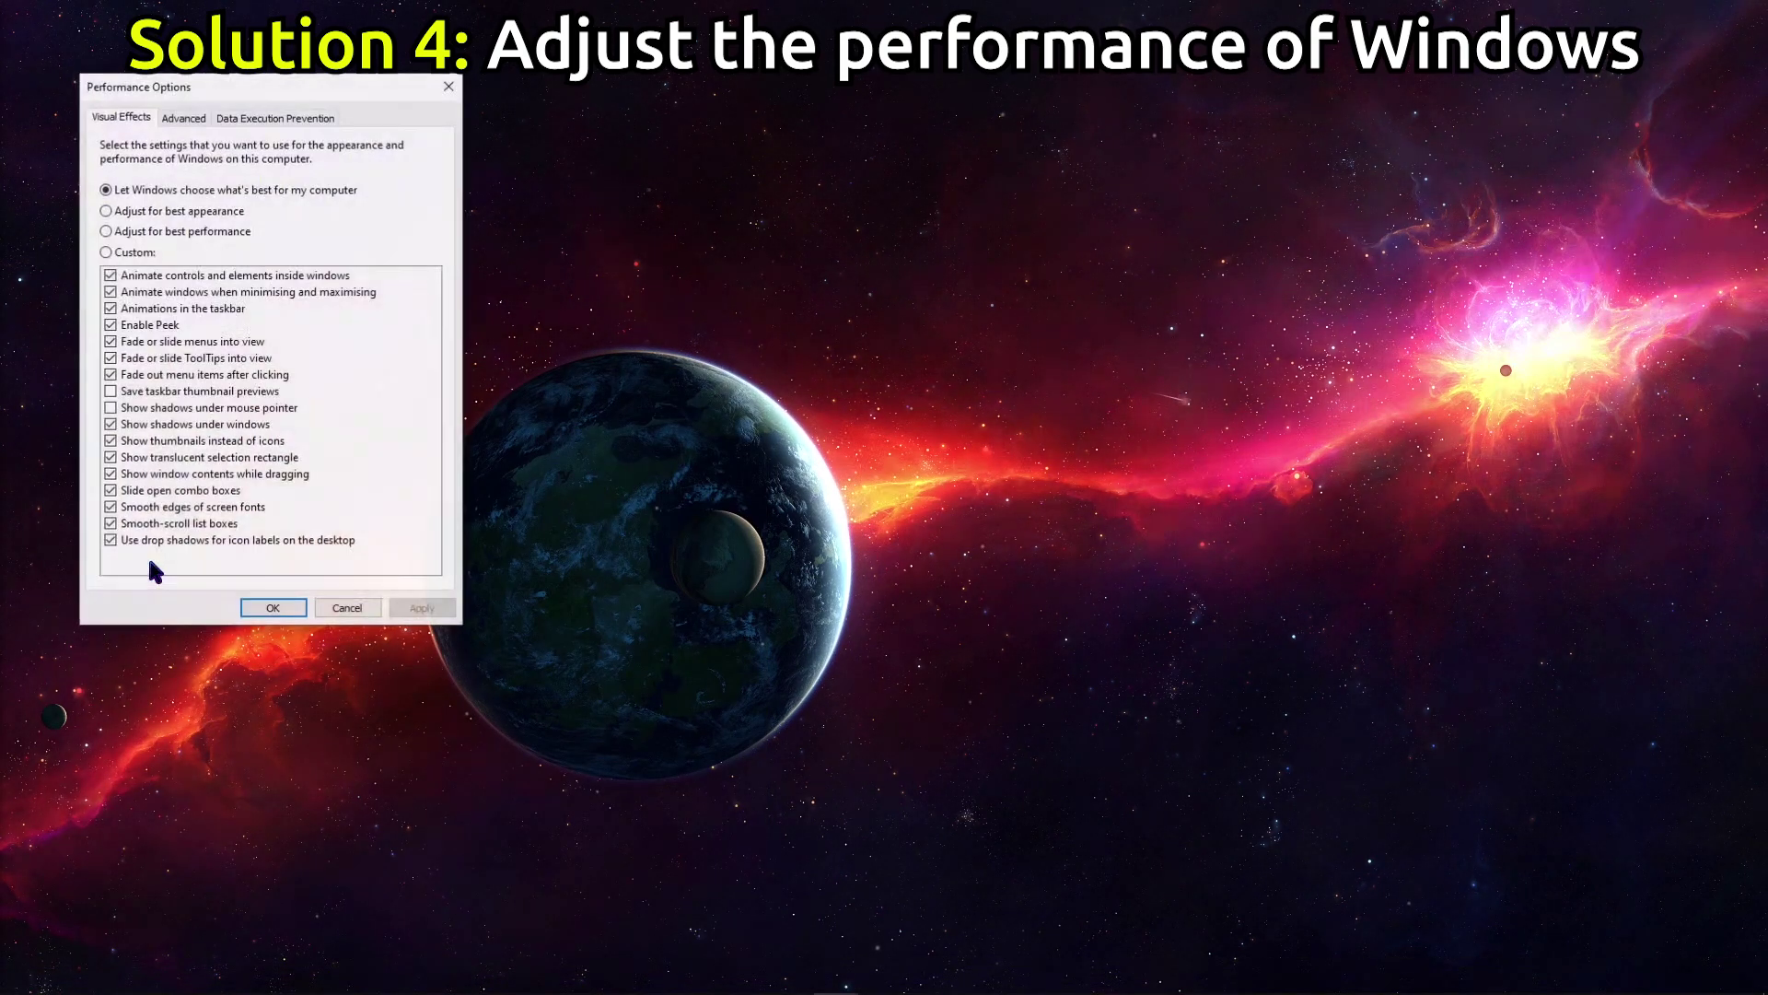
click(174, 231)
click(425, 612)
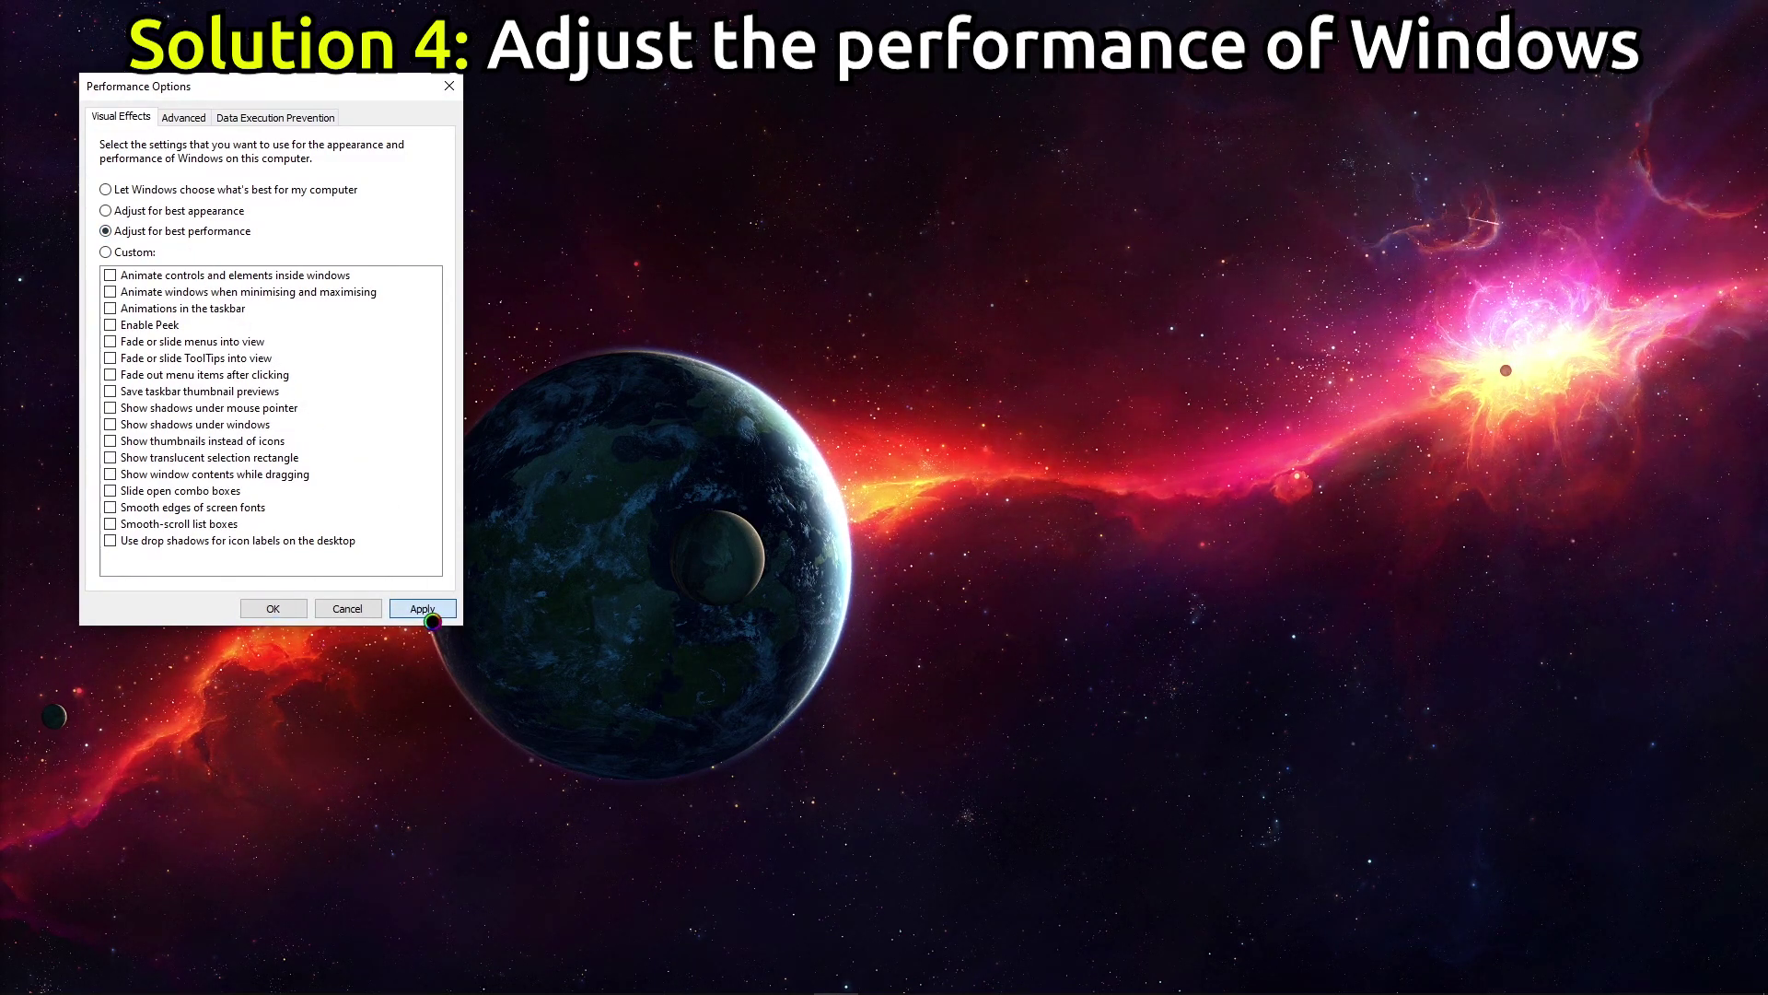
click(259, 619)
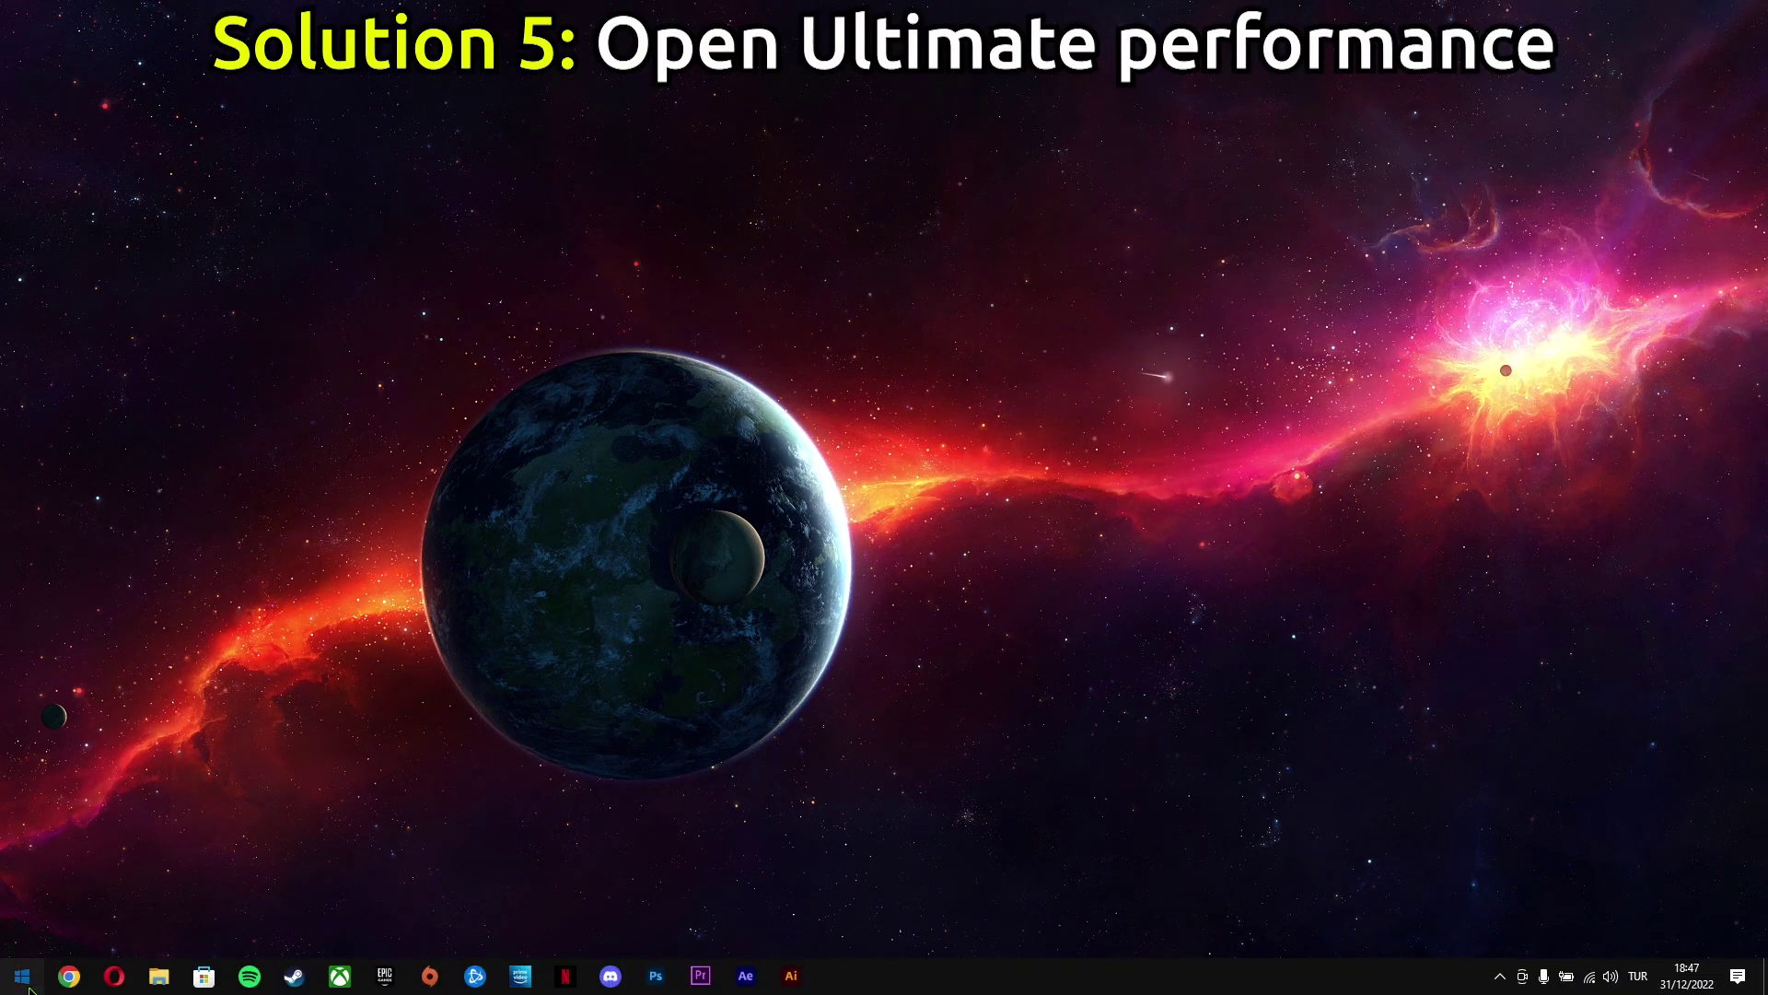
Step: Find Windows PowerShell through Windows search and run it as administrator
click(26, 982)
text(power)
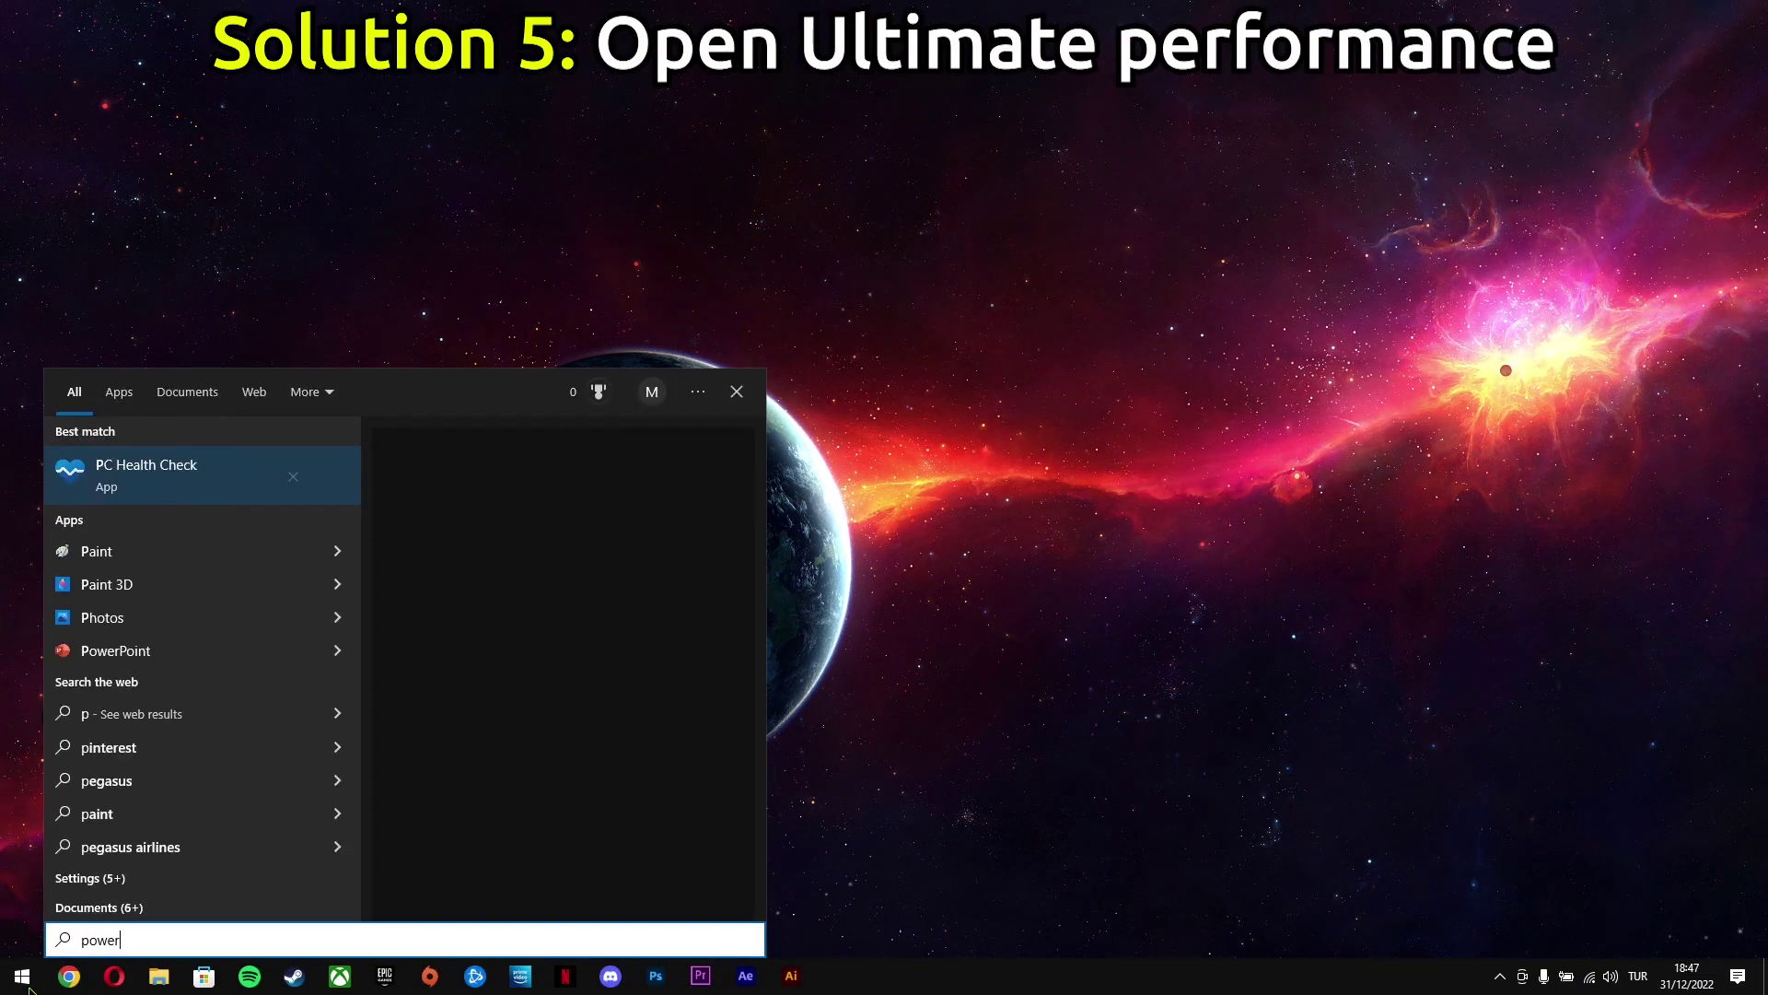
text(shel)
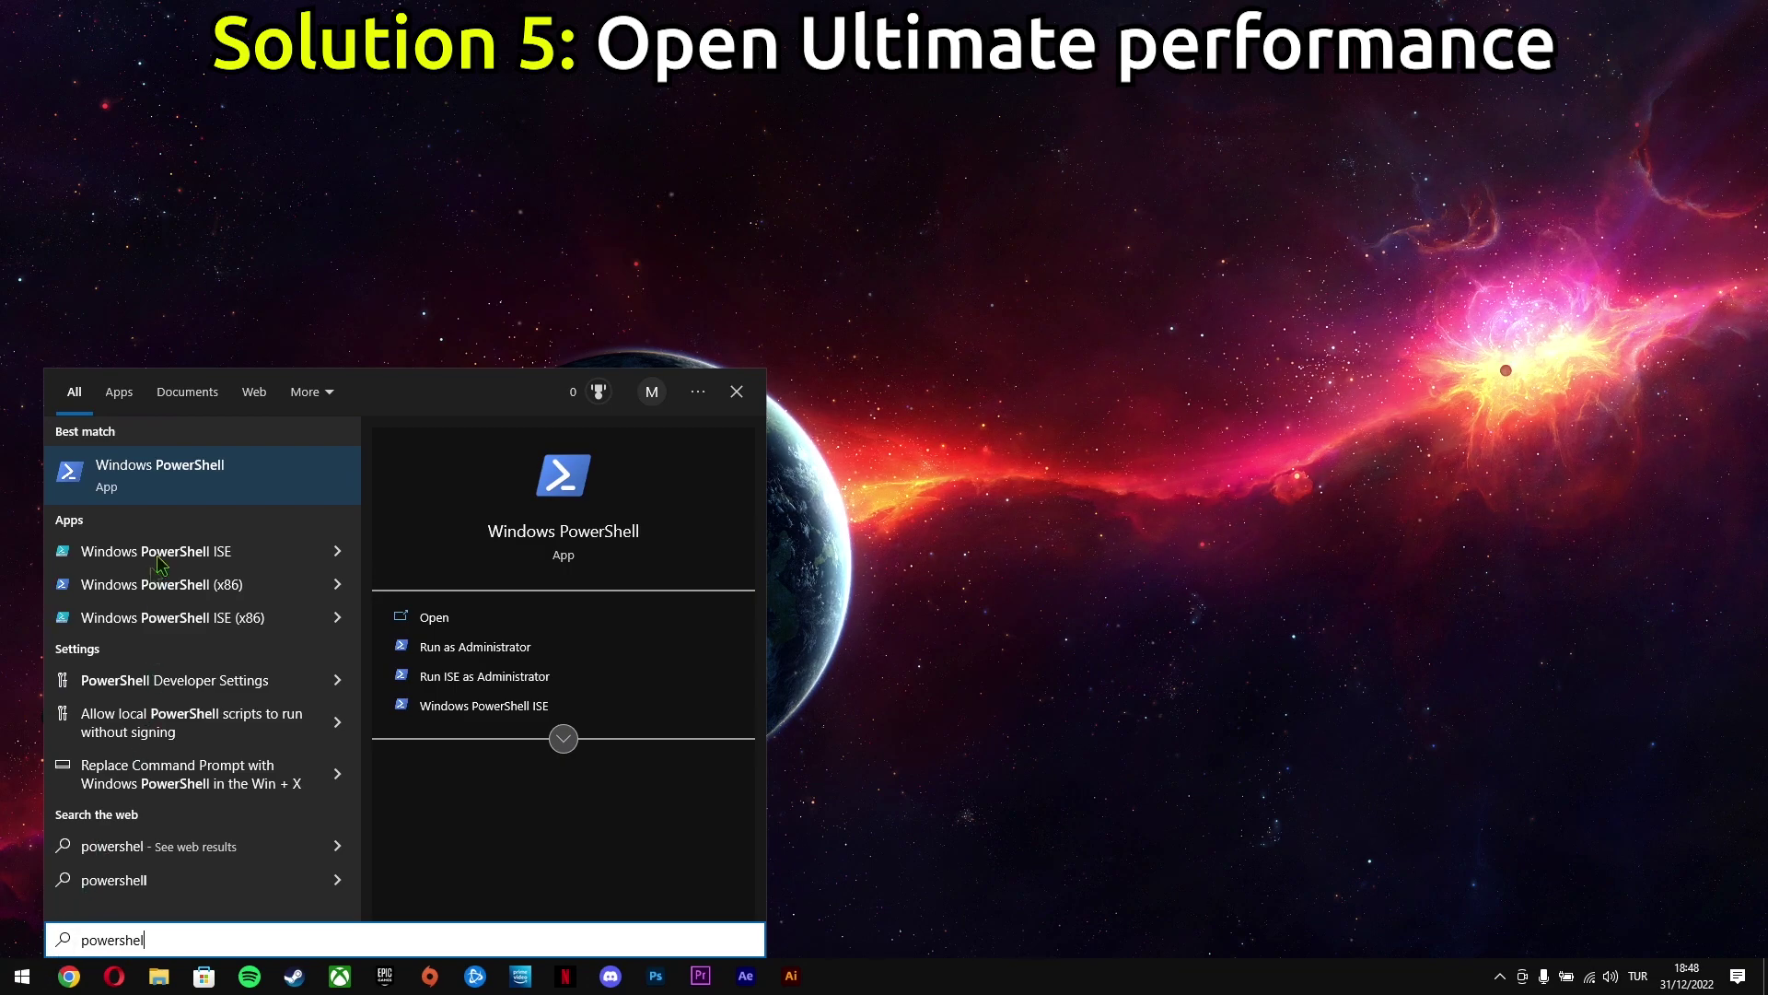
click(232, 474)
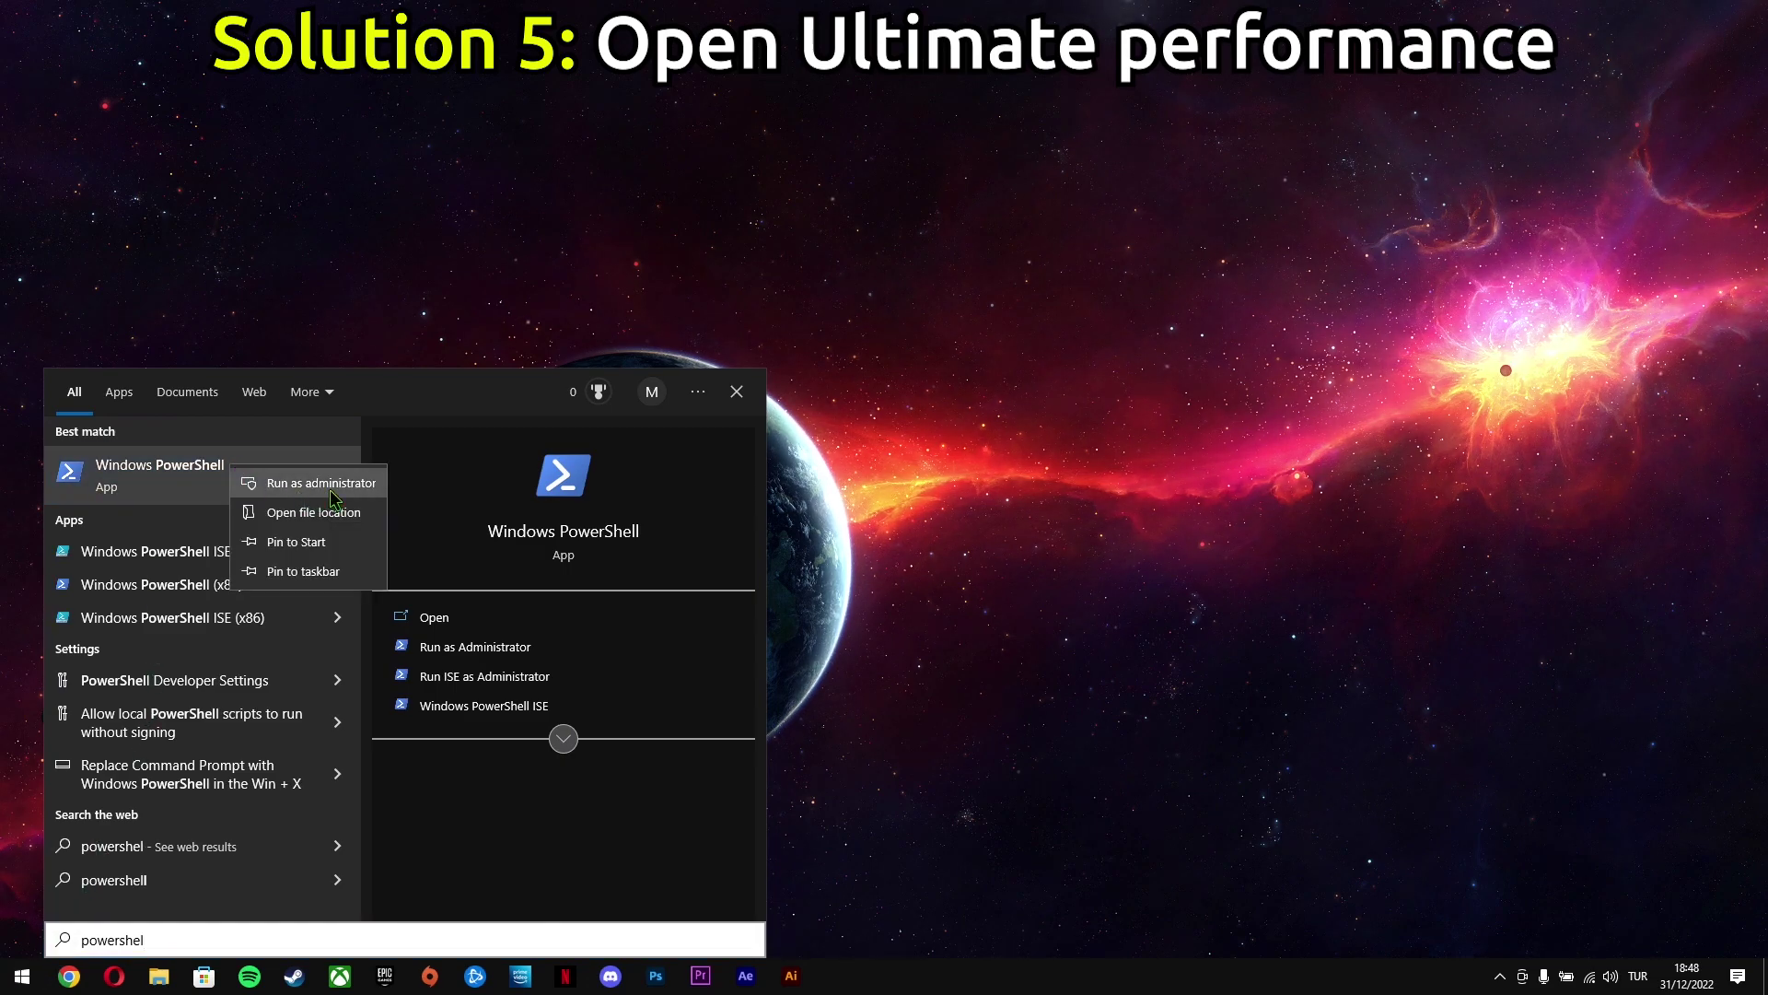
click(331, 488)
key(Return)
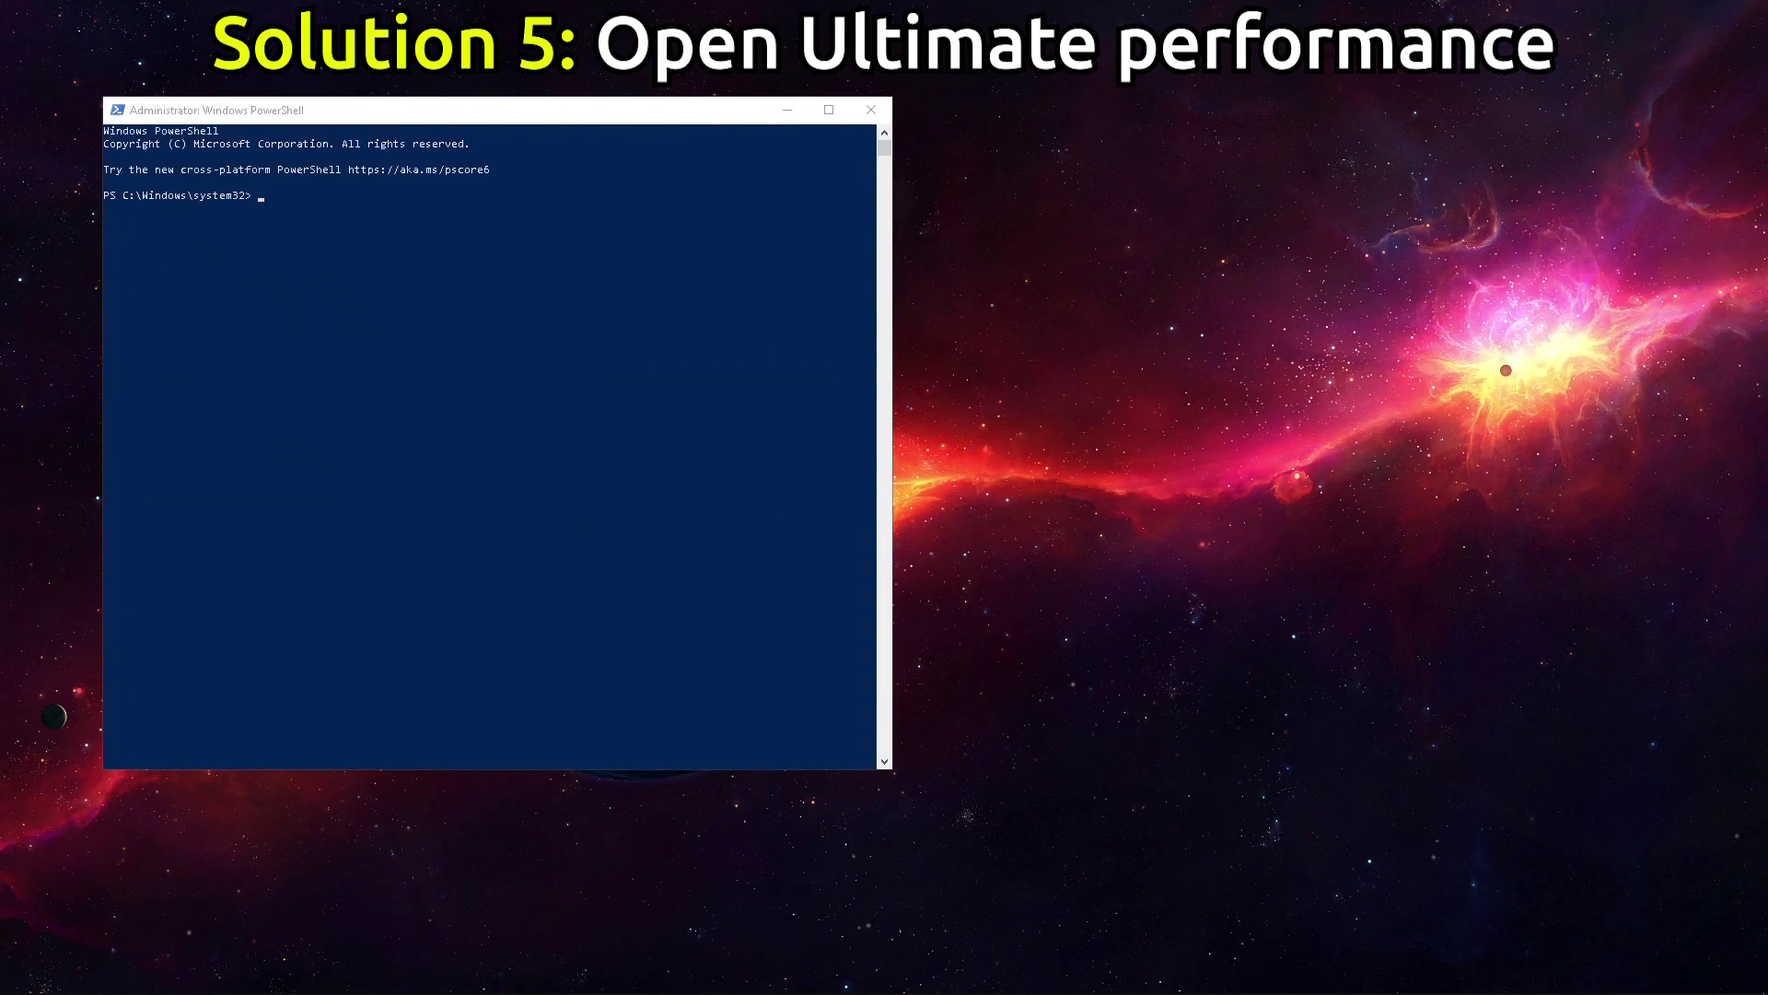
Step: Run "powercfg -duplicatescheme e9a42b02-d5df-448d-aa00-03f14749eb61" in PowerShell to add the Ultimate Performance plan, and close the PowerShell window
click(365, 118)
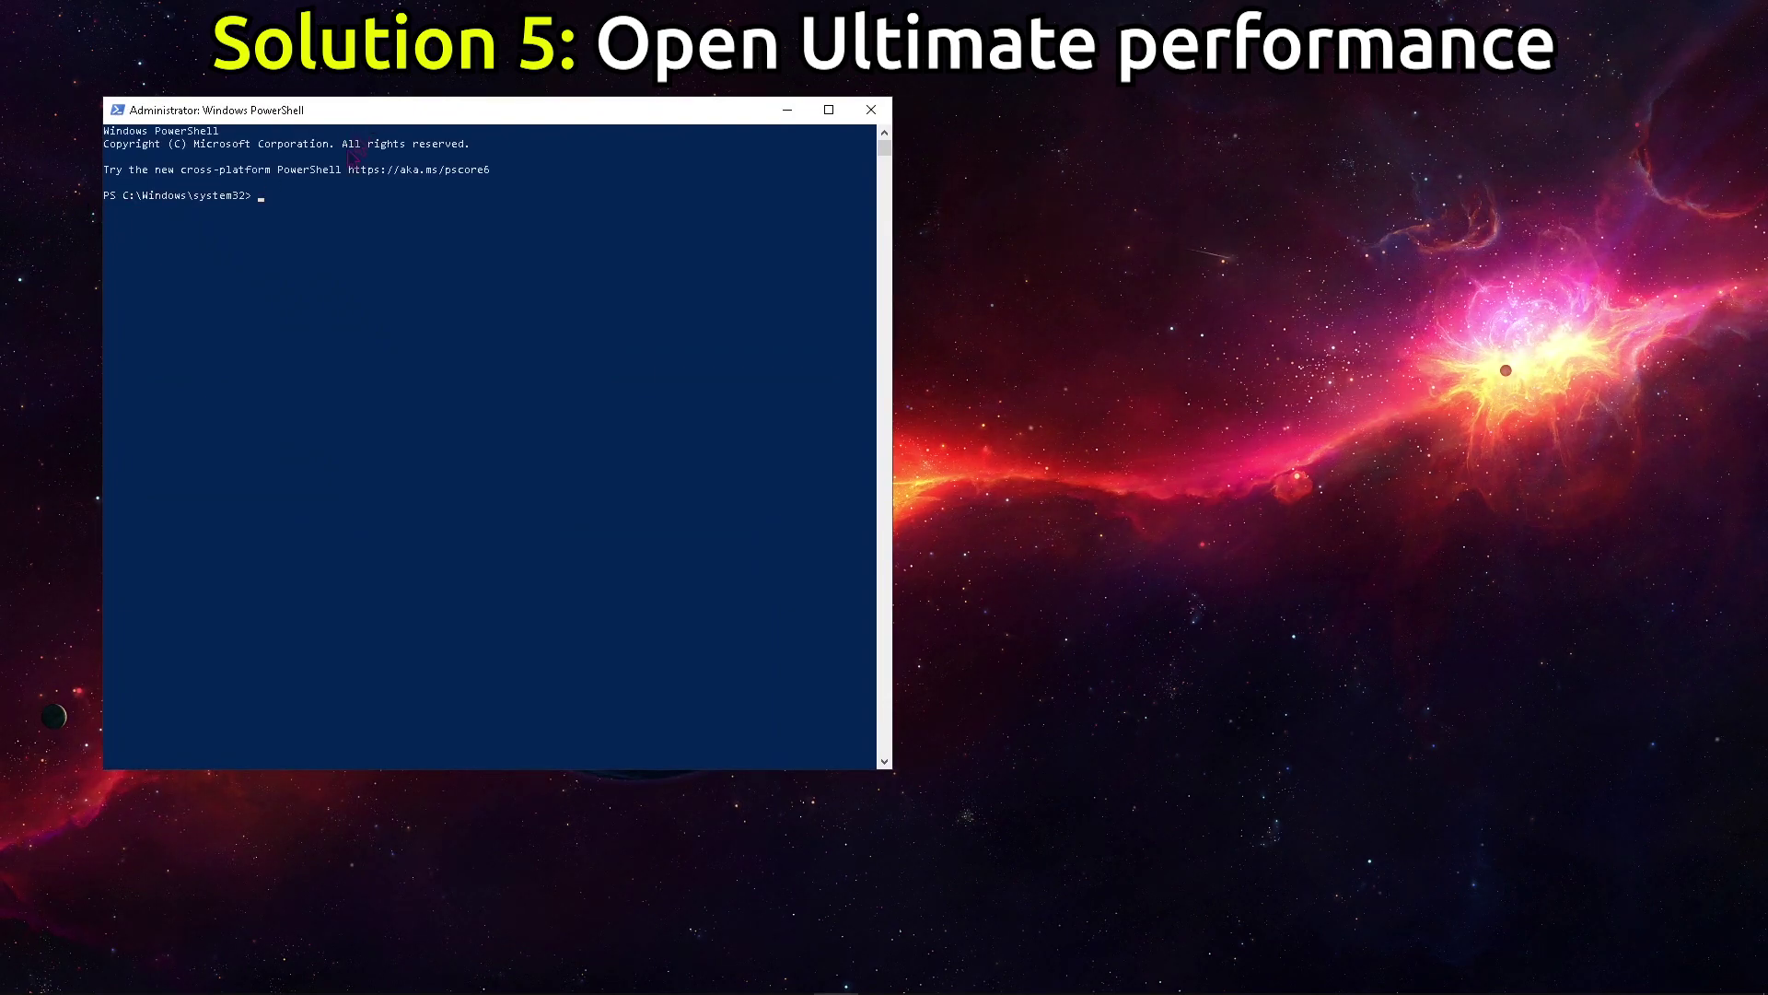
right_click(293, 229)
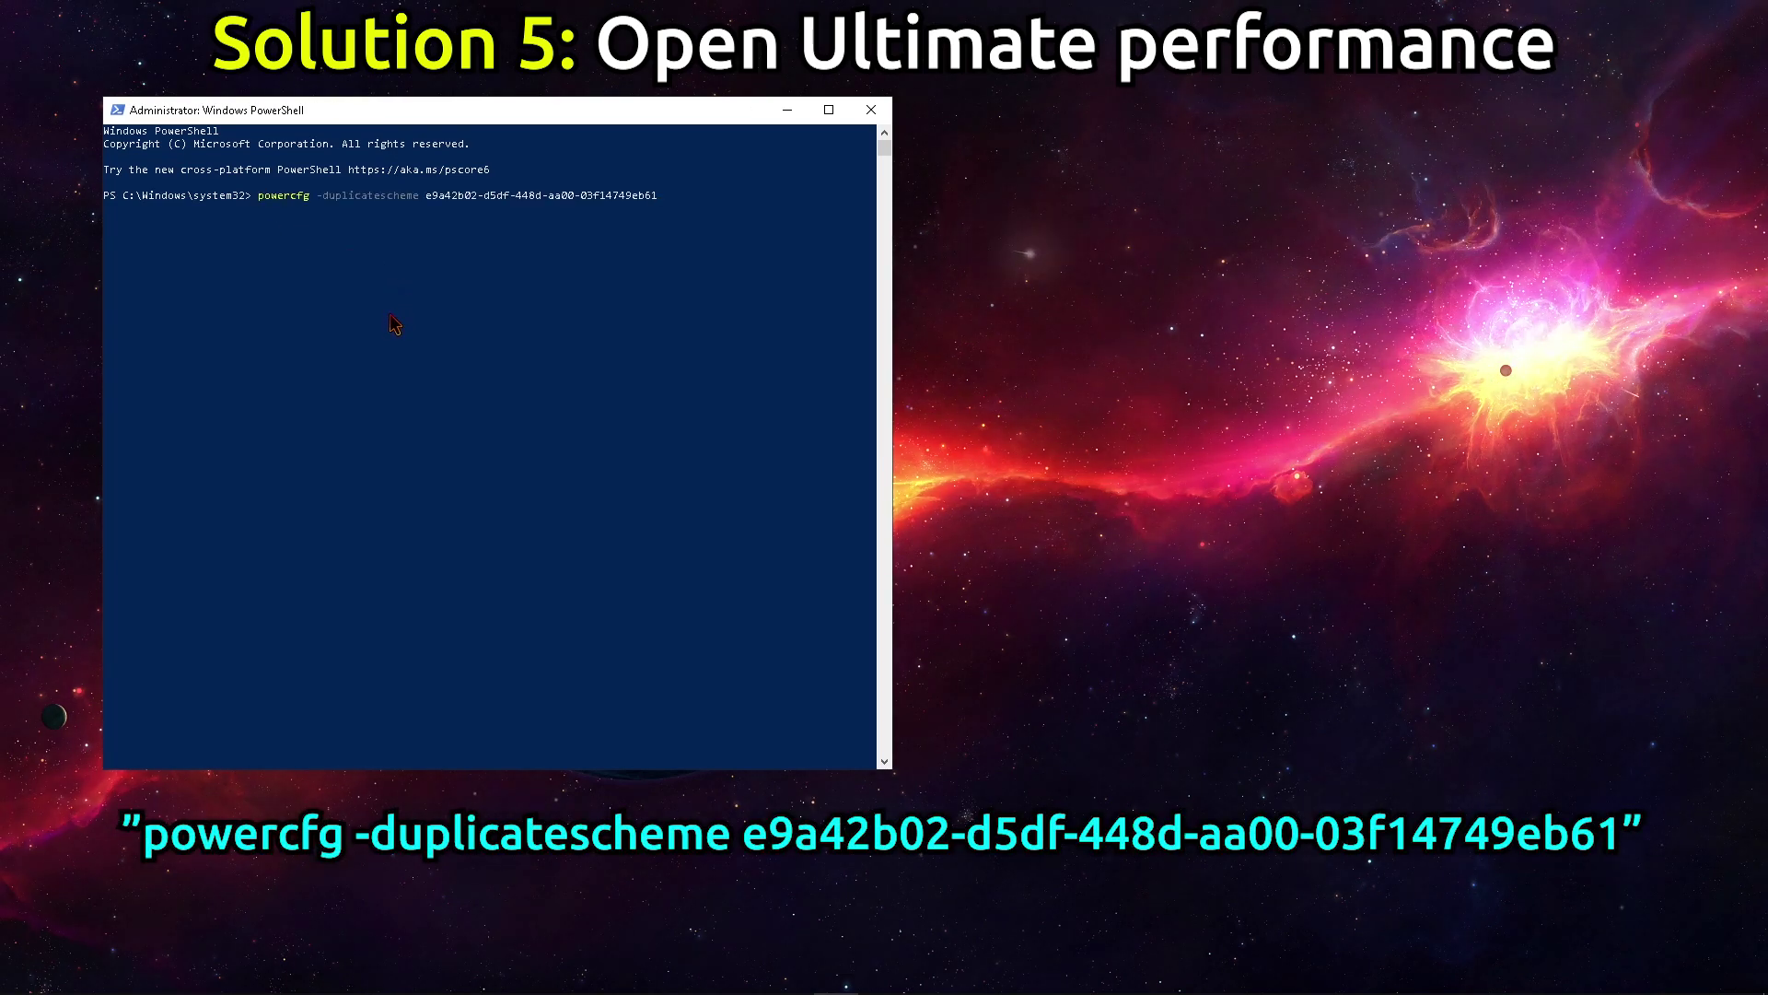
key(Return)
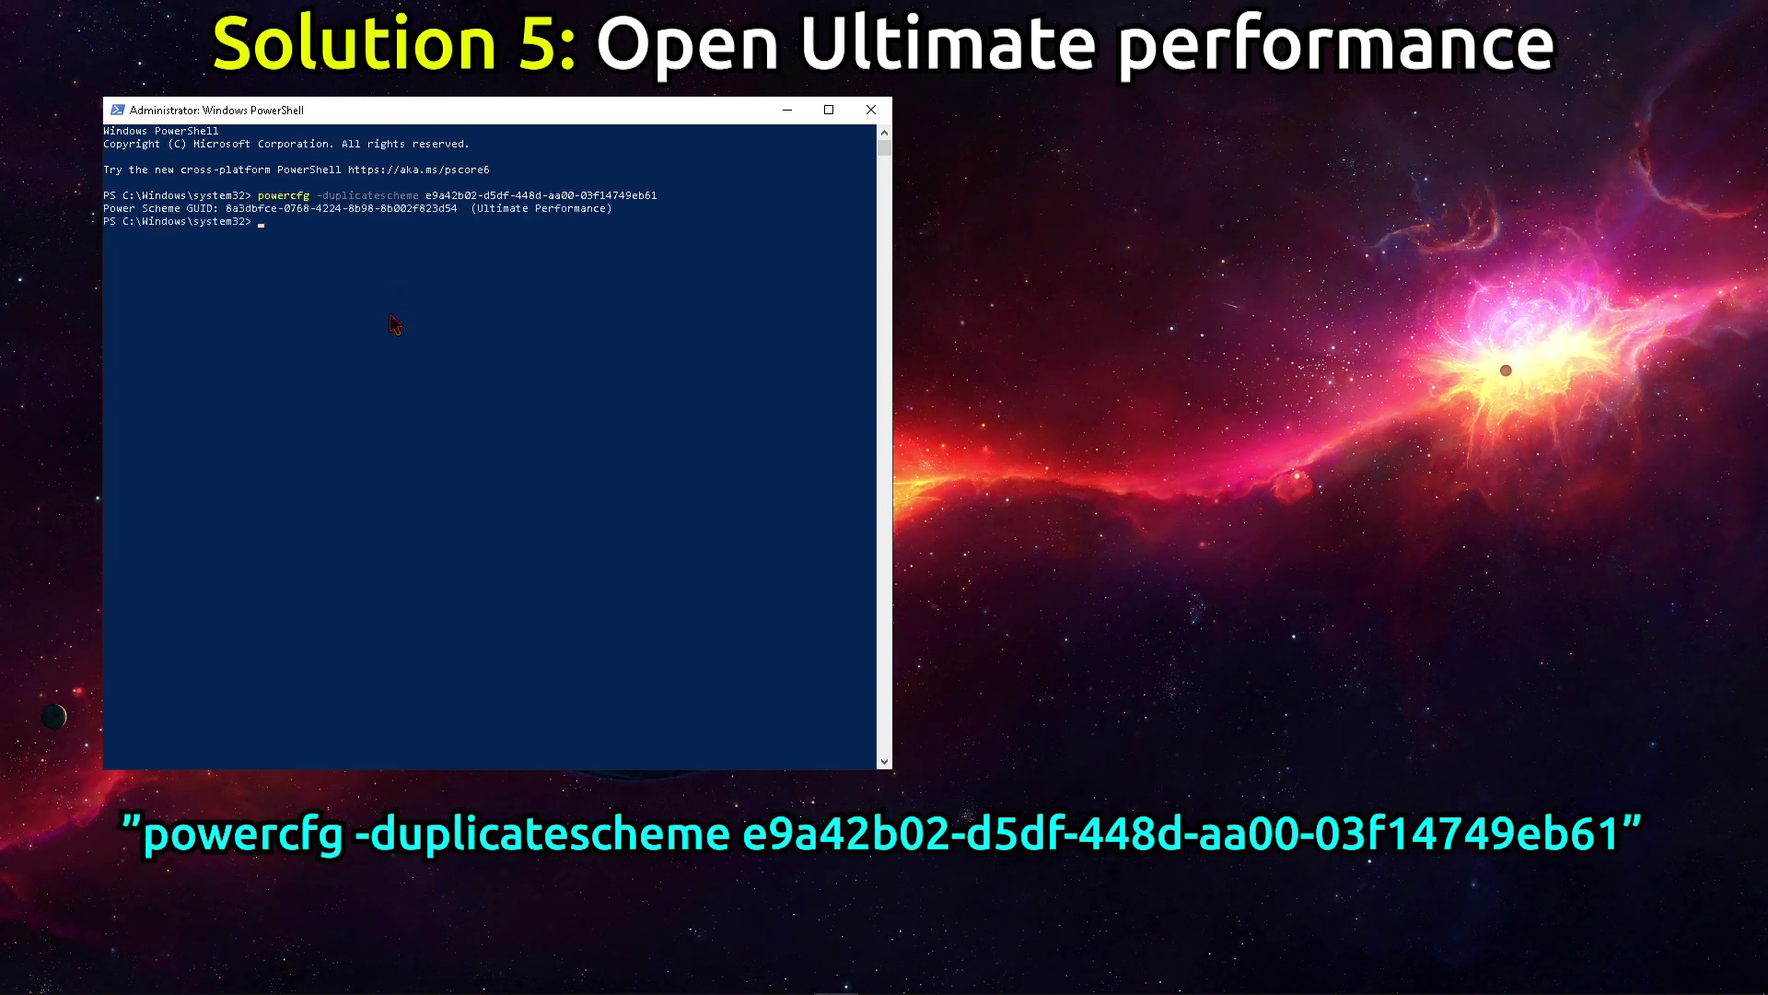
drag(471, 209, 612, 208)
click(654, 234)
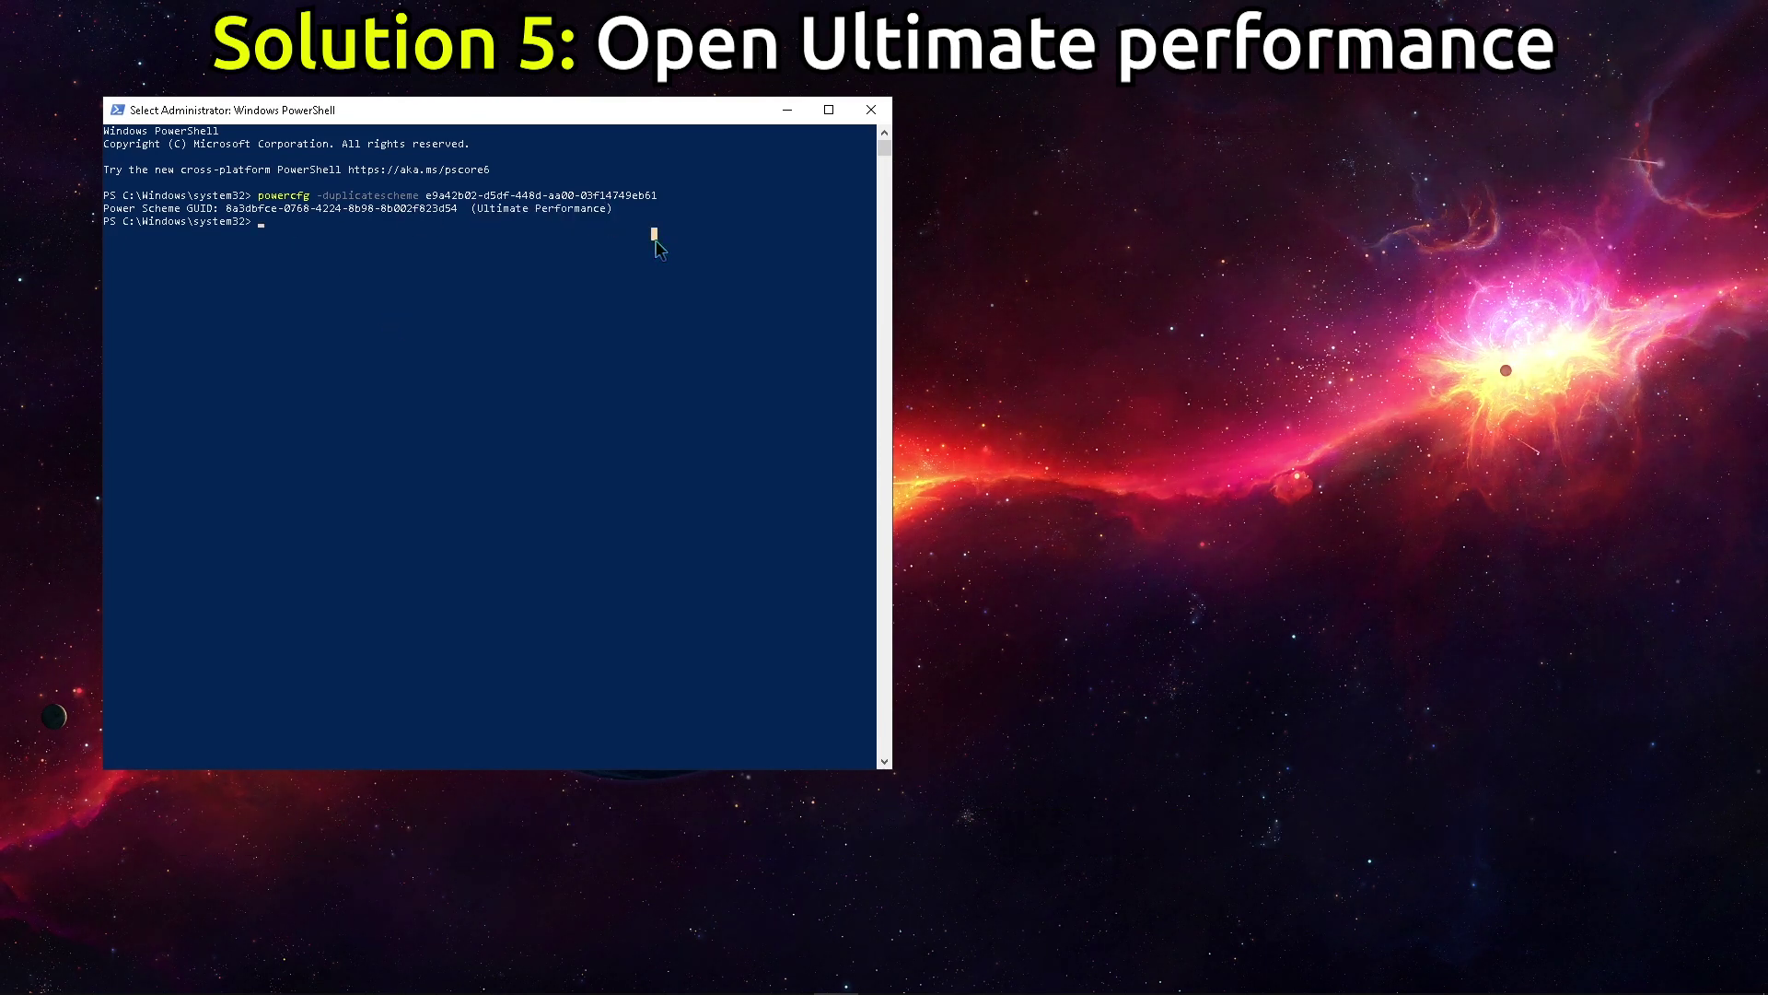
click(871, 111)
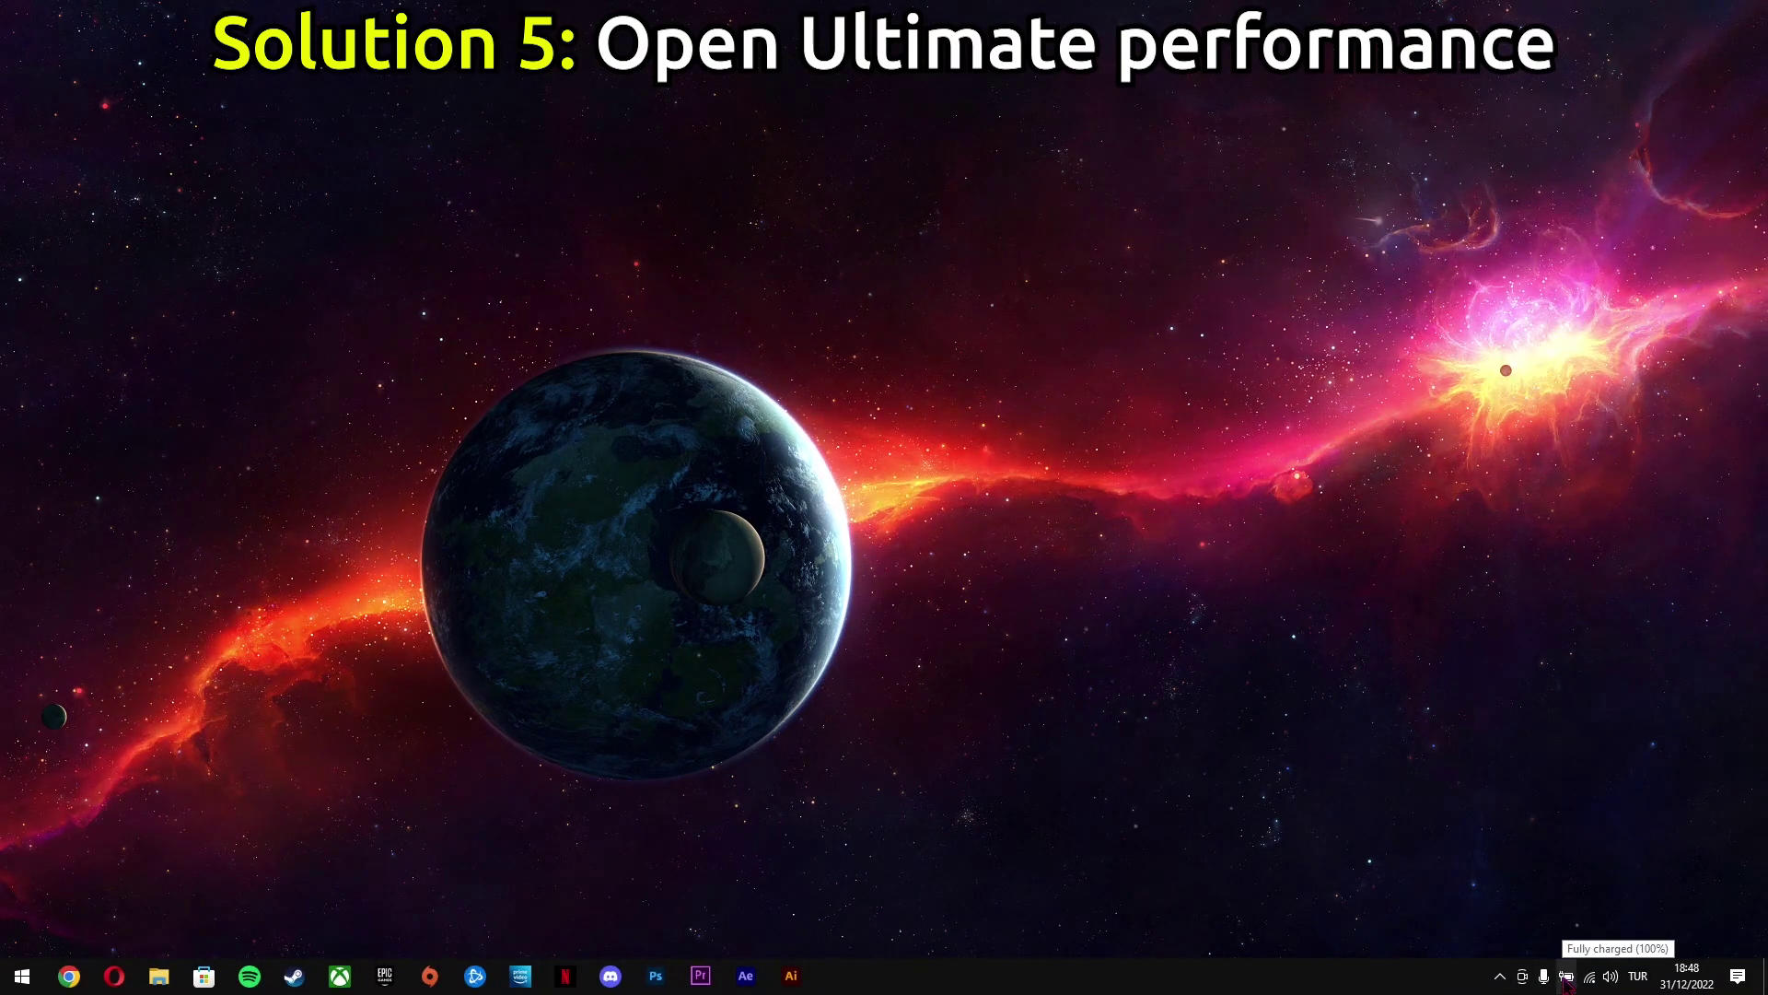
Step: Open Power Options, choose the Ultimate Performance power plan and close the window
right_click(1567, 976)
click(1601, 946)
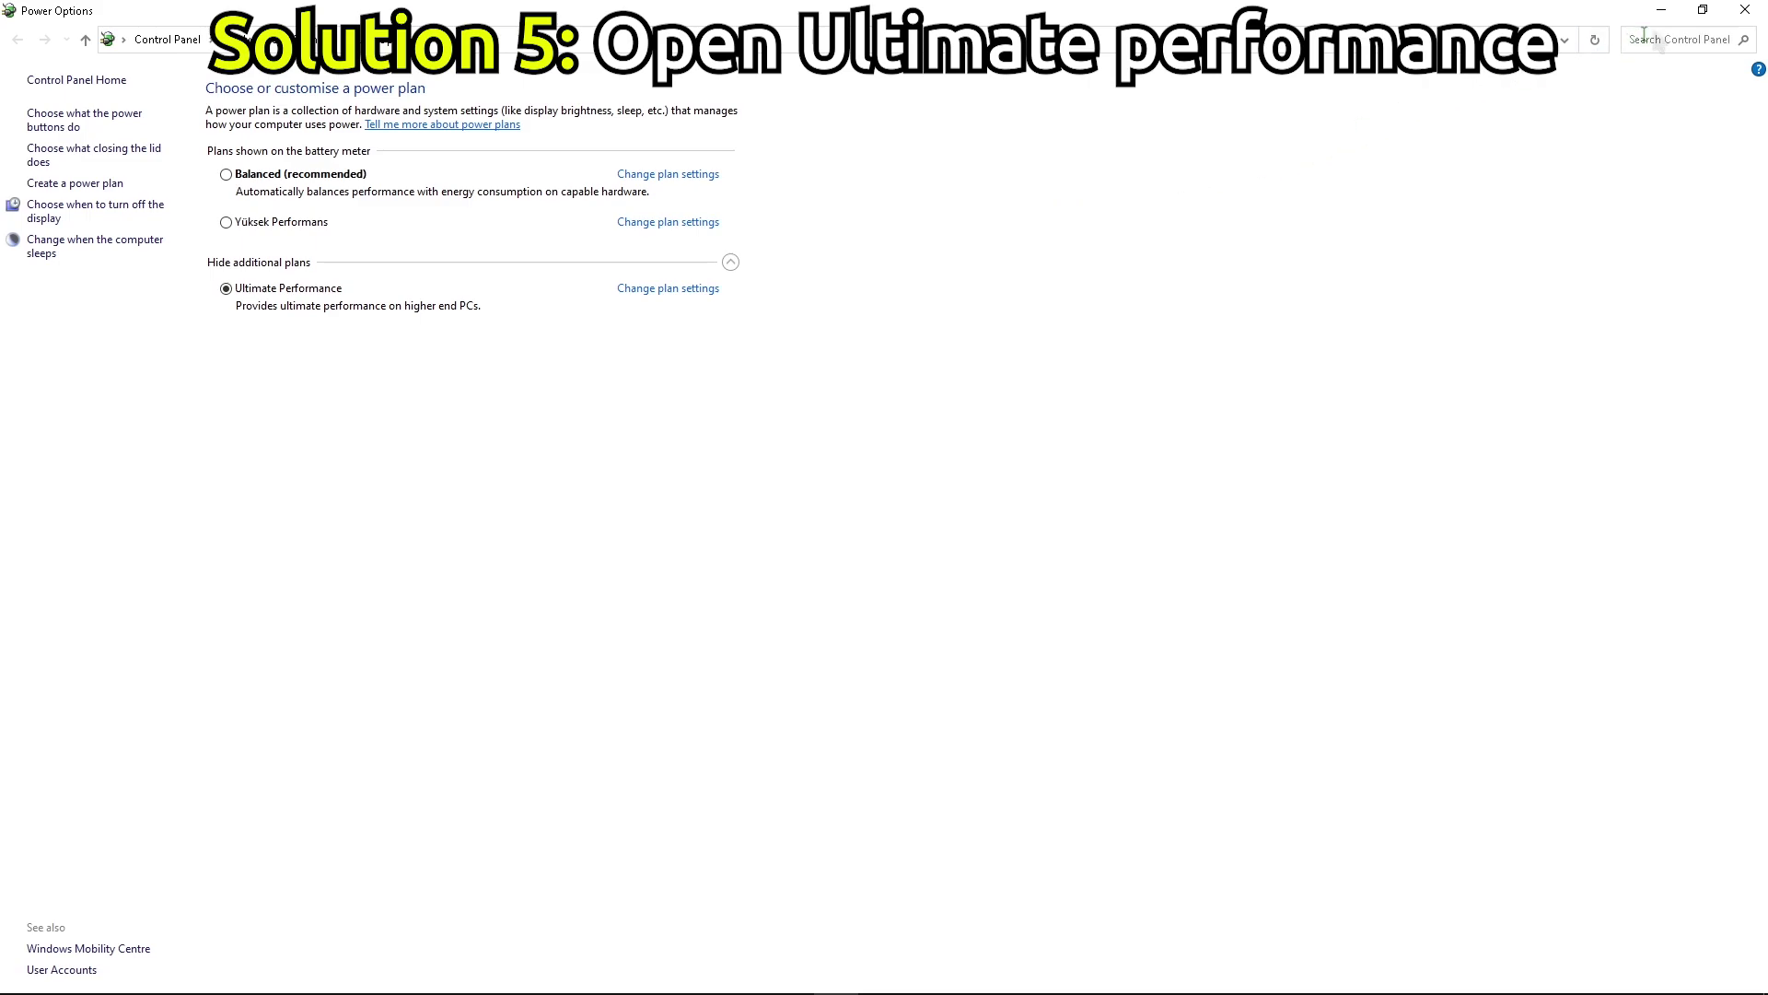
click(1741, 13)
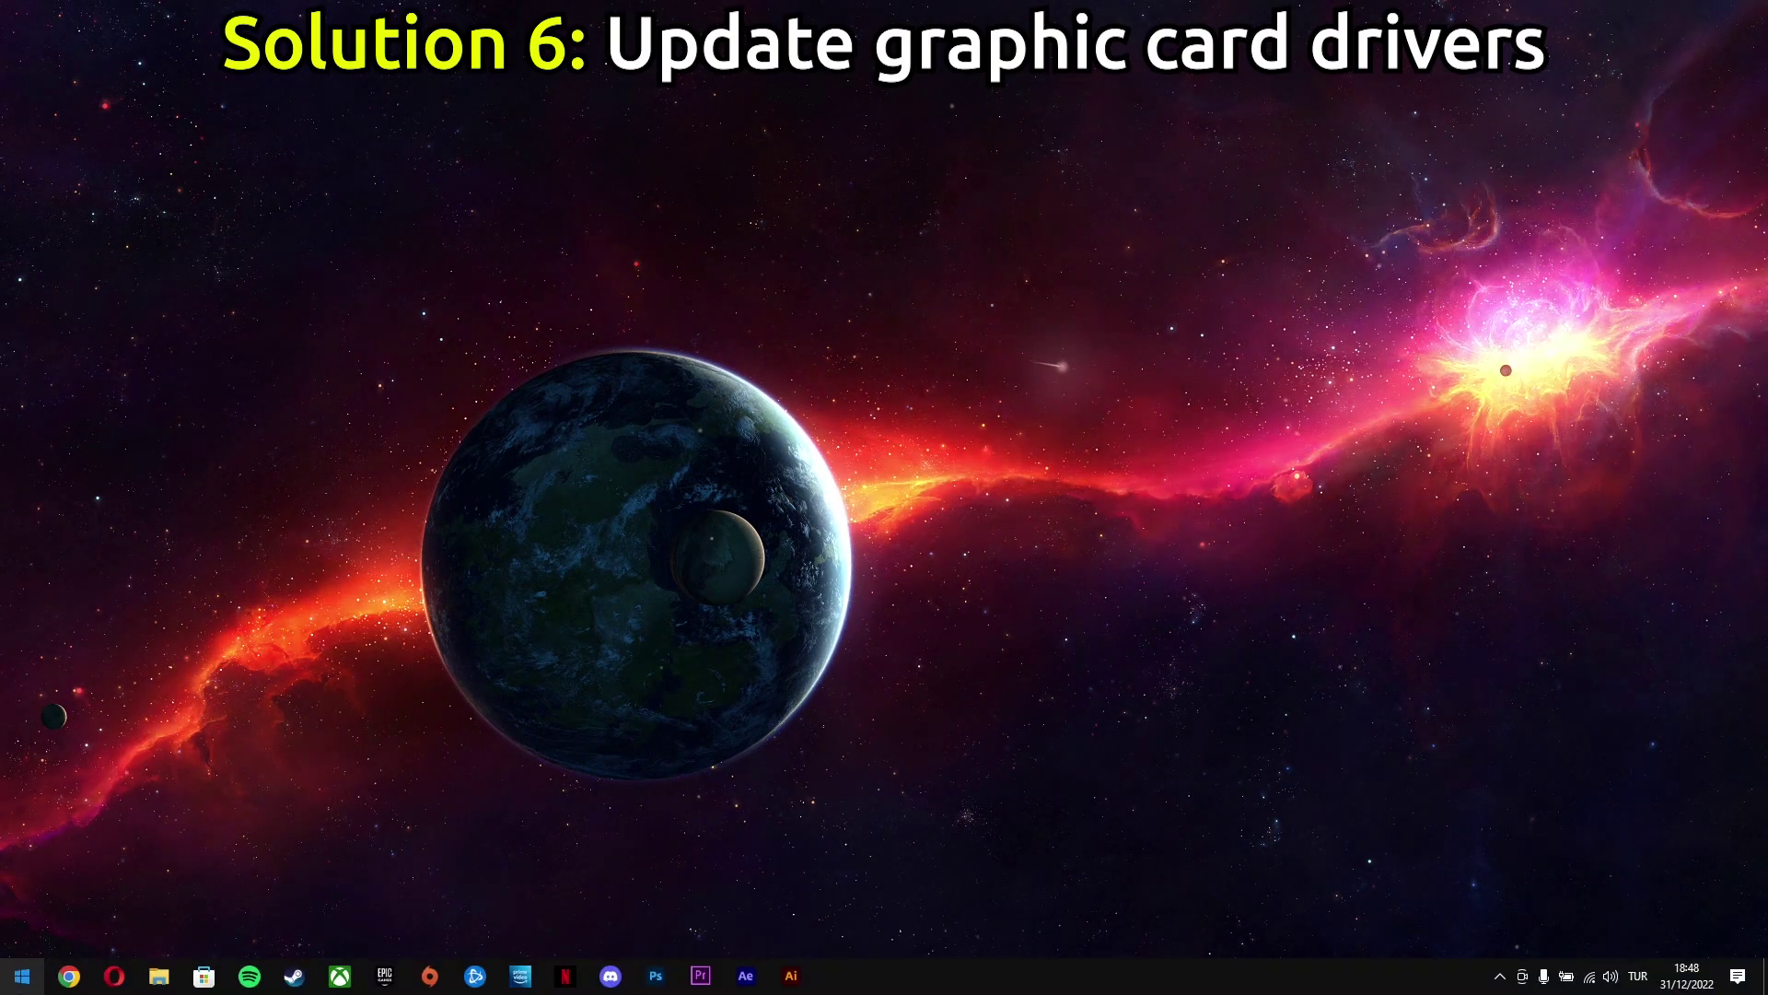
Step: Find Device Manager through Windows search and open it
click(22, 977)
text(device)
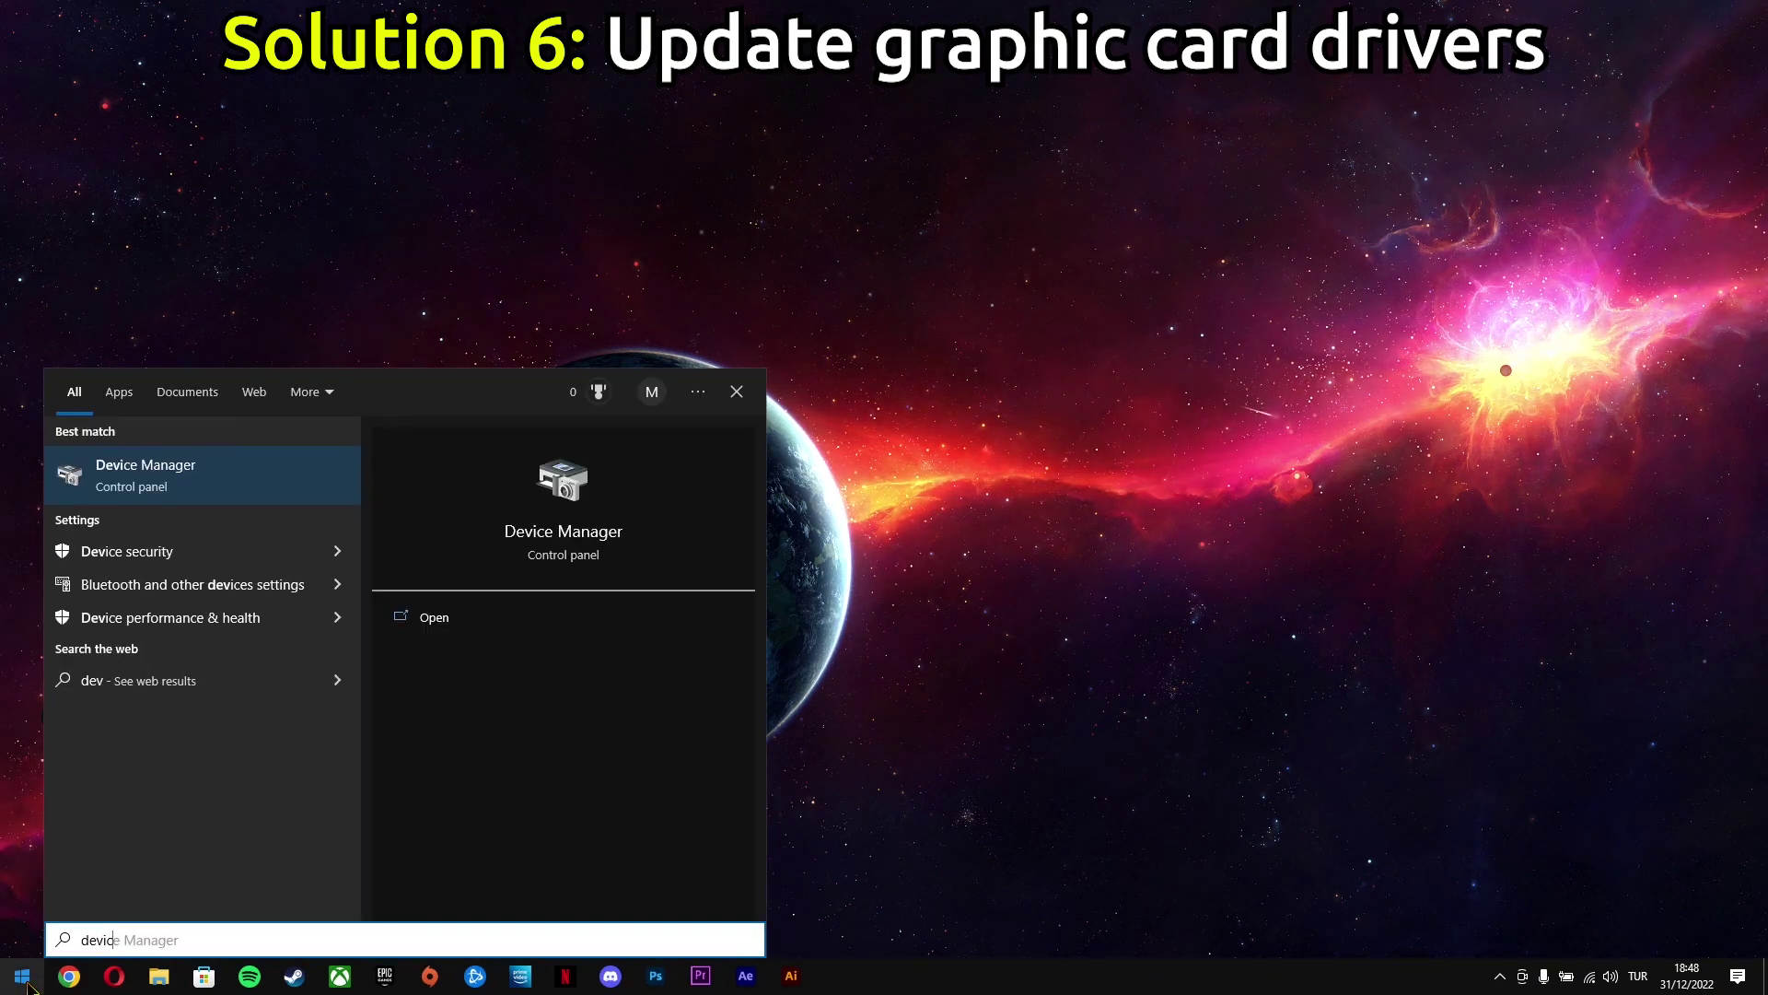
click(203, 472)
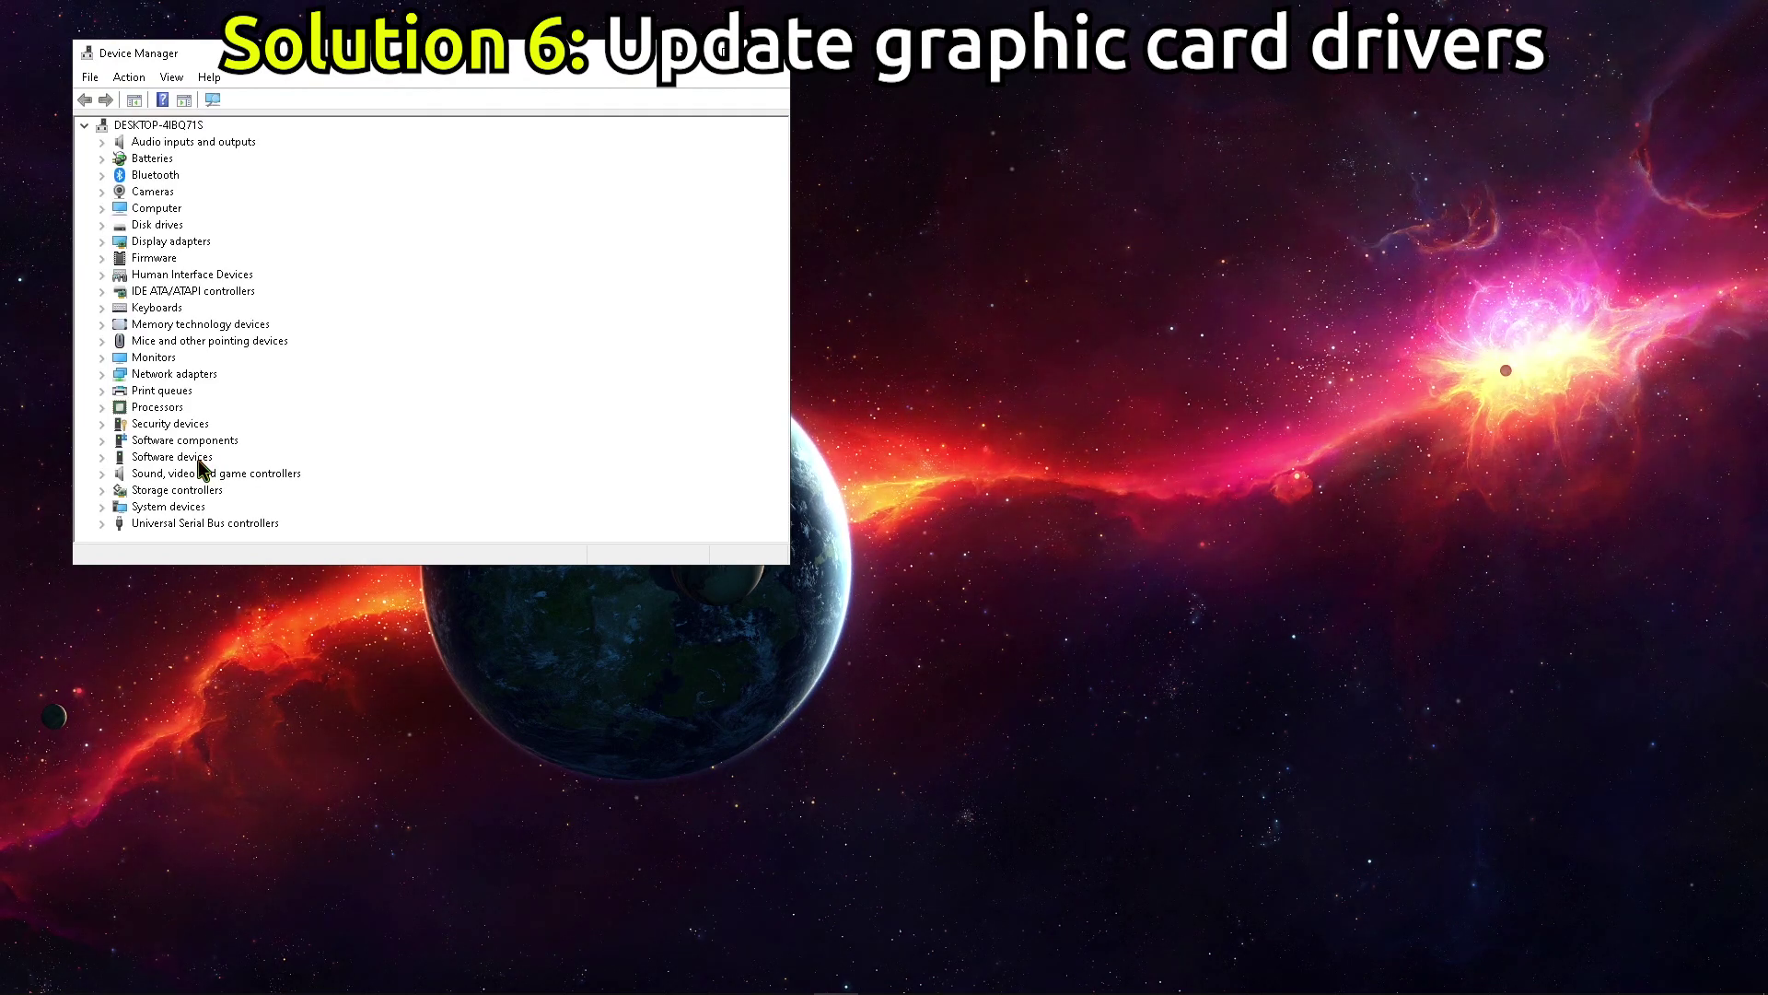
Step: Open the driver update wizard for the NVIDIA GeForce GTX 1050 under Display adapters and cancel it at the search method choice
click(102, 242)
click(175, 274)
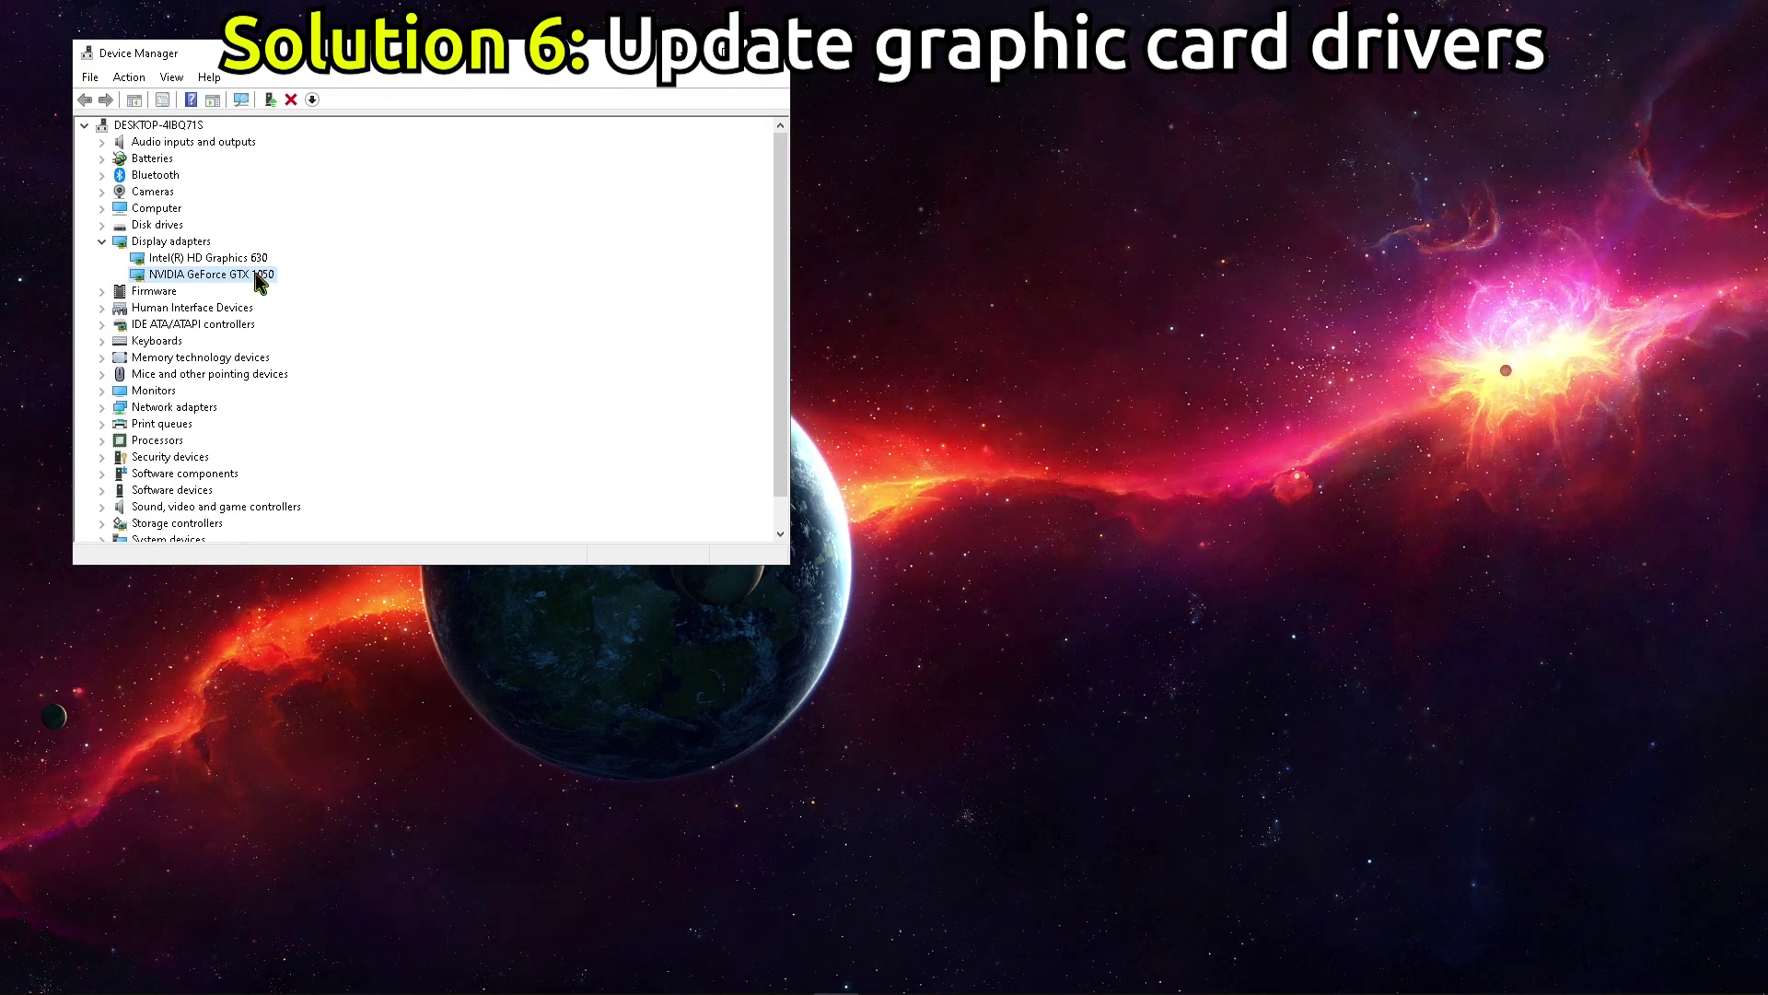
right_click(241, 276)
click(435, 293)
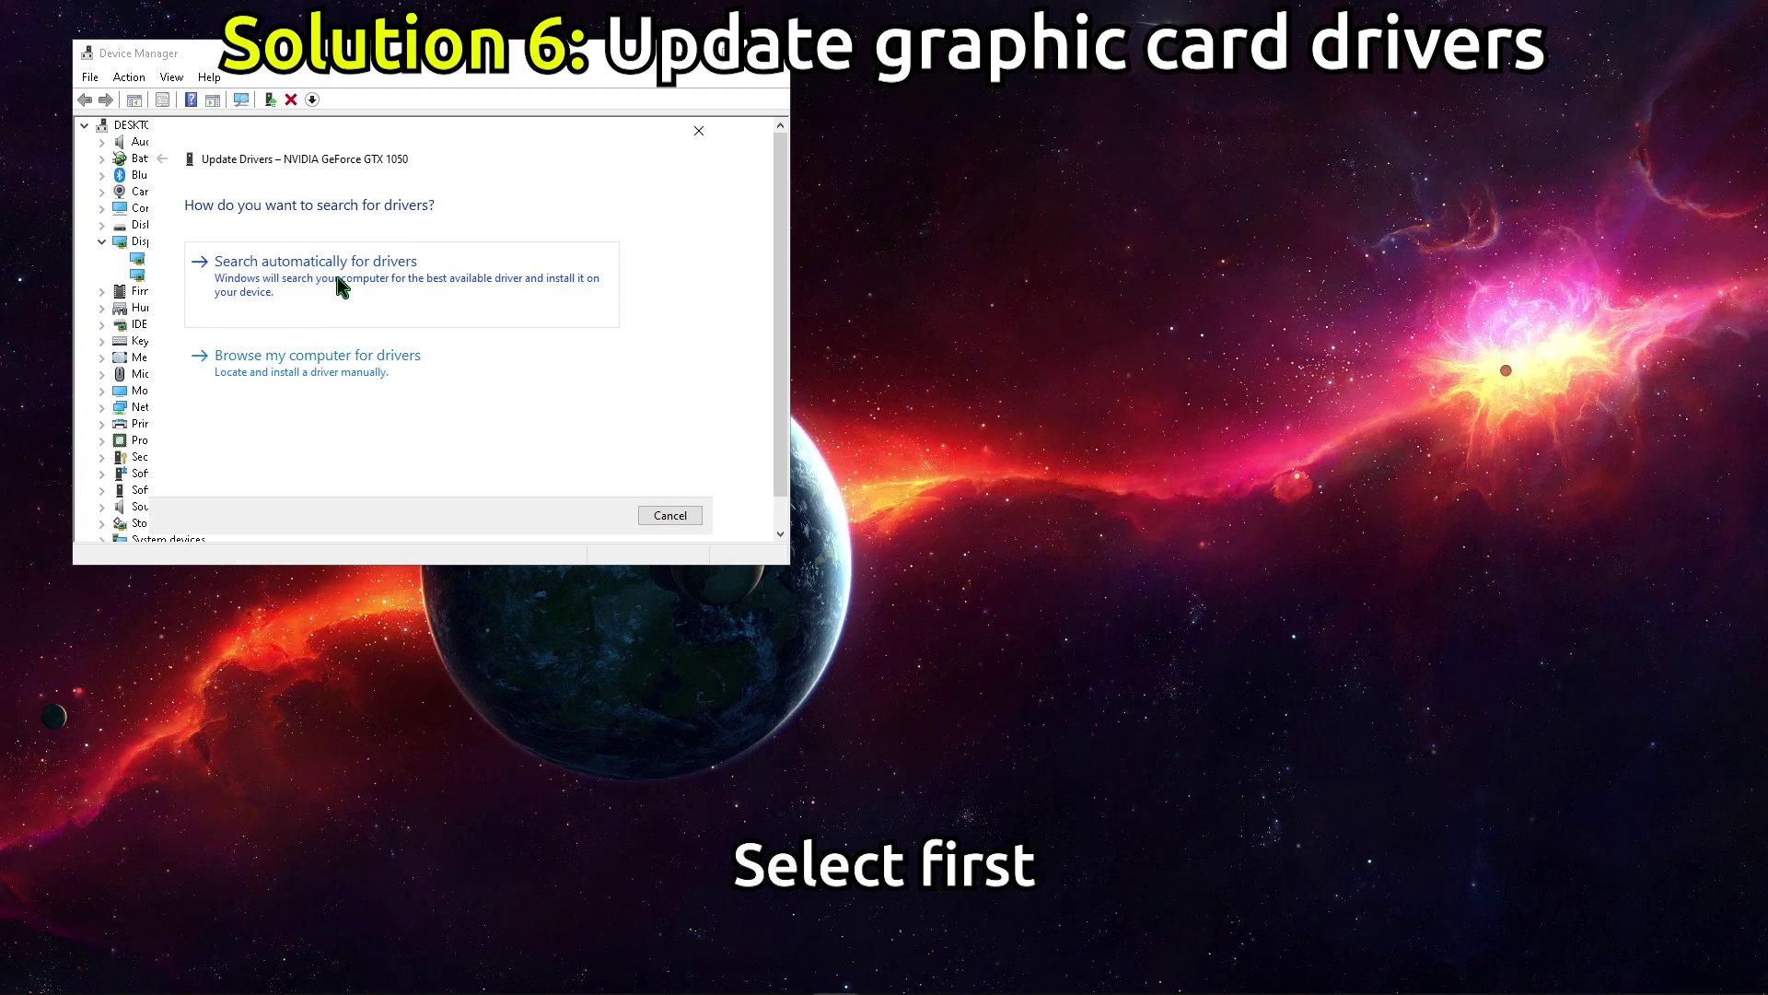
click(669, 516)
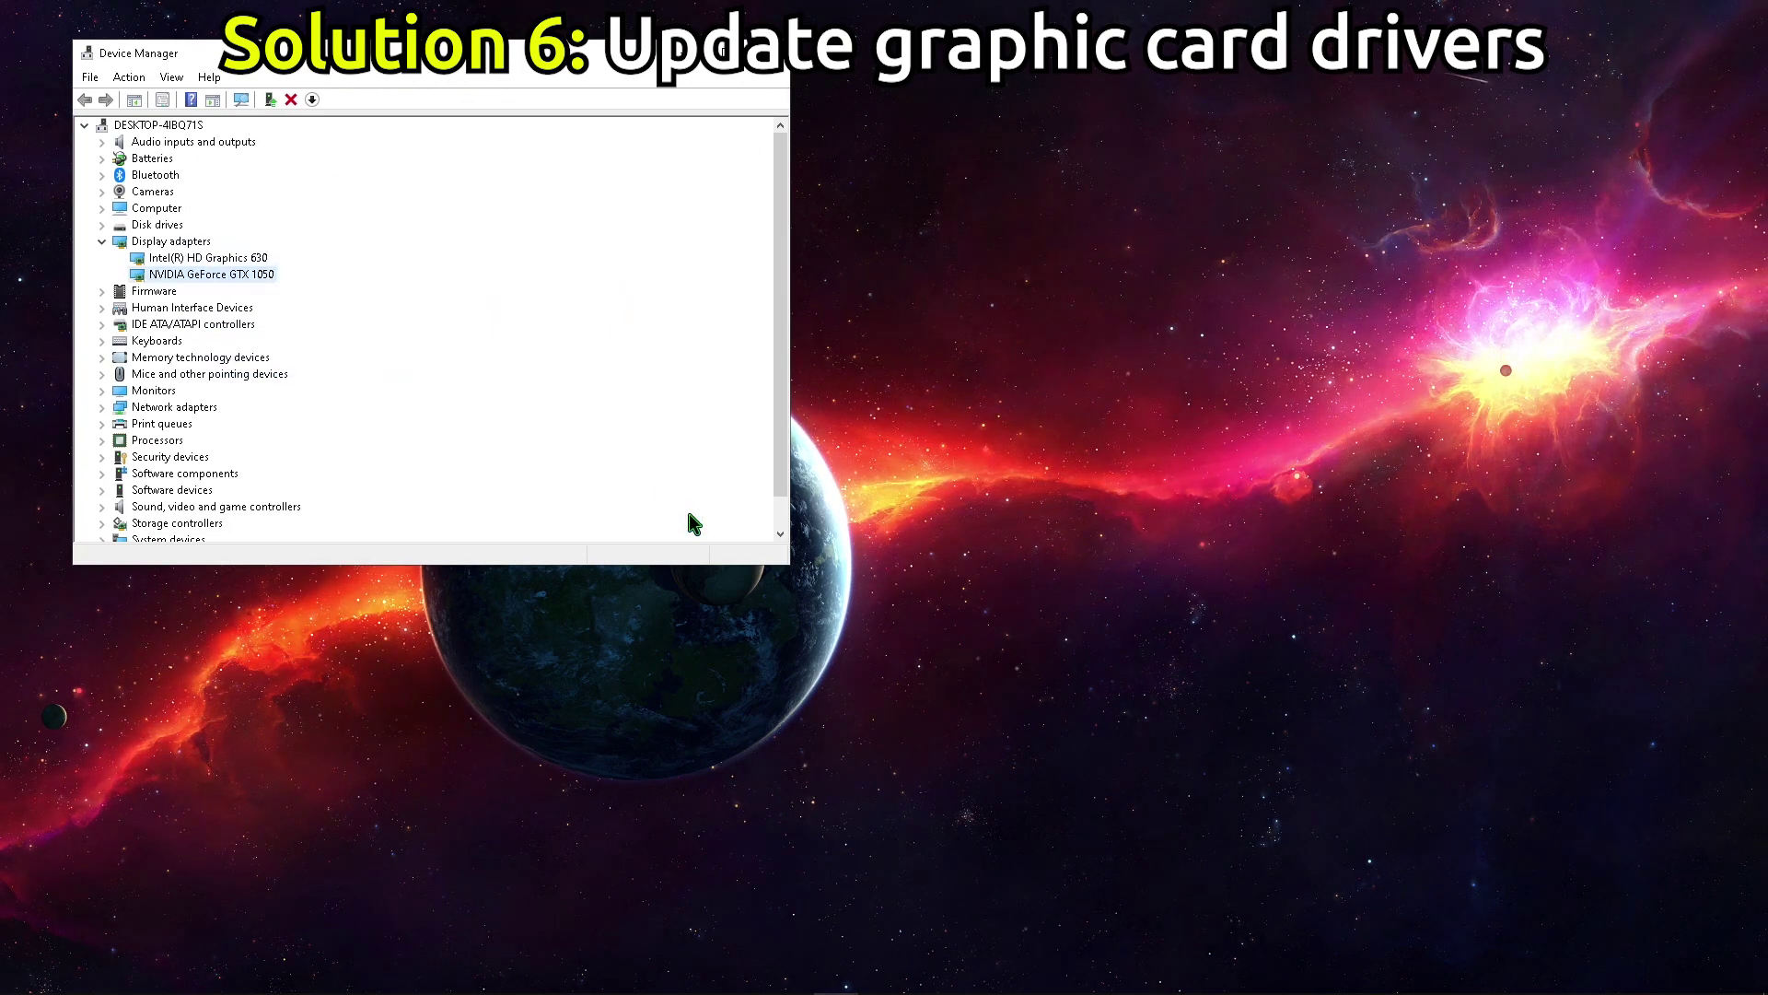